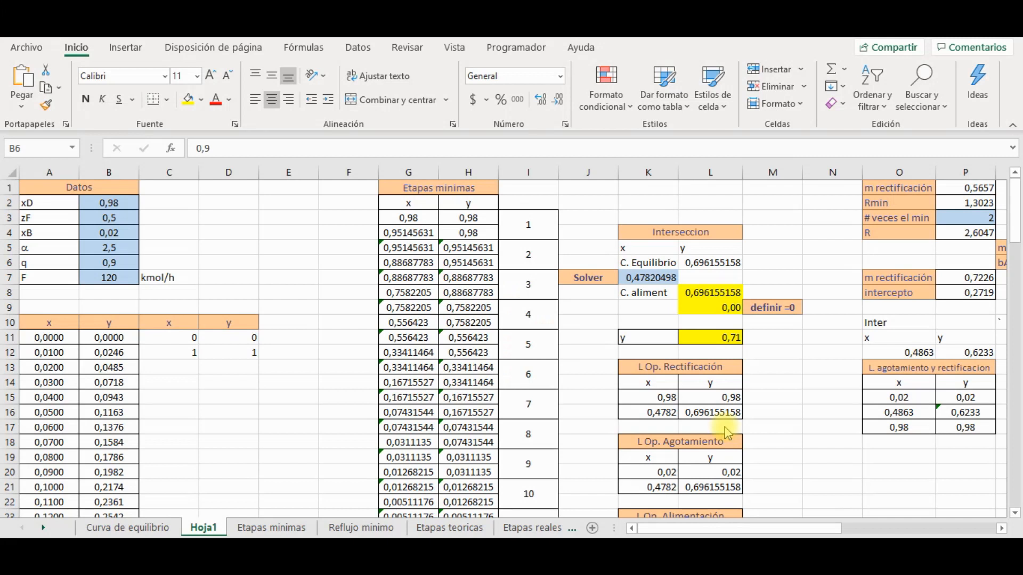
Review the chart sheets for minimum stages, minimum reflux, theoretical stages and real stages
click(292, 527)
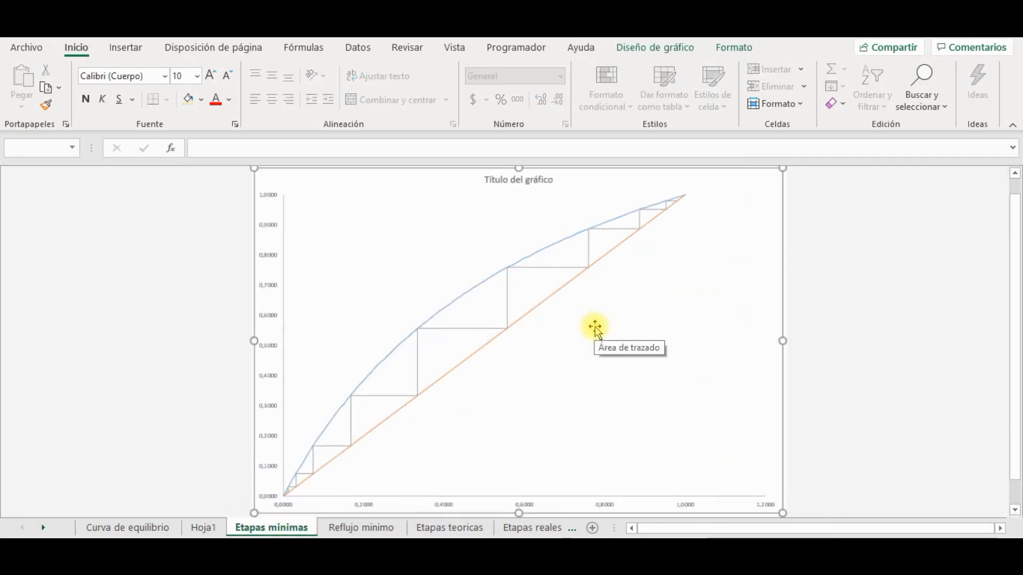
click(384, 528)
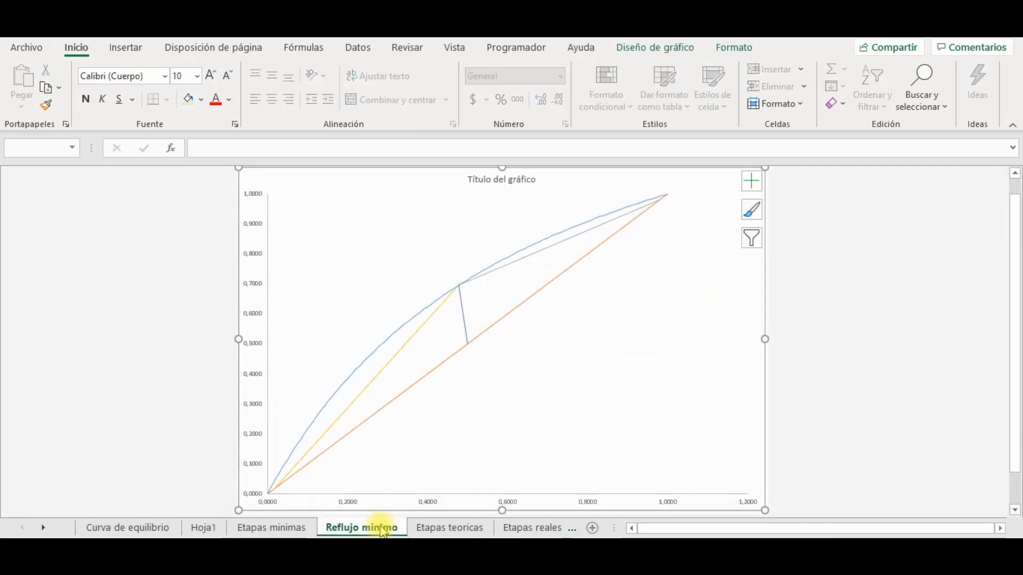
click(446, 528)
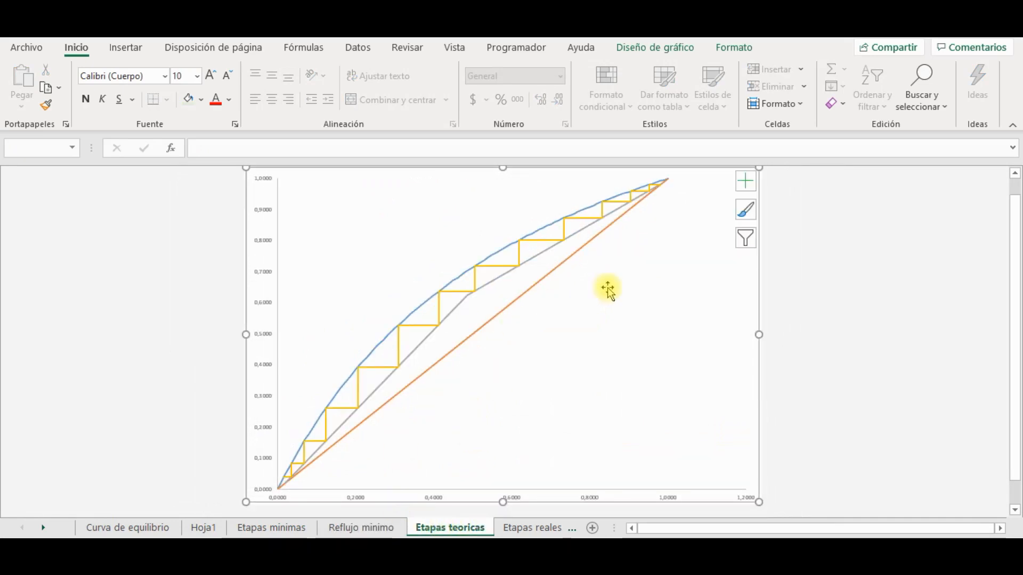
click(533, 529)
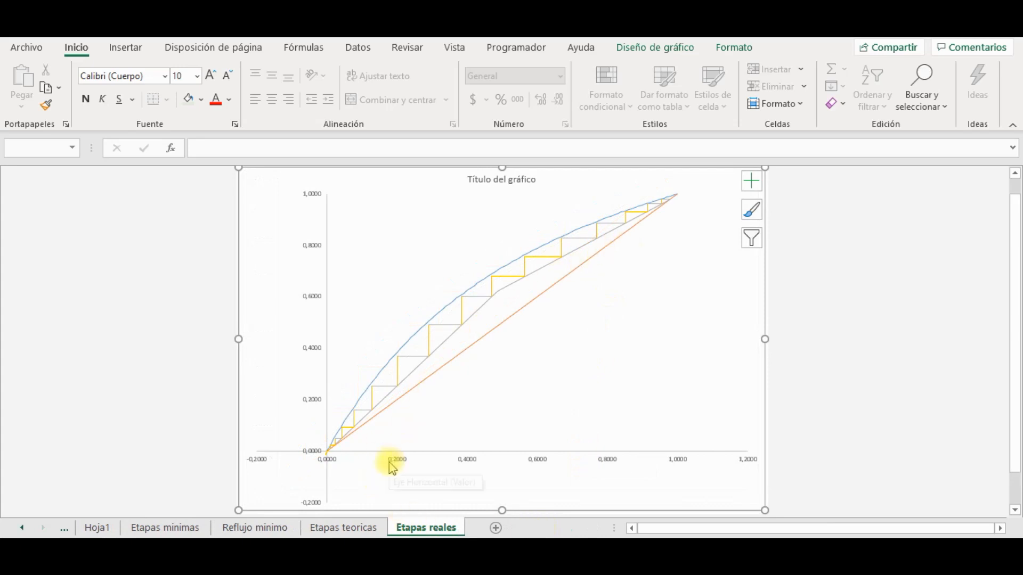
Return to Hoja1 and examine the input data xD, zF, xB, α, q and F in the Datos table
click(97, 528)
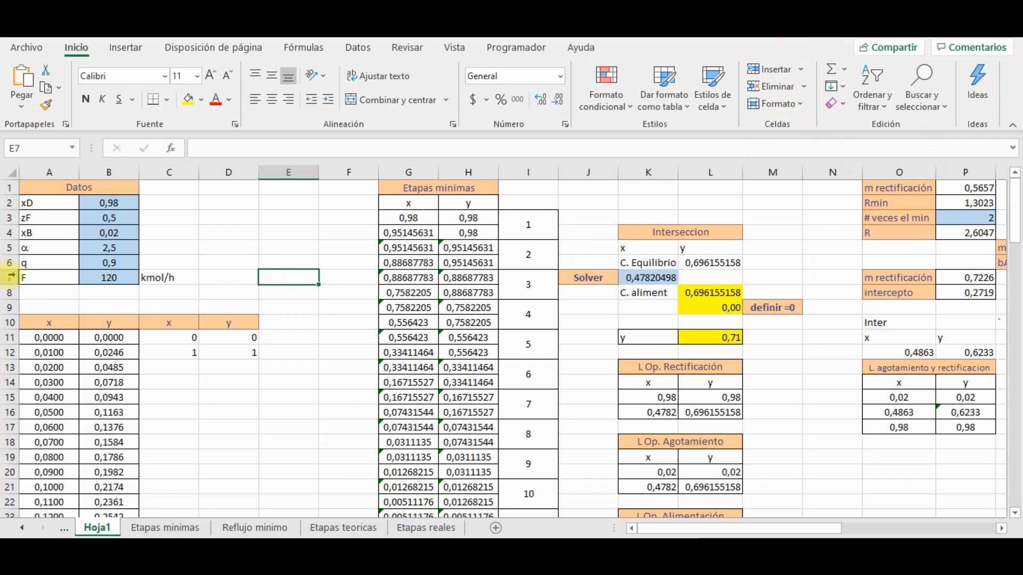
click(104, 219)
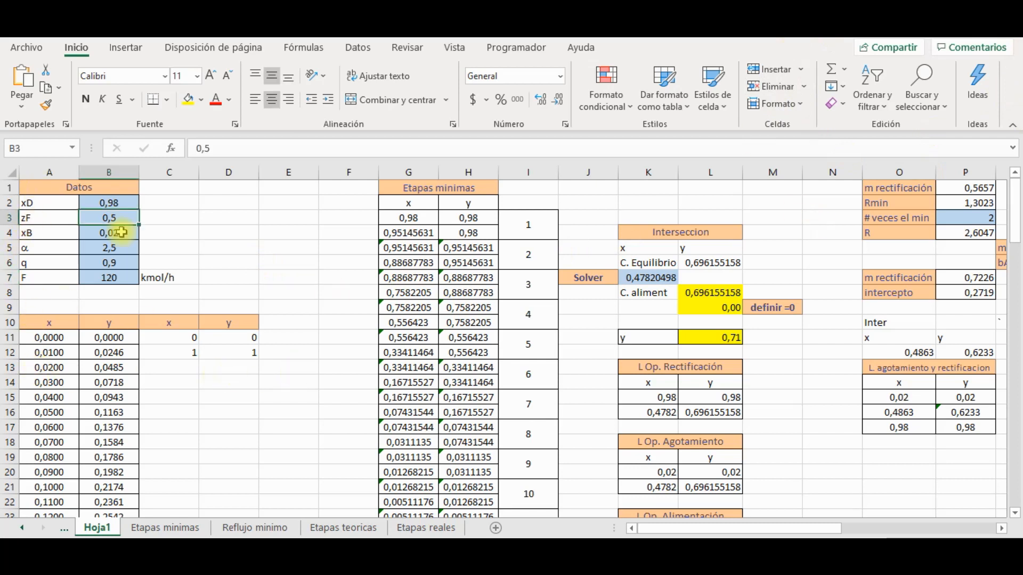
click(103, 203)
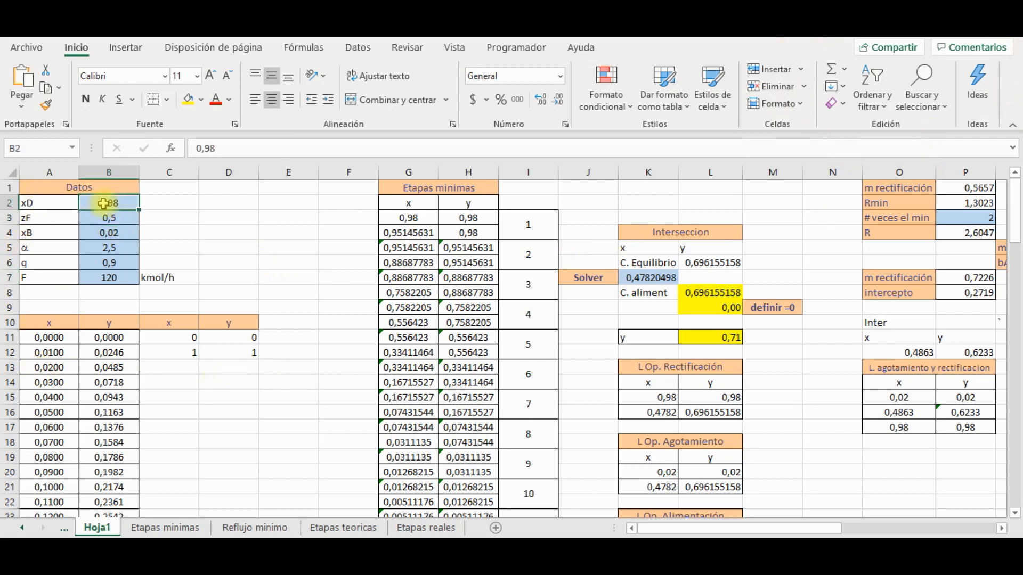
click(122, 223)
click(122, 233)
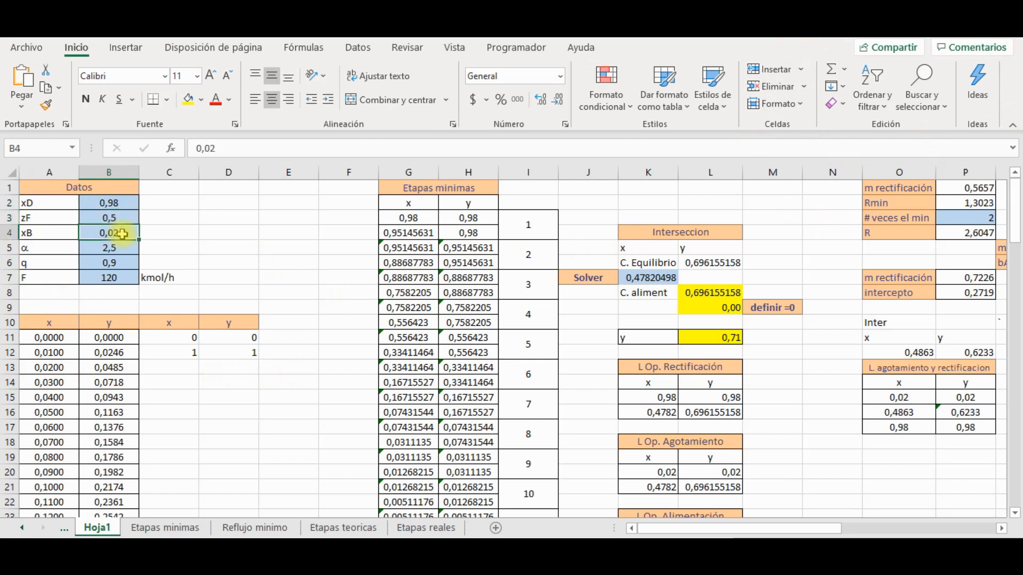
click(114, 249)
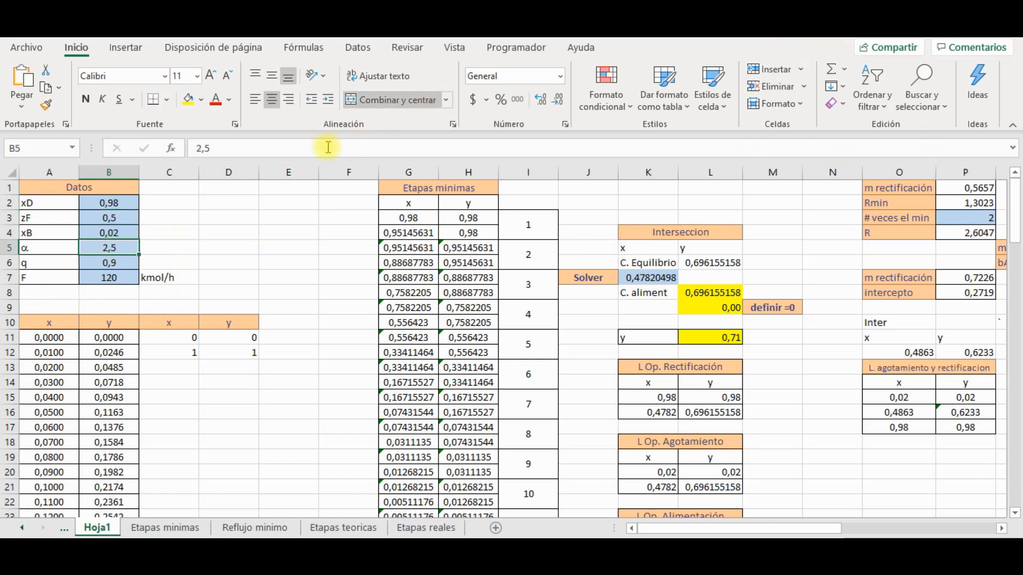
click(118, 264)
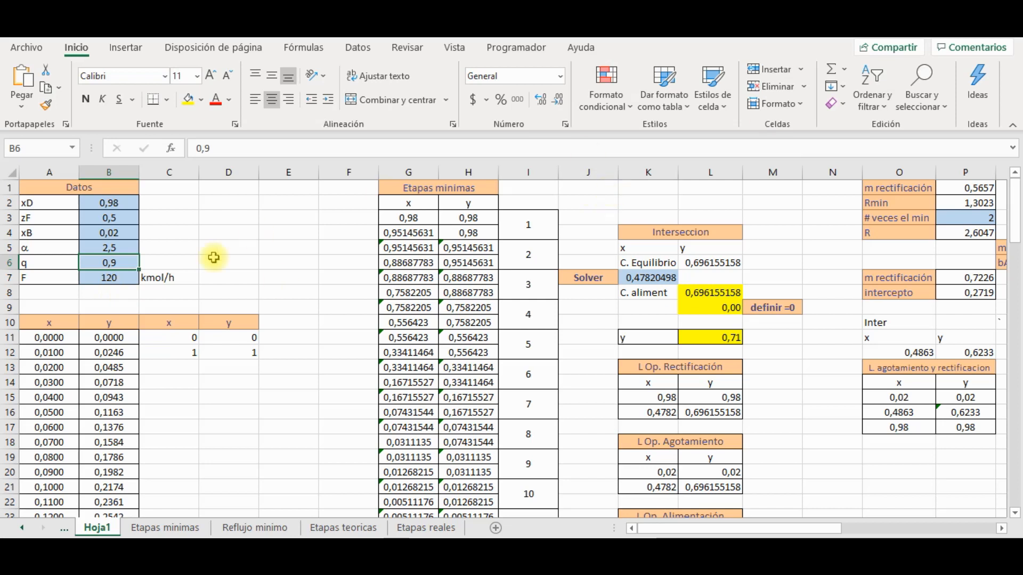
click(106, 278)
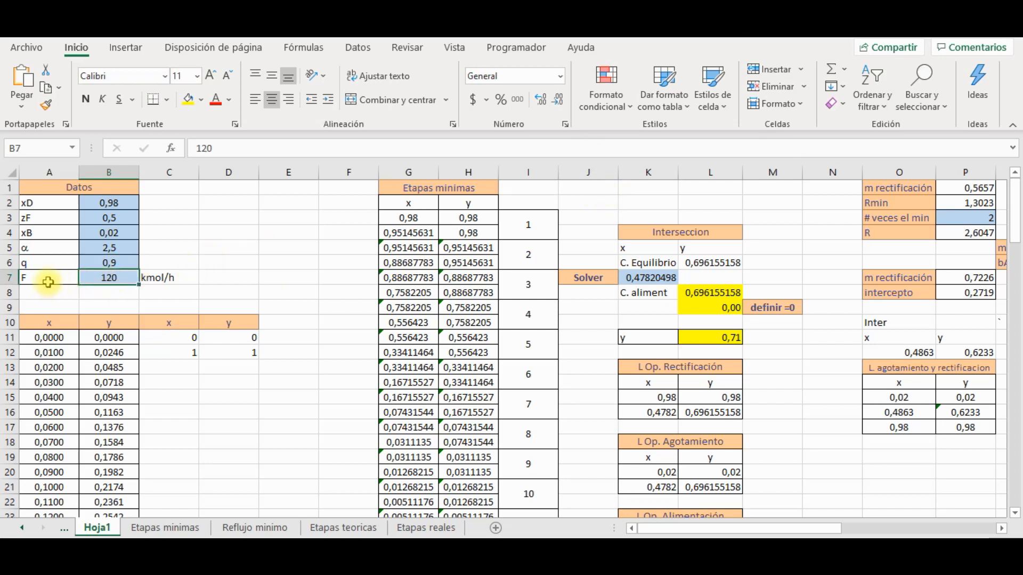
drag(46, 283, 127, 279)
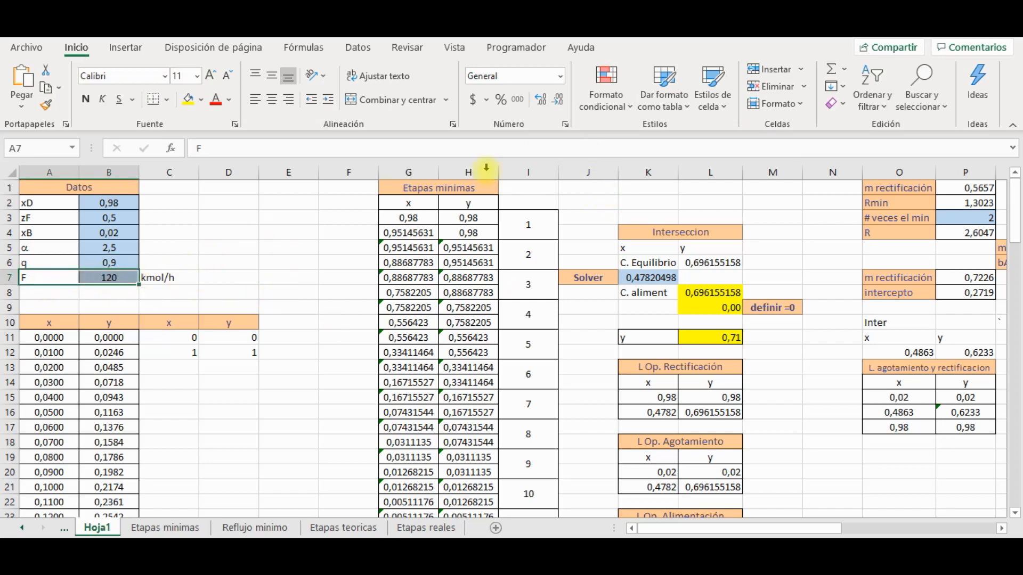
click(215, 277)
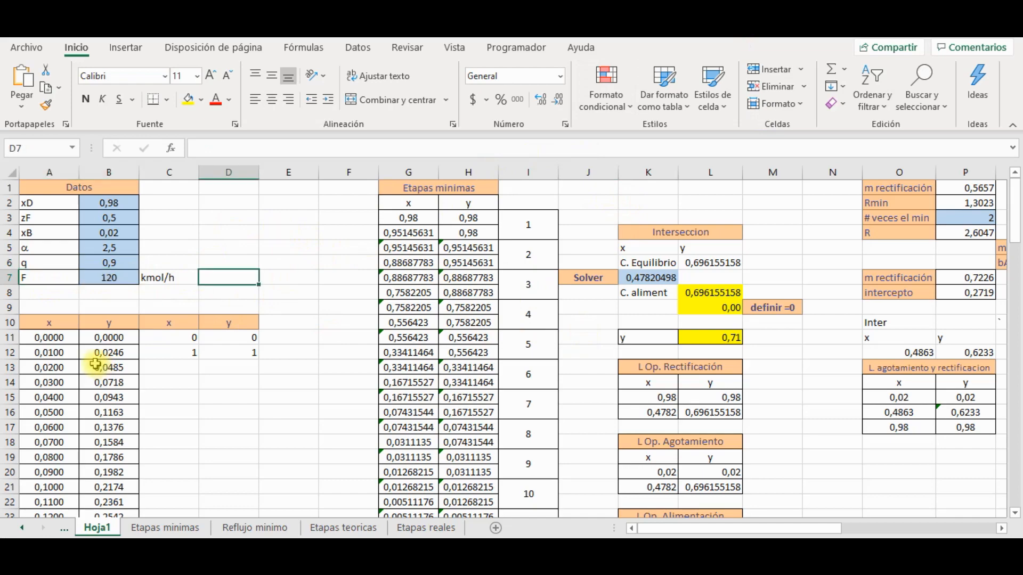
Examine the equilibrium x-y table, the formula in A12 and the Curva de equilibrio chart
scroll(103, 353, down, 10)
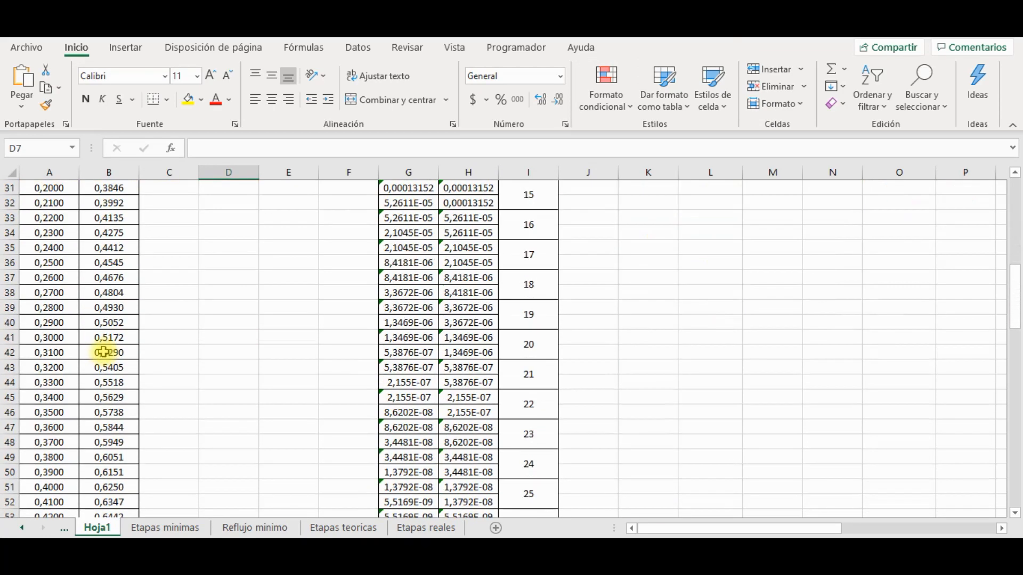
scroll(103, 352, down, 8)
scroll(104, 352, up, 12)
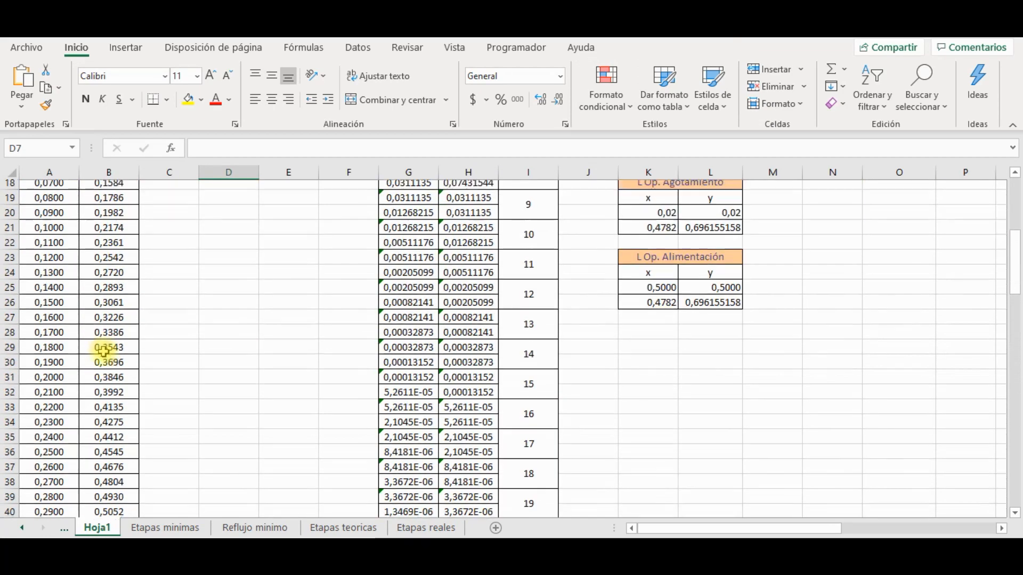
scroll(104, 352, up, 6)
click(104, 352)
click(72, 351)
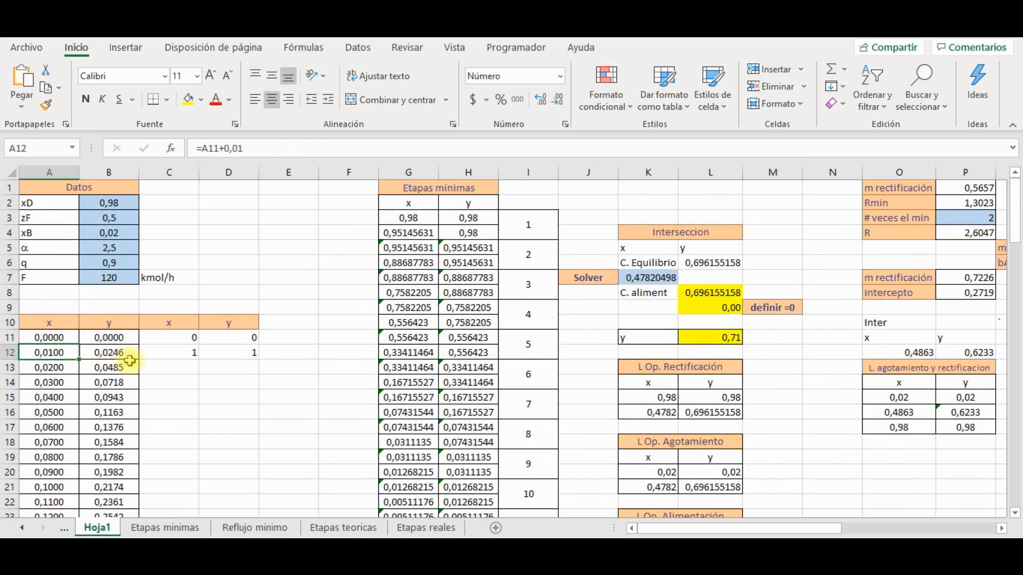
click(64, 528)
click(125, 527)
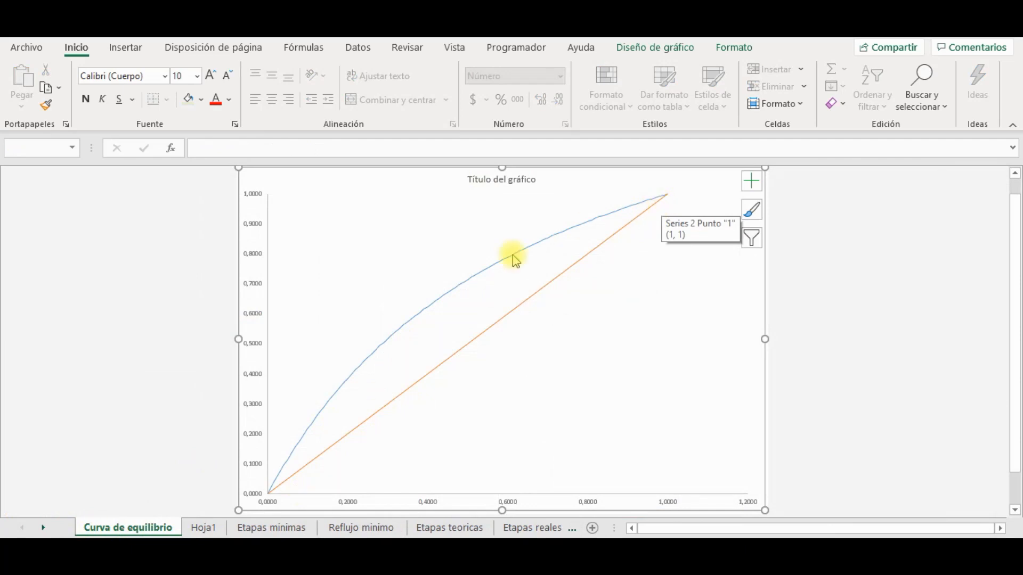
Examine the Etapas minimas table on Hoja1, including the G4 formula and the last stages, and compare it with its chart
click(203, 528)
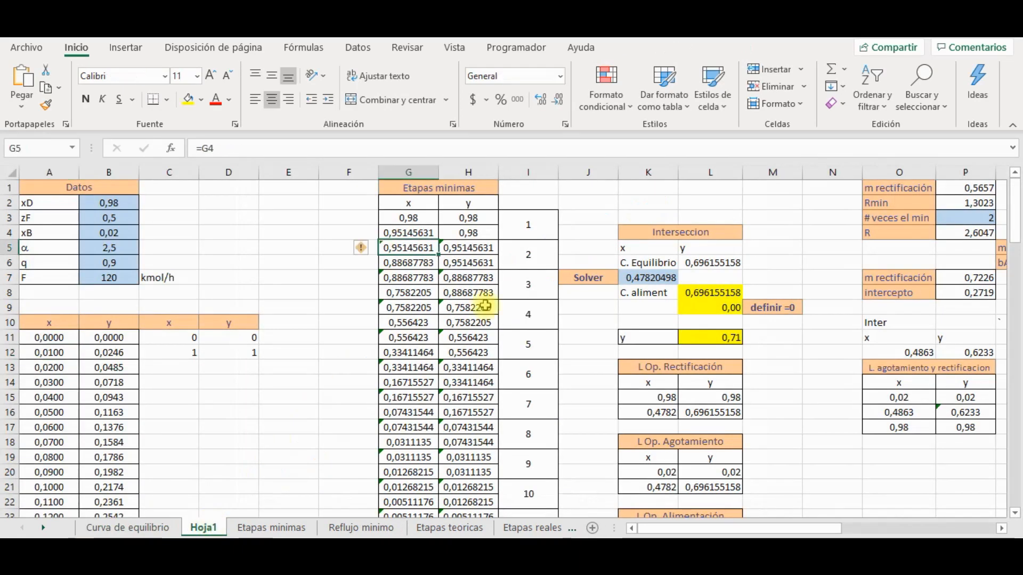
key(ctrl+Page_Down)
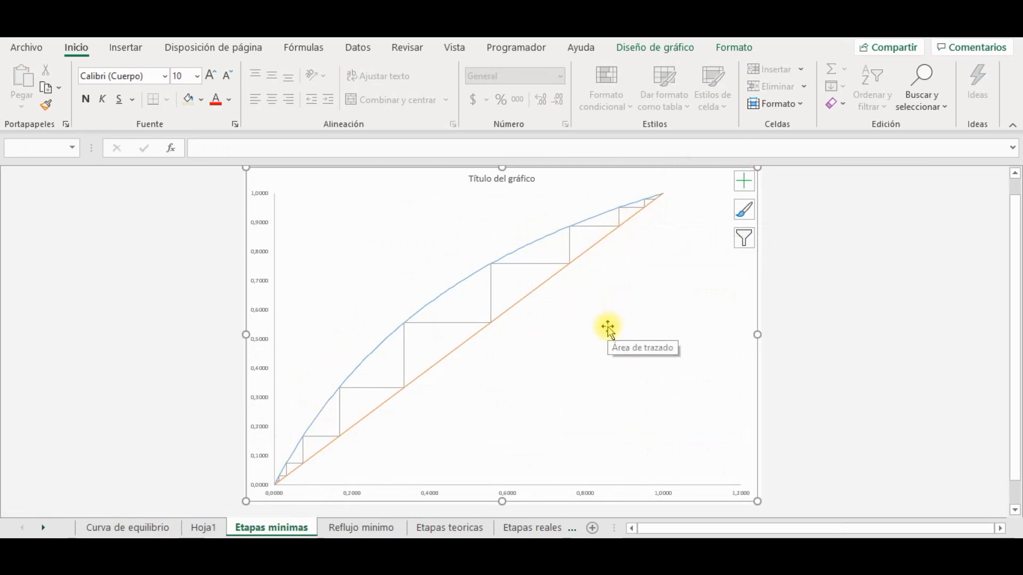
key(ctrl+Page_Up)
drag(408, 218, 468, 234)
drag(414, 252, 463, 253)
click(408, 233)
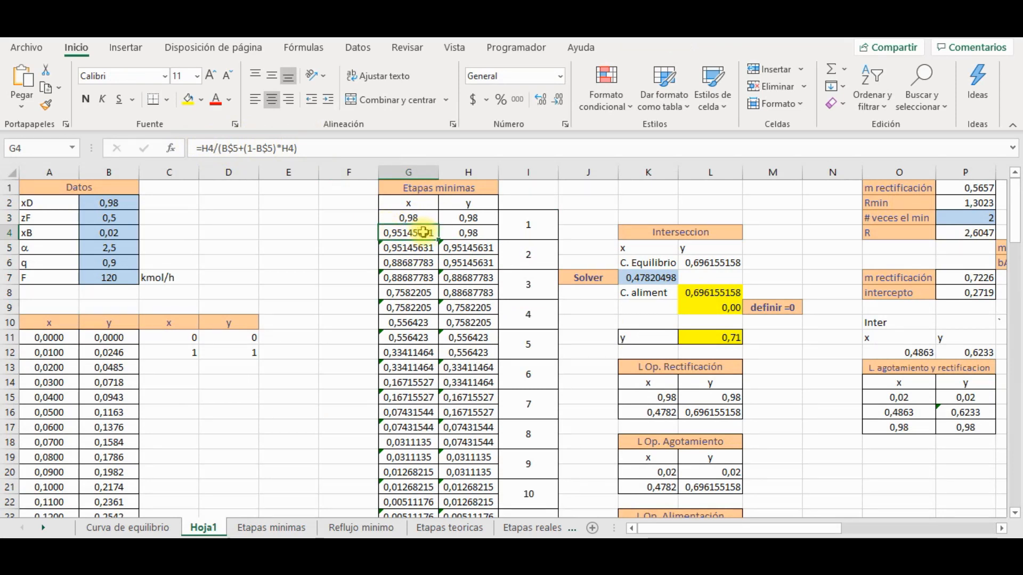
drag(412, 235, 450, 247)
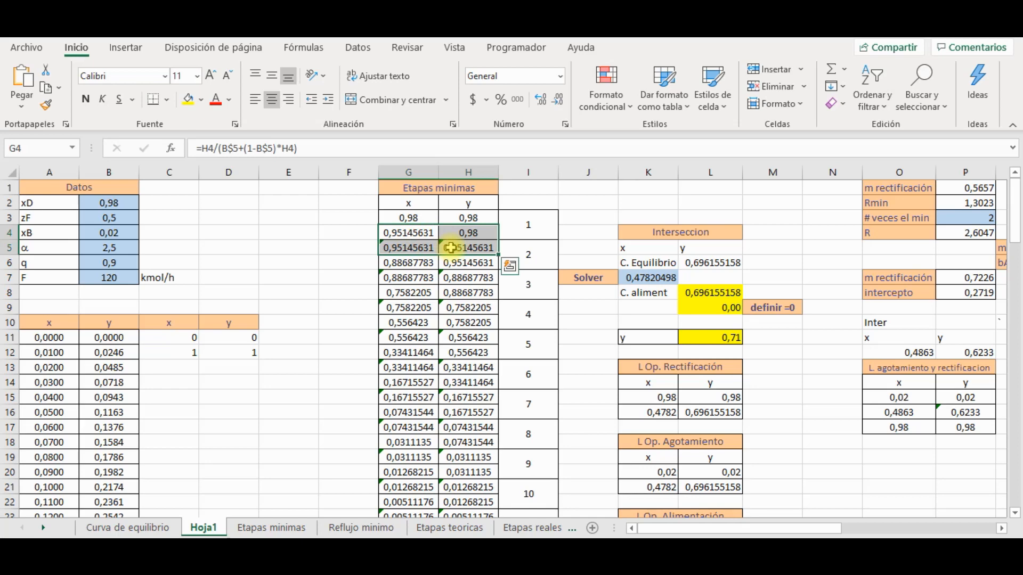
scroll(442, 267, down, 16)
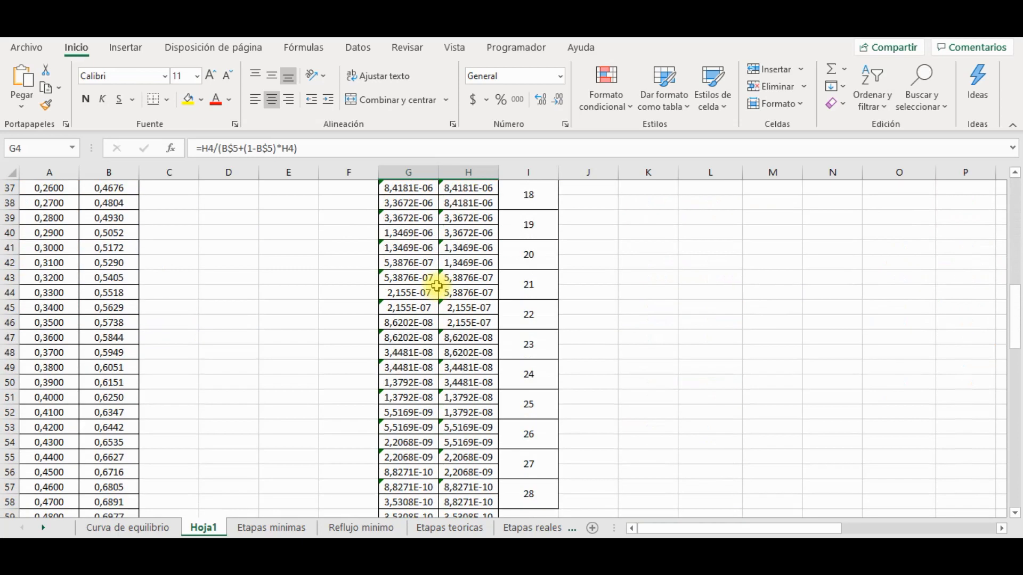
click(521, 315)
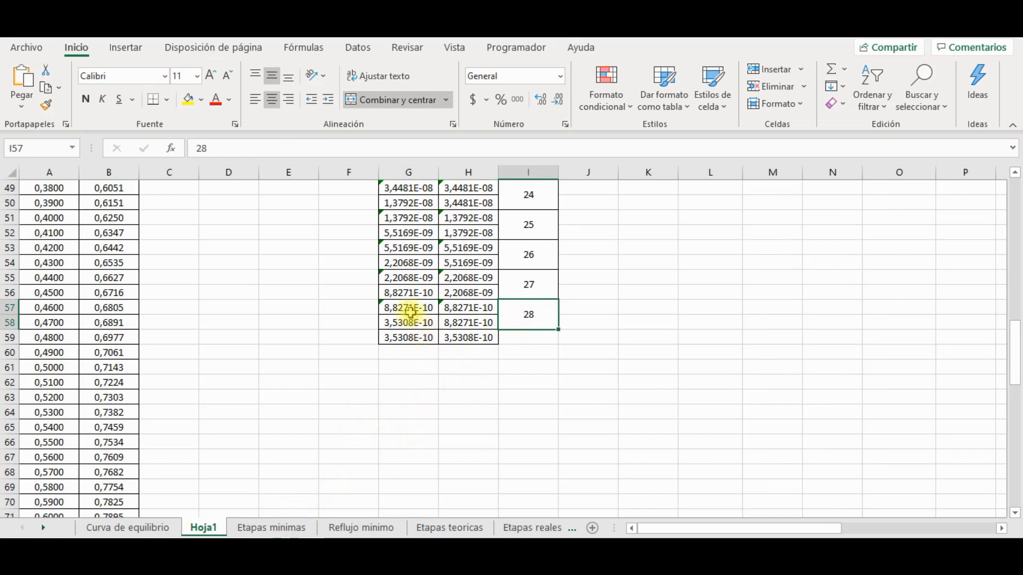
drag(403, 320, 465, 338)
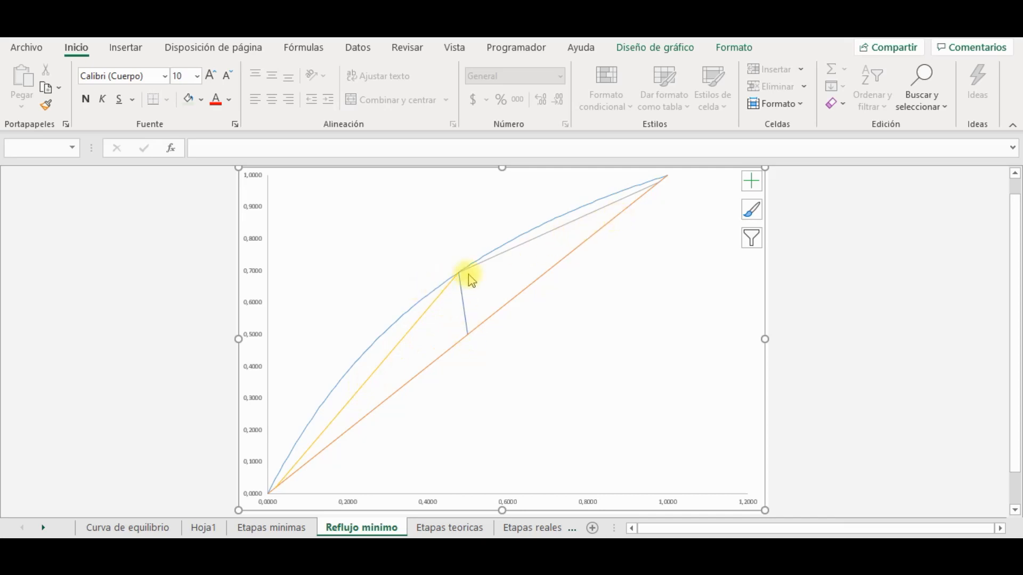
Inspect the minimum reflux chart and the Interseccion formulas for the equilibrium curve in L6 and the feed line in L8
mouse_move(461, 281)
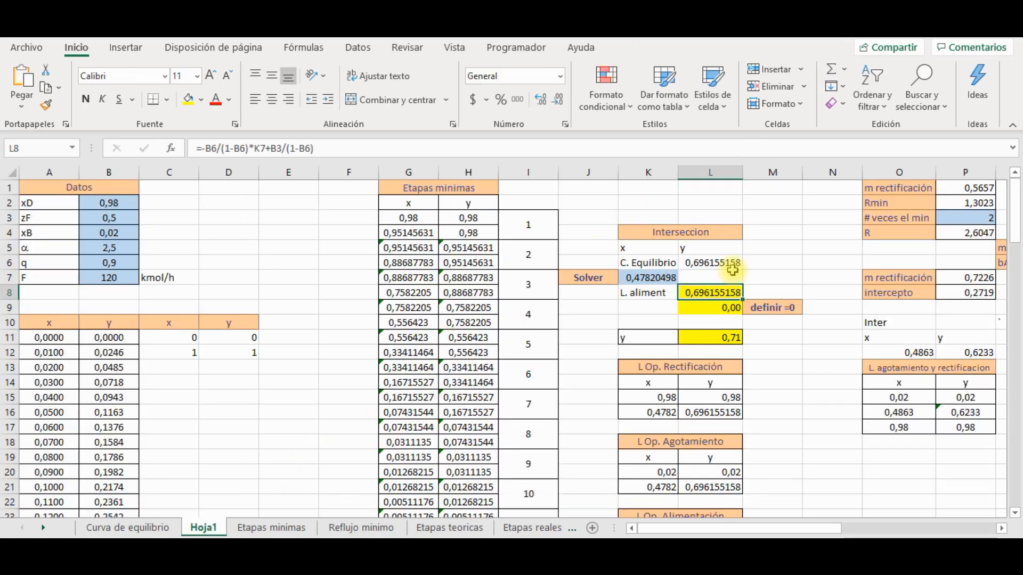
click(730, 263)
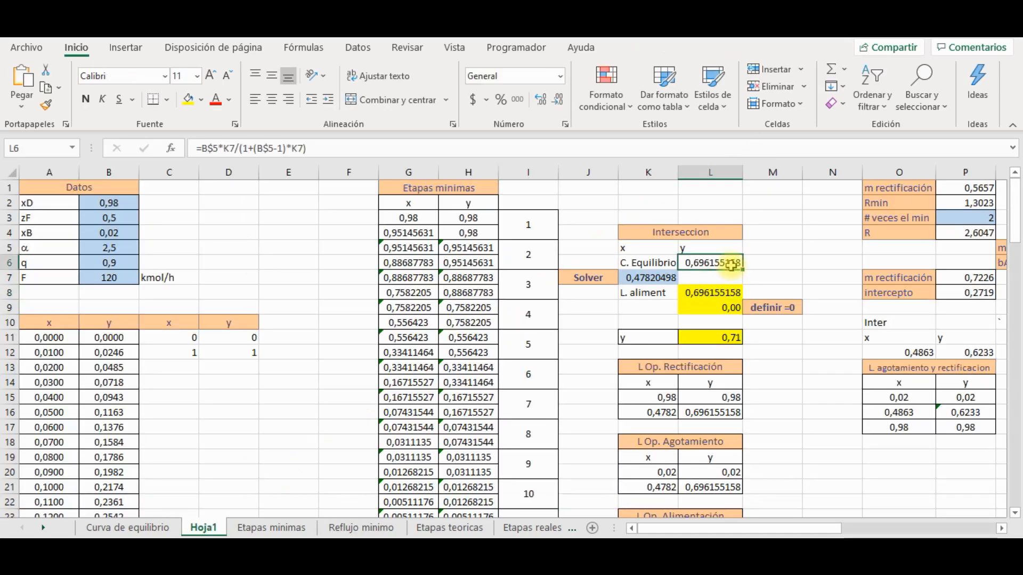
click(714, 294)
click(661, 294)
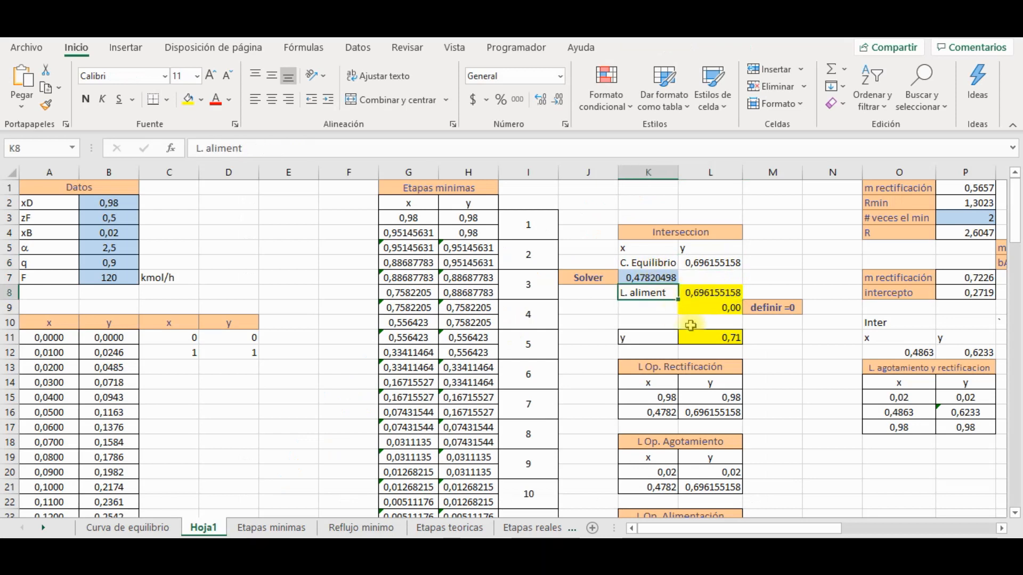
click(659, 279)
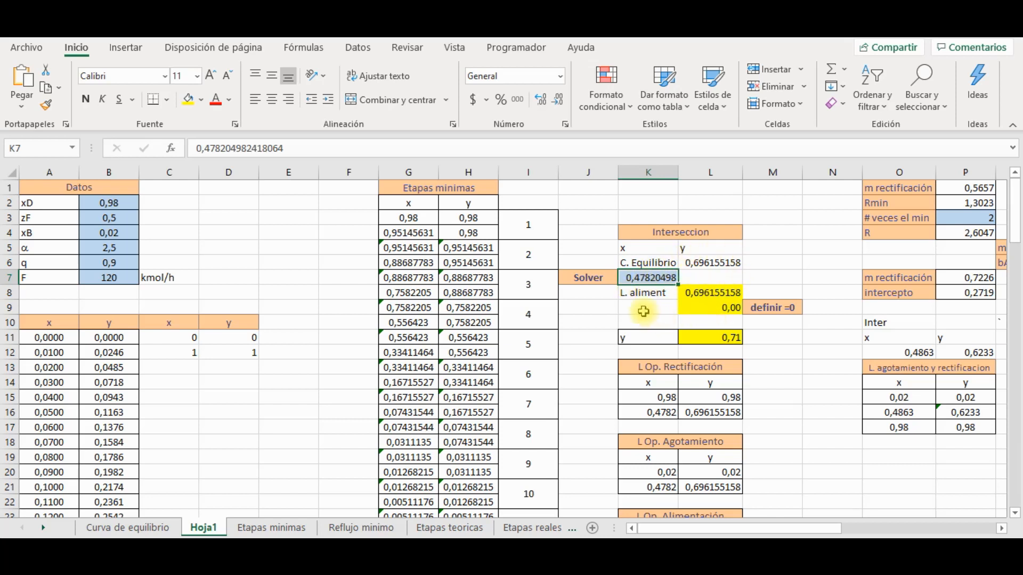
click(600, 277)
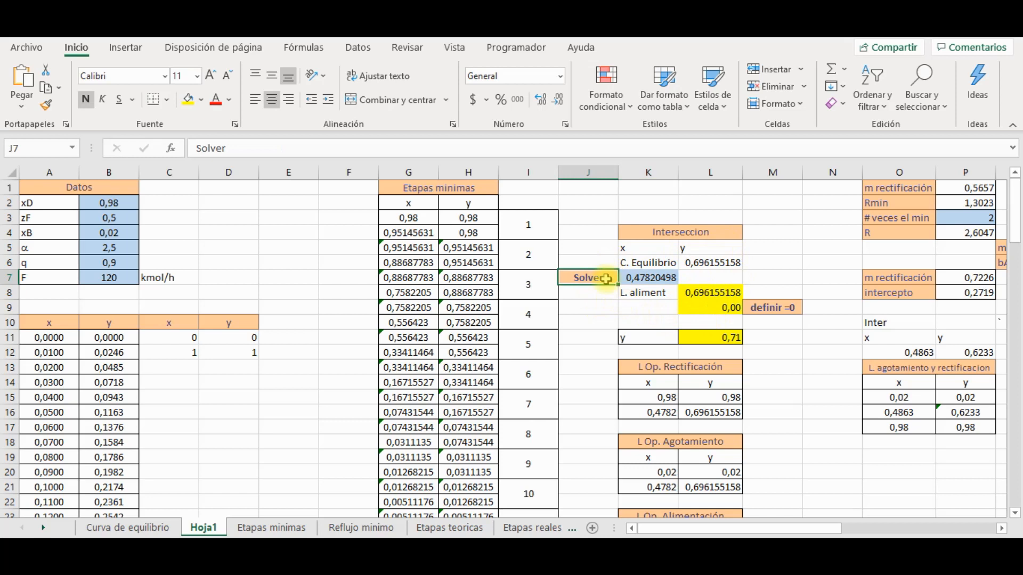
Set the intersection x value in K7 to 0,2 as the starting guess
click(651, 276)
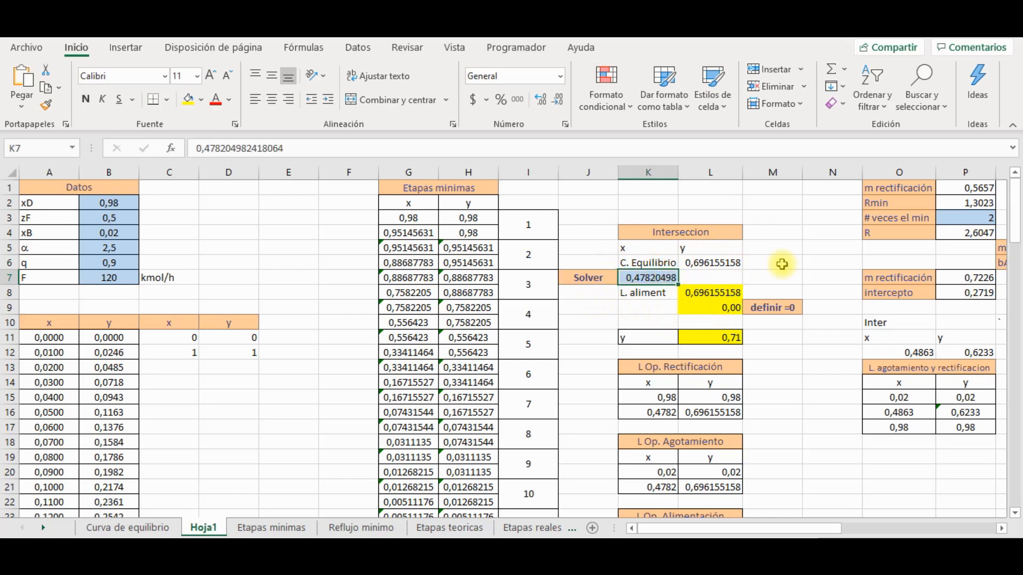
text(0)
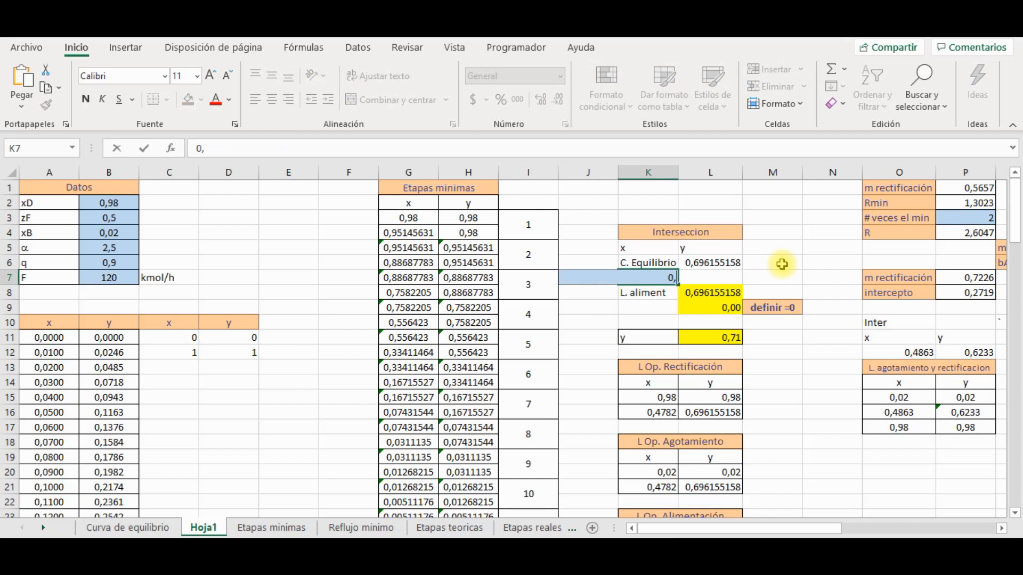
text(,2)
key(Return)
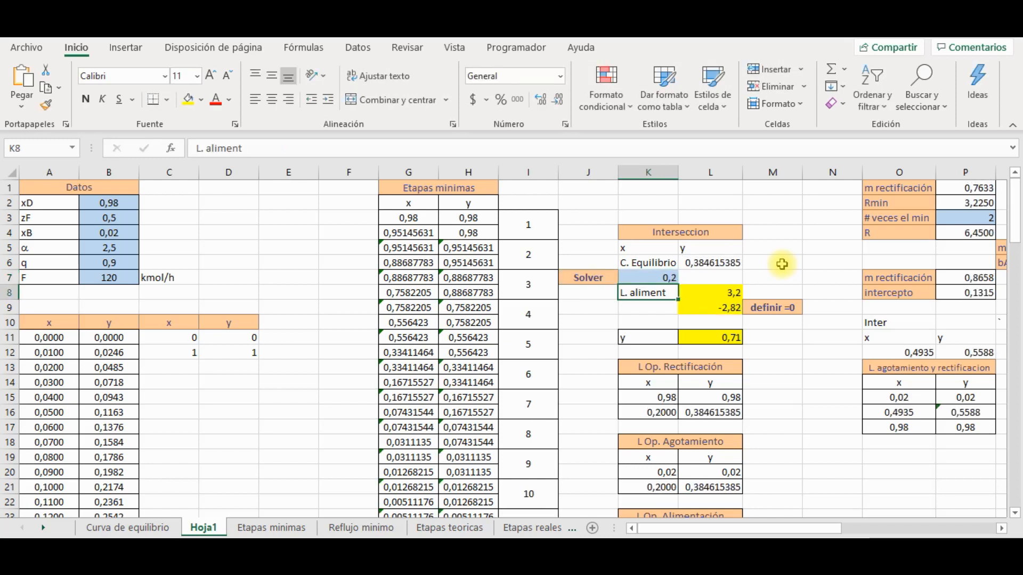
Run Goal Seek to bring the difference in L9 to 0 by changing the intersection x value in K7
click(715, 306)
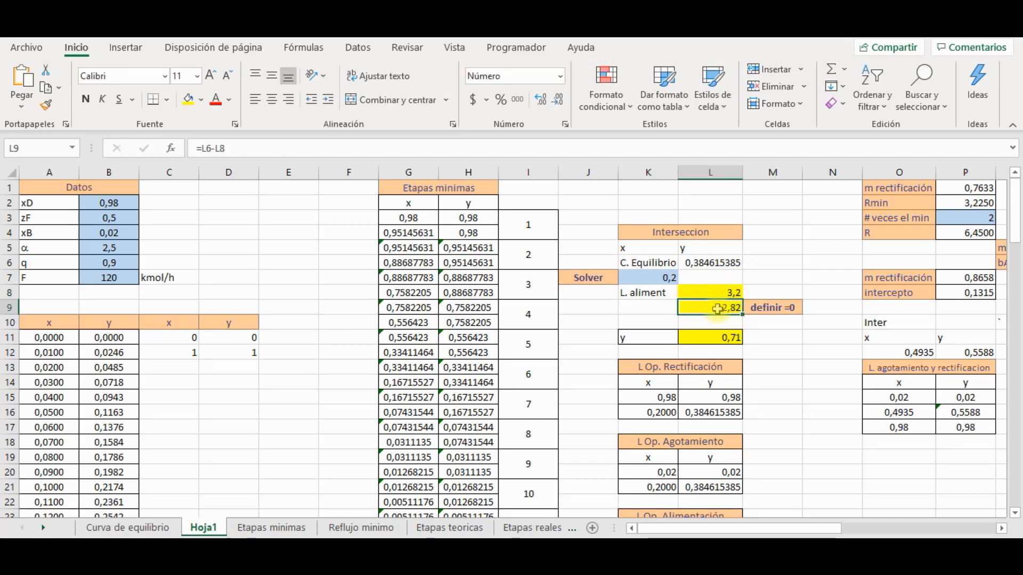
click(360, 51)
click(824, 106)
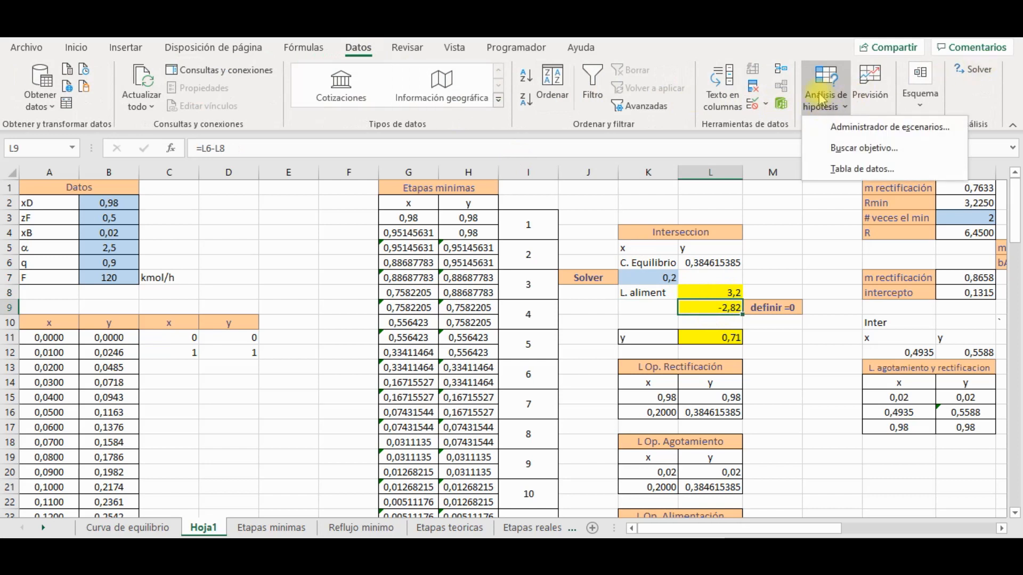
click(842, 151)
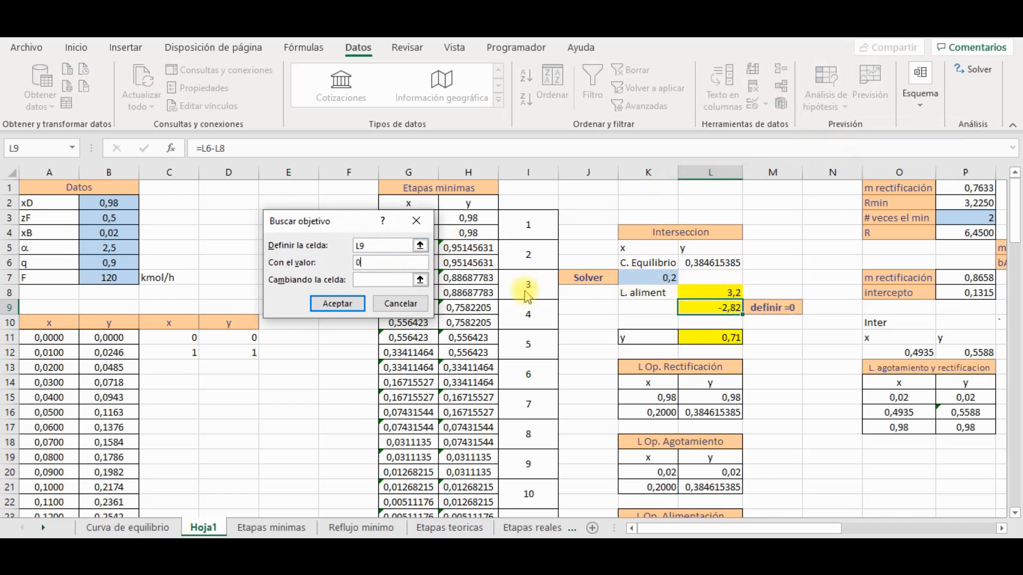
click(664, 277)
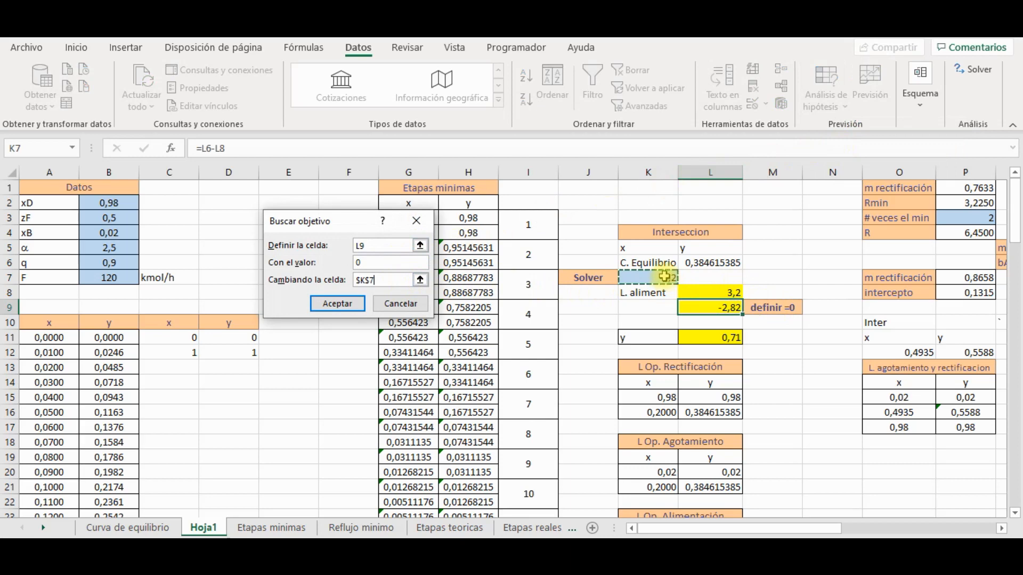
click(335, 301)
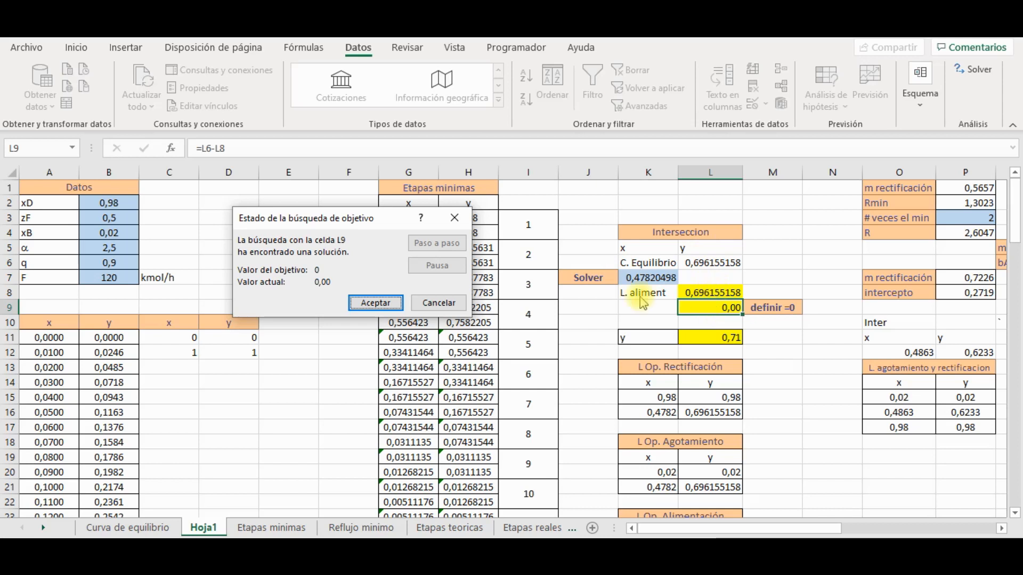
click(383, 303)
Inspect the y value formula in L11, the x value in K7 and the endpoints of the rectification, stripping and feed line tables
click(719, 342)
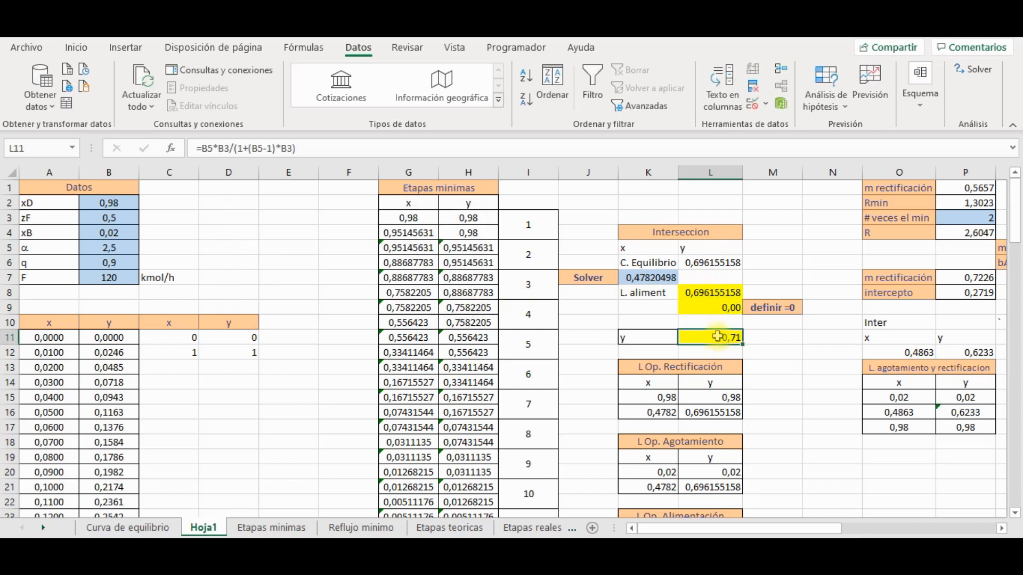
click(664, 280)
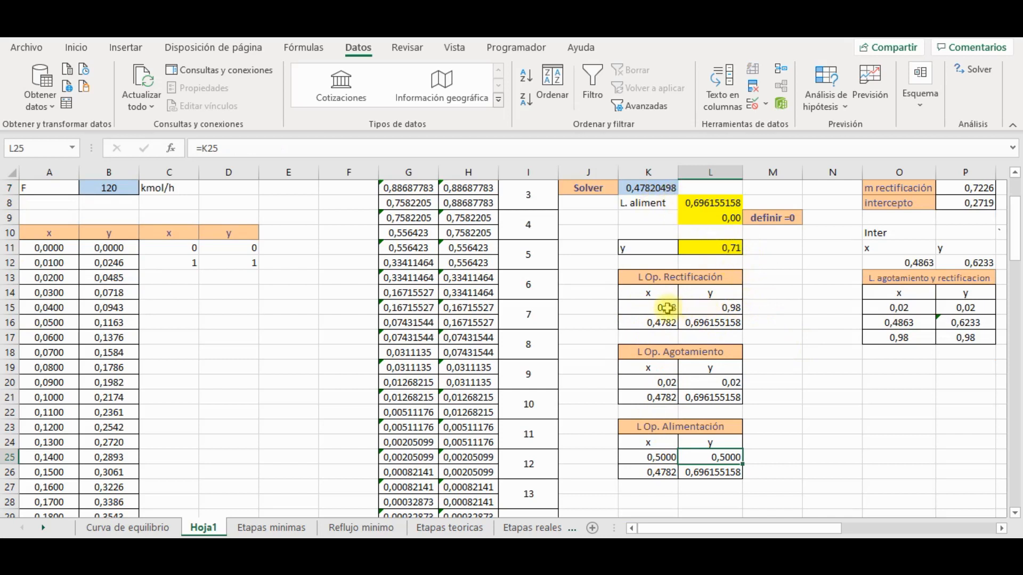
drag(669, 306, 714, 305)
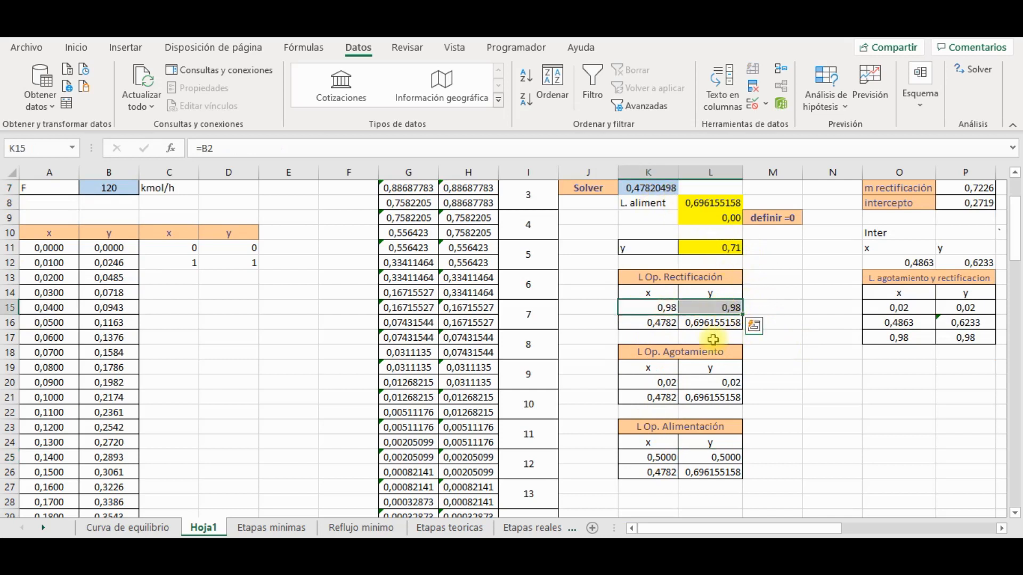
drag(663, 323, 714, 322)
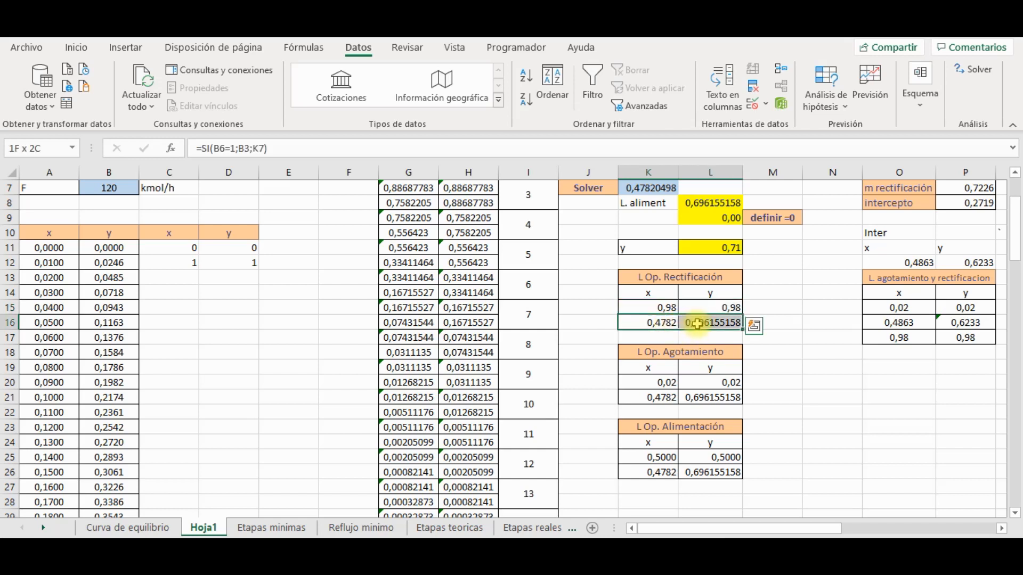
drag(665, 383, 699, 398)
drag(665, 457, 724, 458)
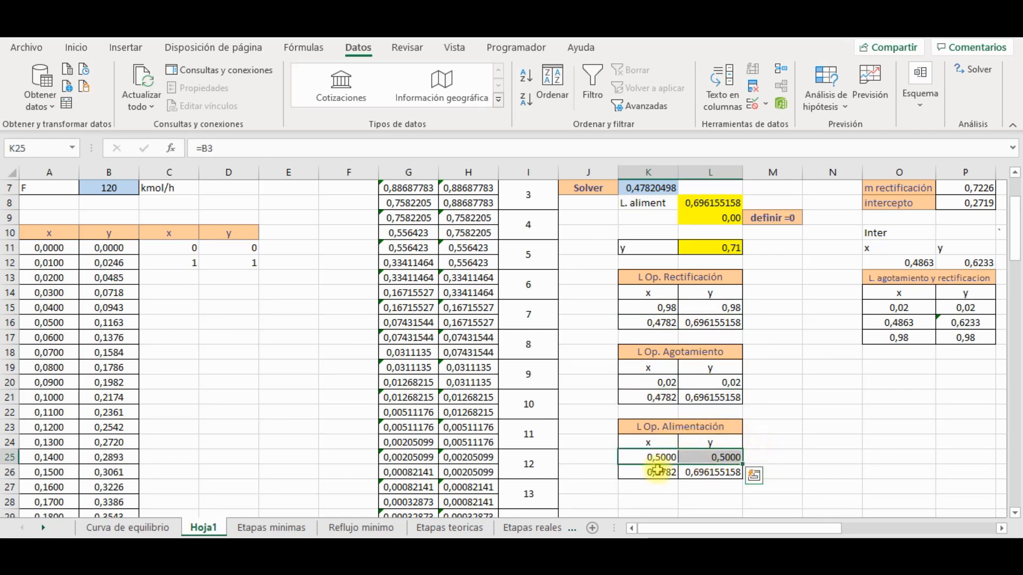
drag(666, 472, 698, 472)
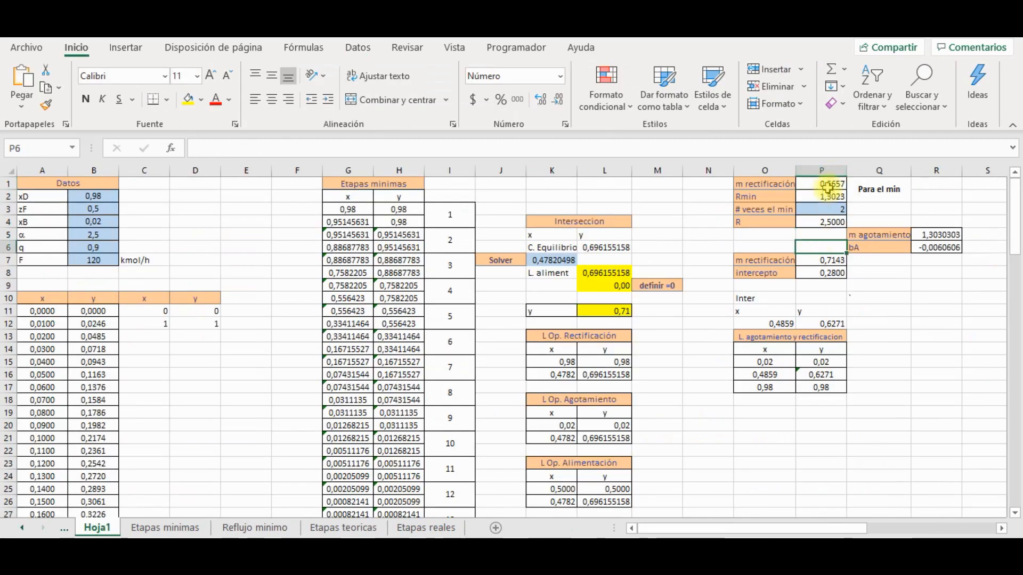
Inspect the minimum-reflux slope formula in P1, the Rmin formula in P2 and the multiplier in P3
click(827, 184)
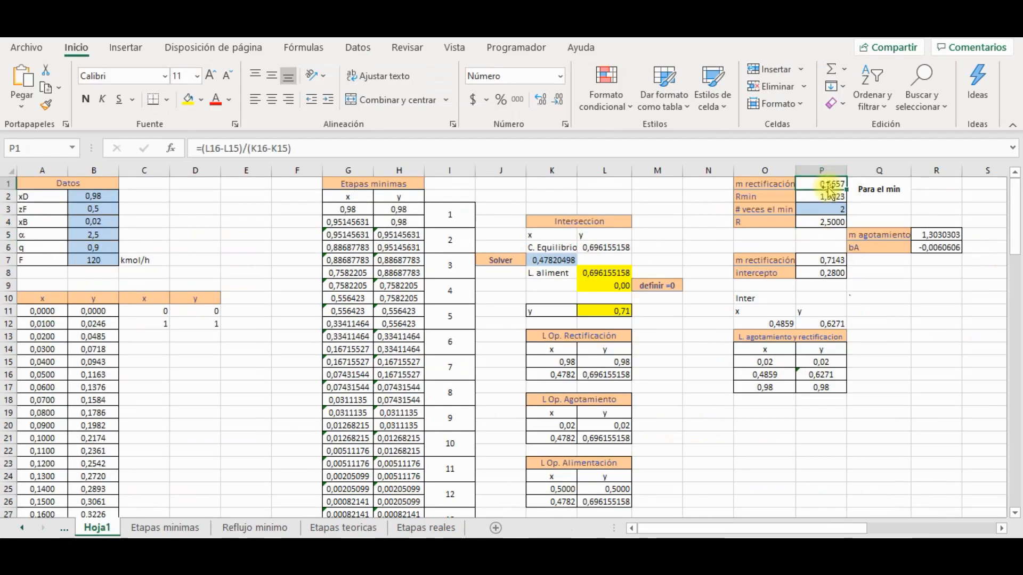
click(874, 191)
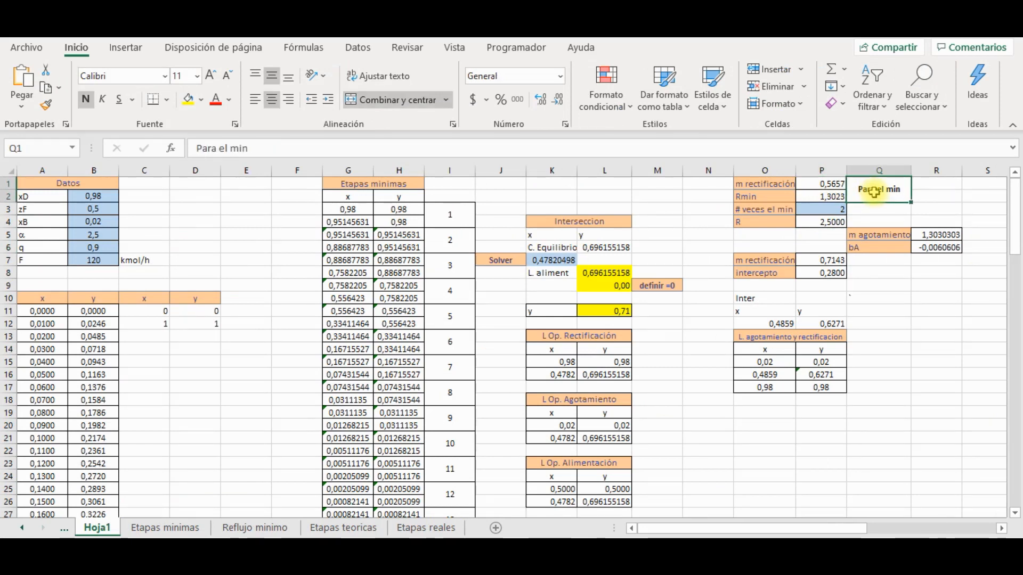
double_click(827, 185)
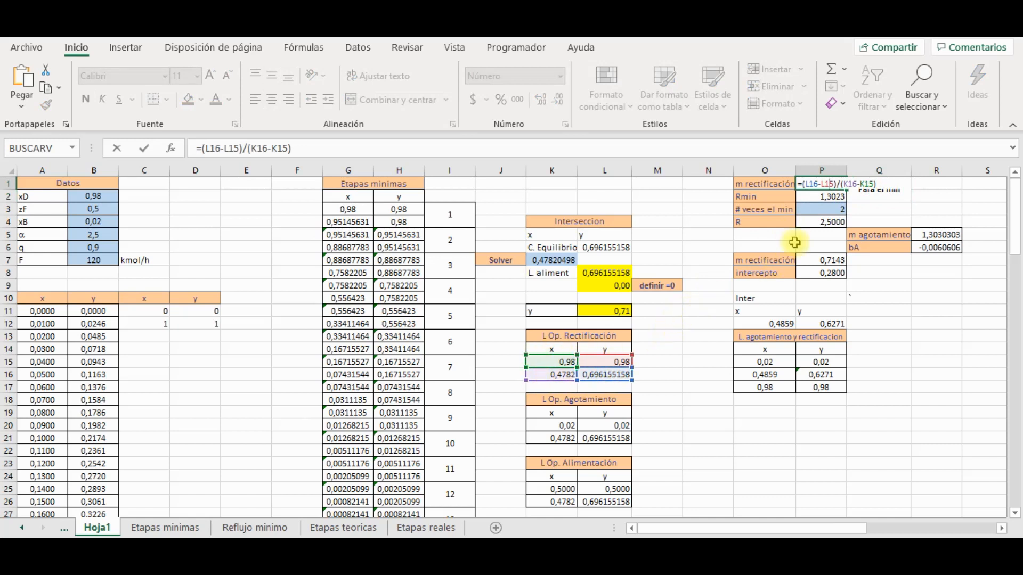
key(Escape)
click(829, 197)
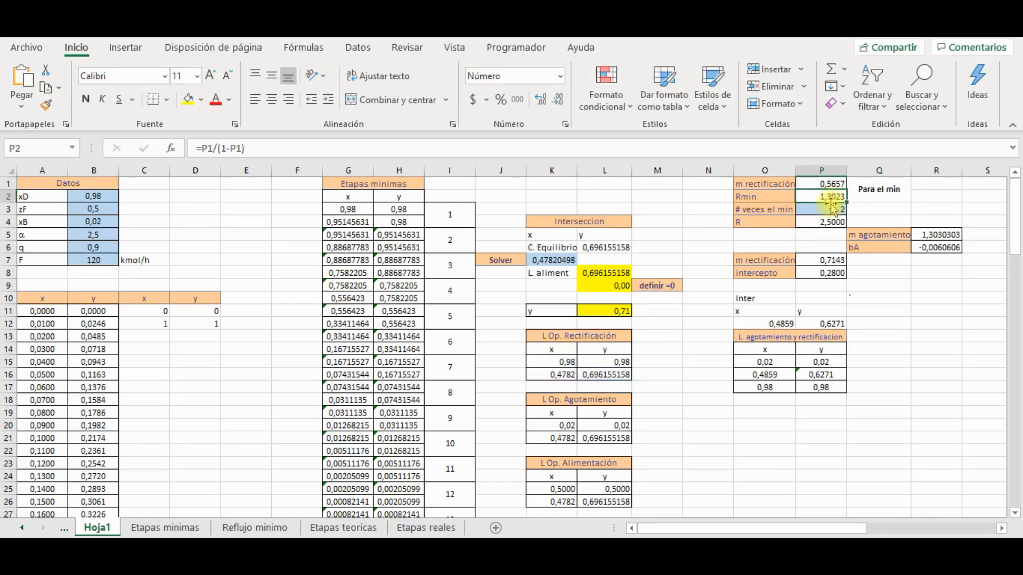
click(832, 207)
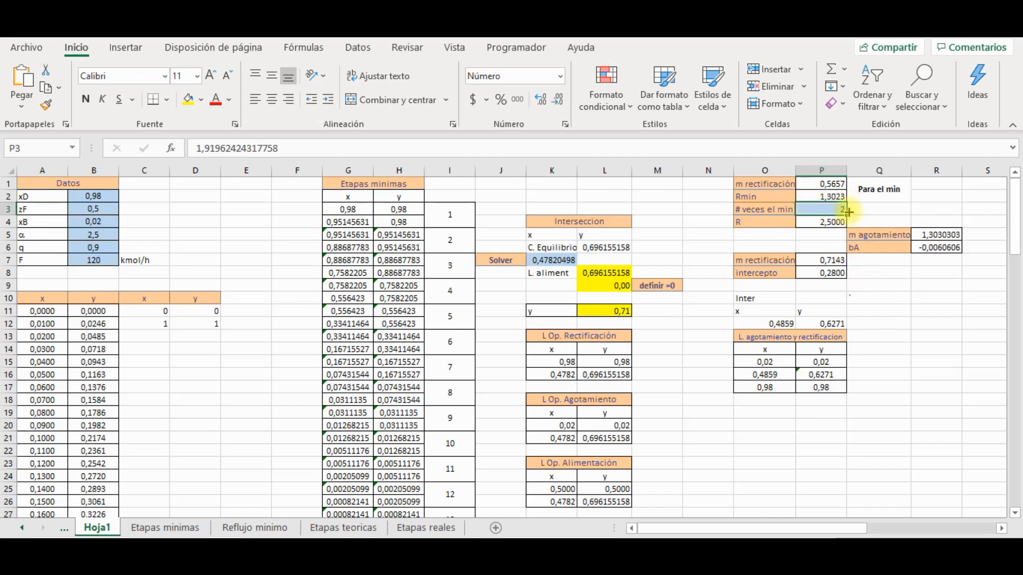
Run Goal Seek to make the reflux ratio R in P4 equal 3 by changing the multiplier in P3
click(836, 222)
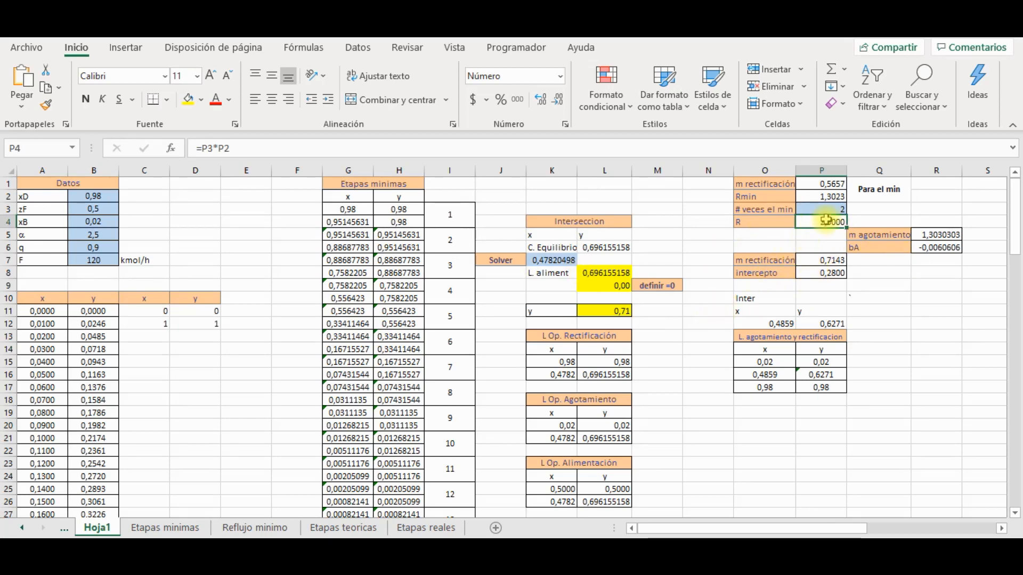
click(367, 52)
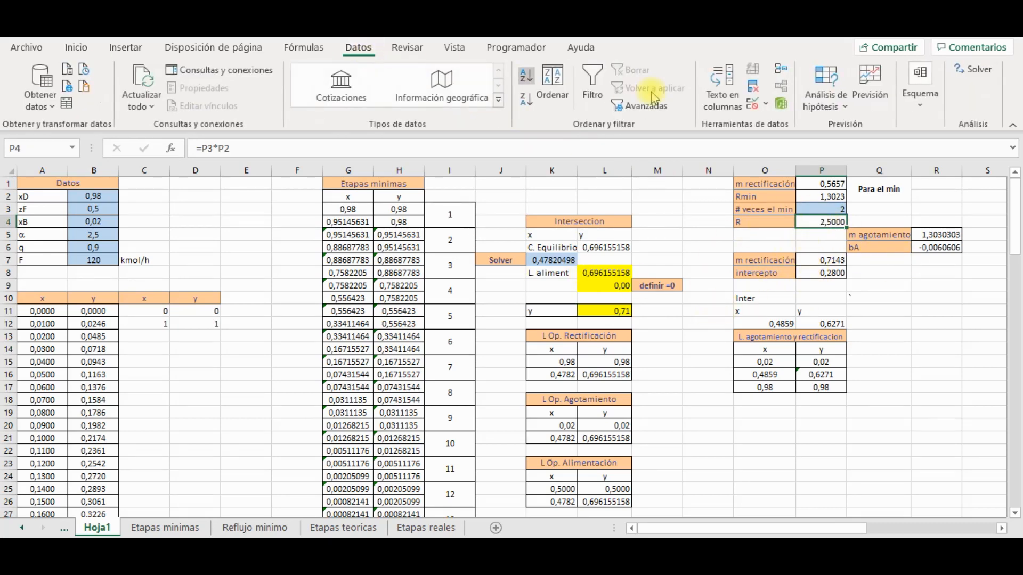
click(828, 99)
click(852, 148)
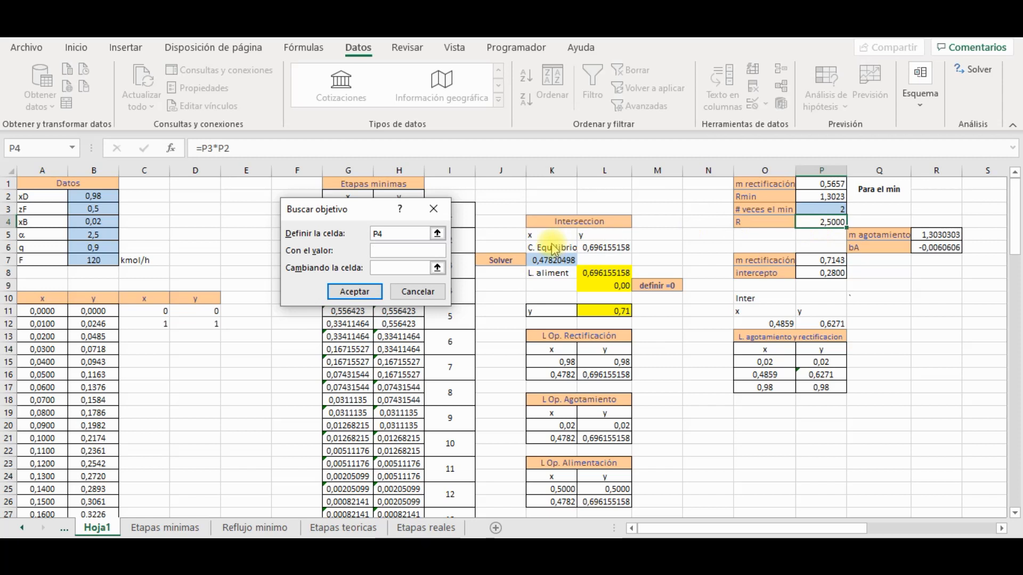
click(398, 267)
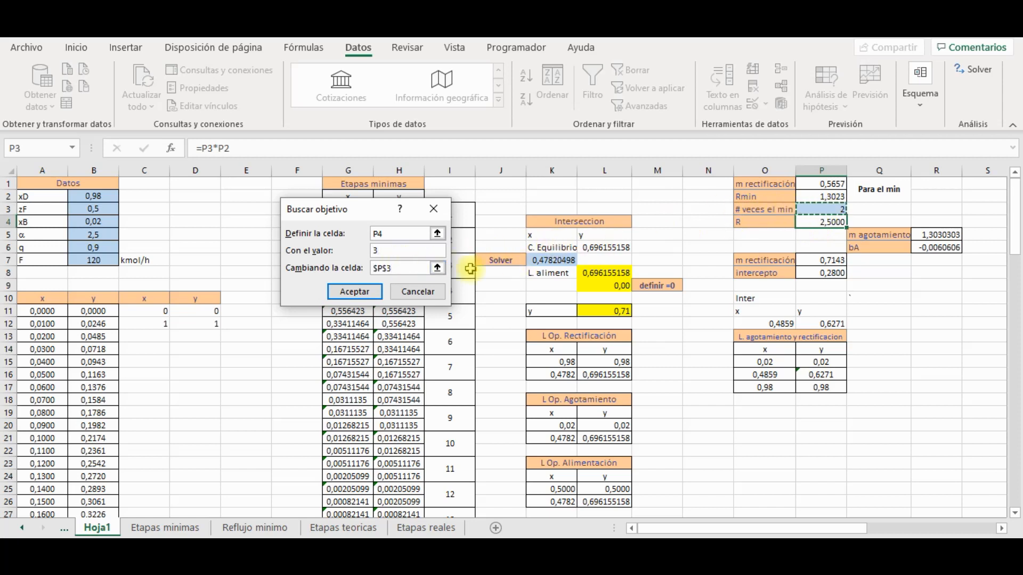
click(354, 292)
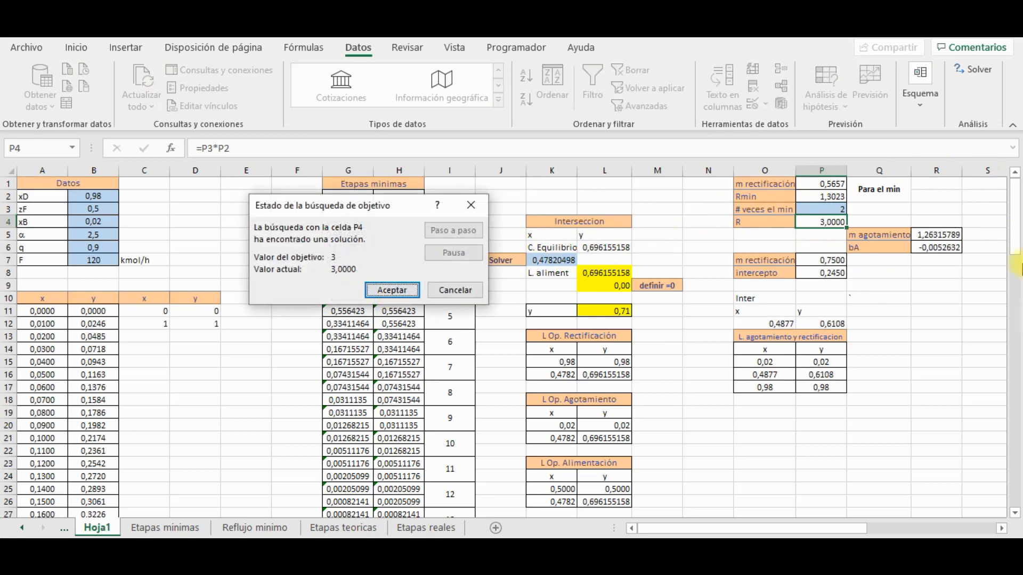
click(386, 290)
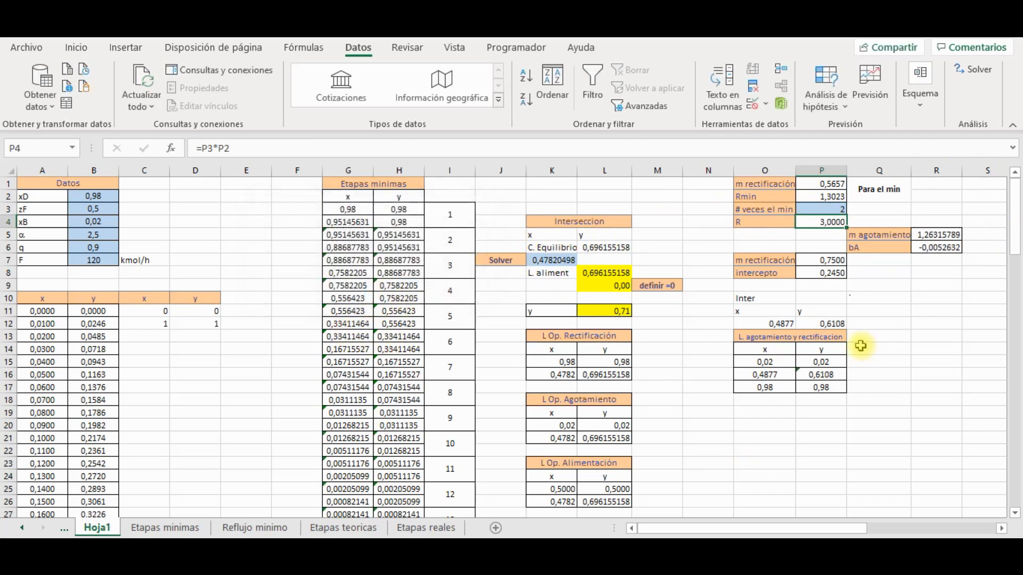
Examine the stripping line slope and intercept in R5:R6, and view the stepped lines on the Etapas teoricas chart
drag(746, 530, 820, 532)
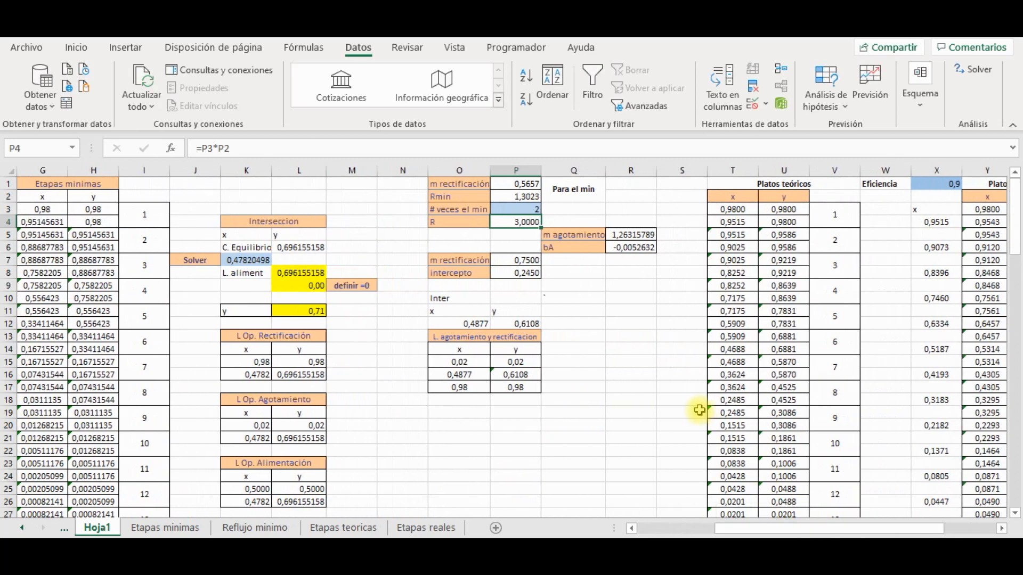
drag(626, 235, 630, 248)
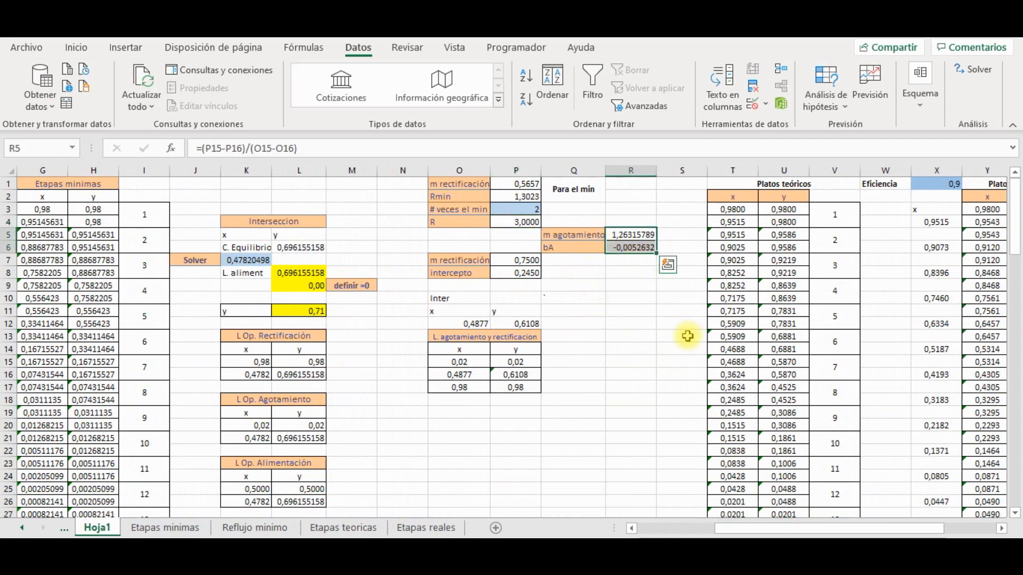
click(569, 249)
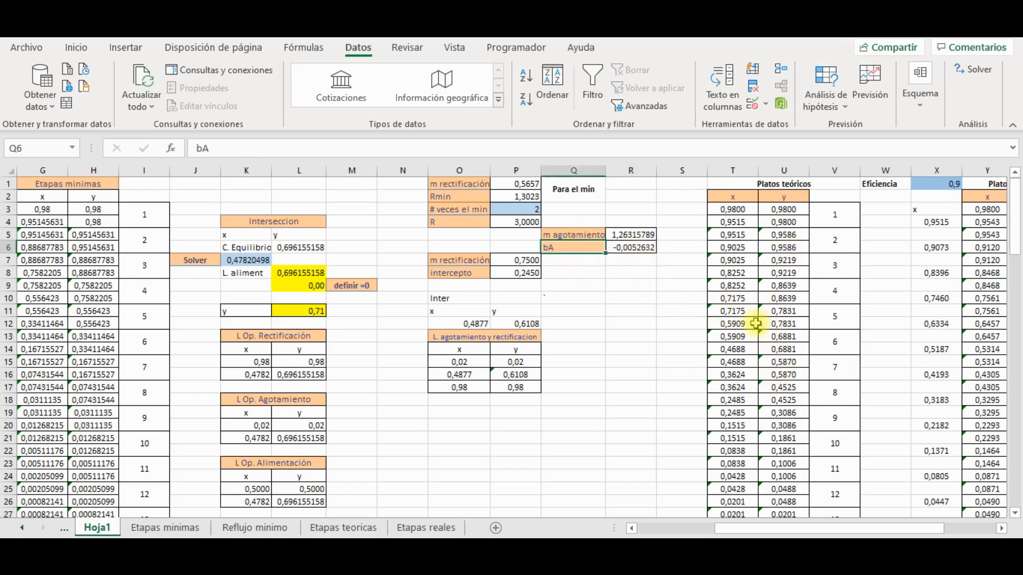
click(336, 529)
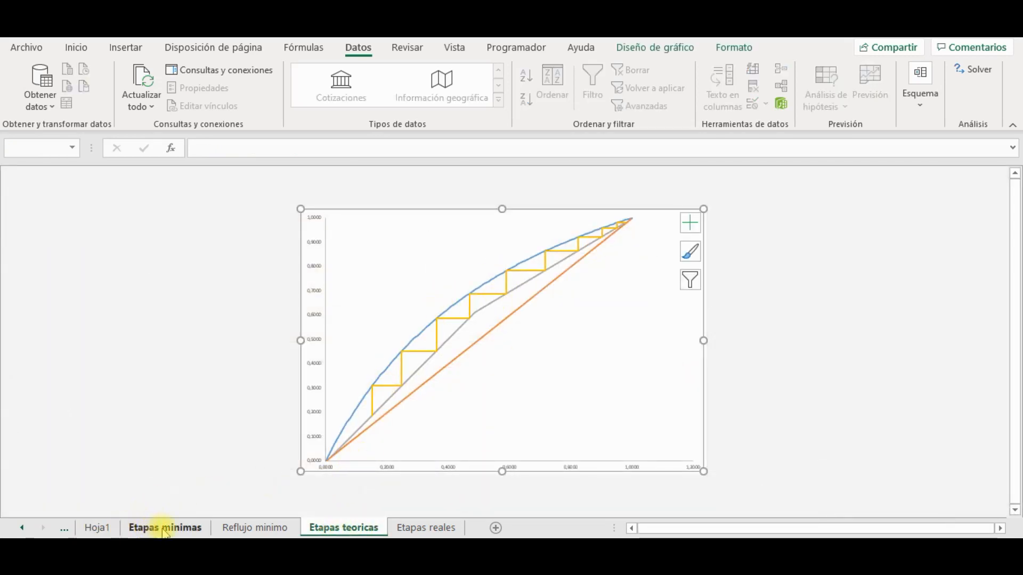
click(97, 528)
Inspect the rectification slope and intercept formulas in P7 and P8, the intersection in O12:P12 and the line points in O15:P17
click(521, 259)
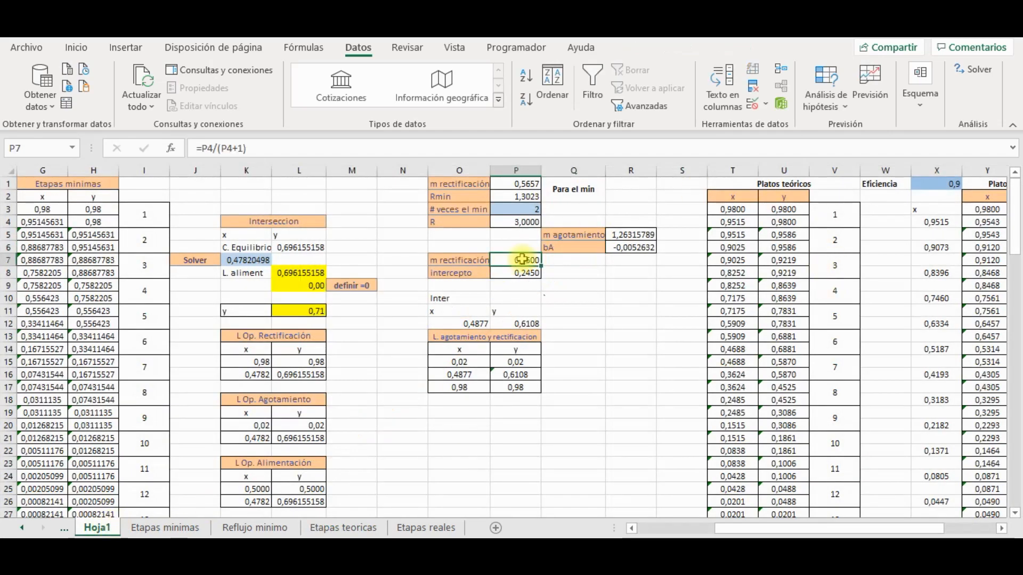
click(516, 221)
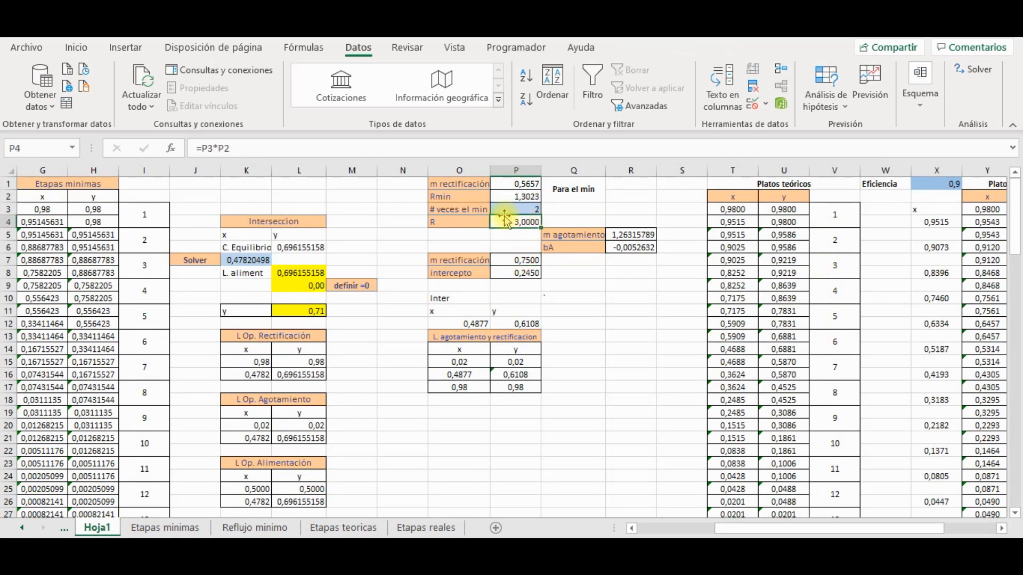
click(514, 271)
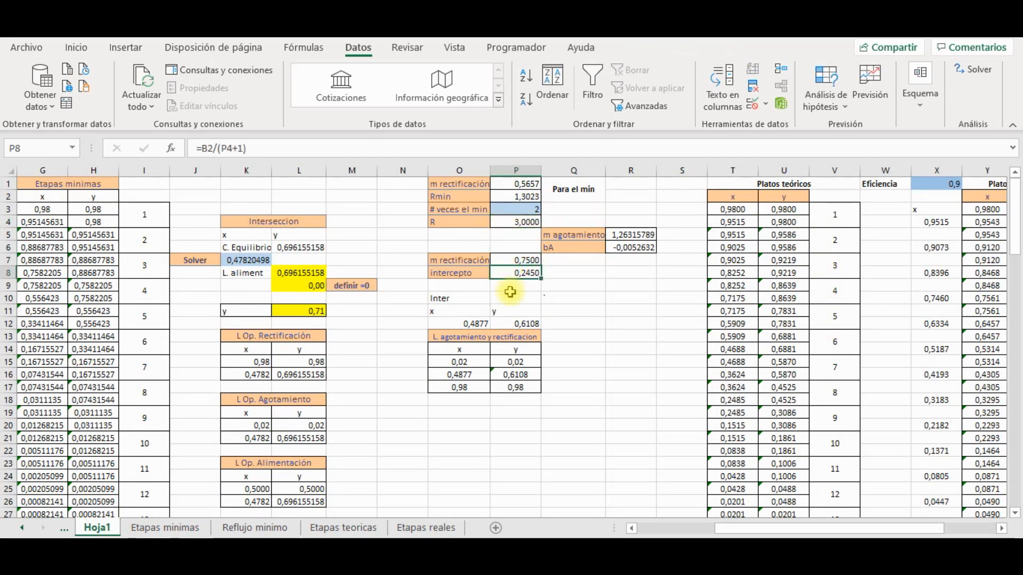
drag(474, 324, 496, 324)
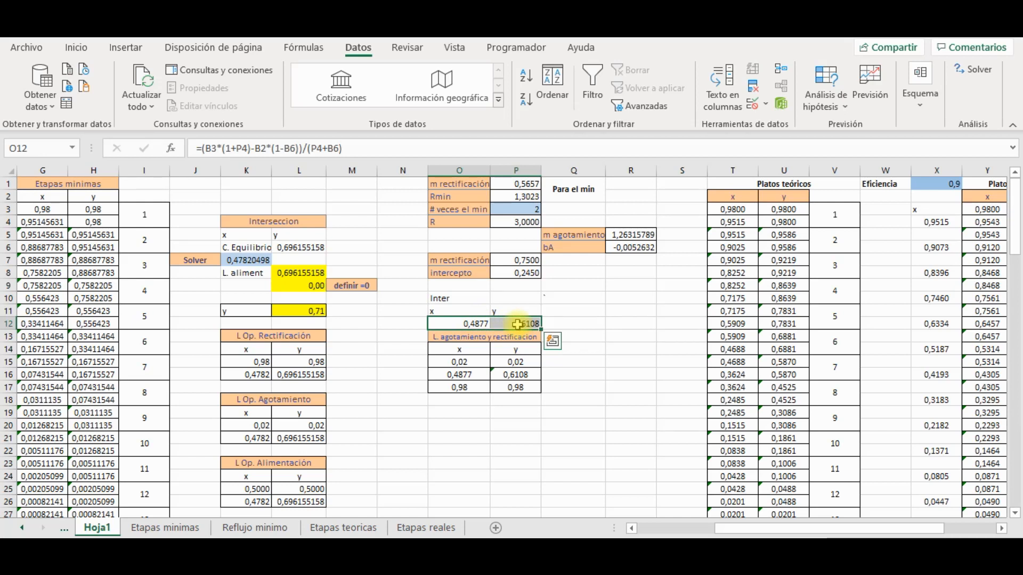
drag(464, 362, 505, 387)
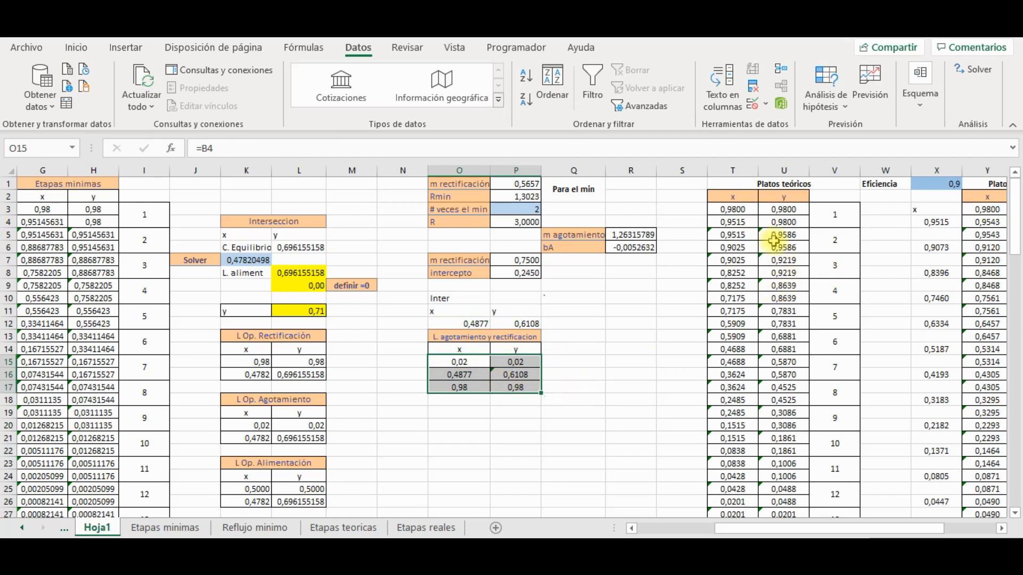
Examine the first four stages of the Platos teóricos table and the stripping line's starting y value in P15
click(743, 223)
click(783, 222)
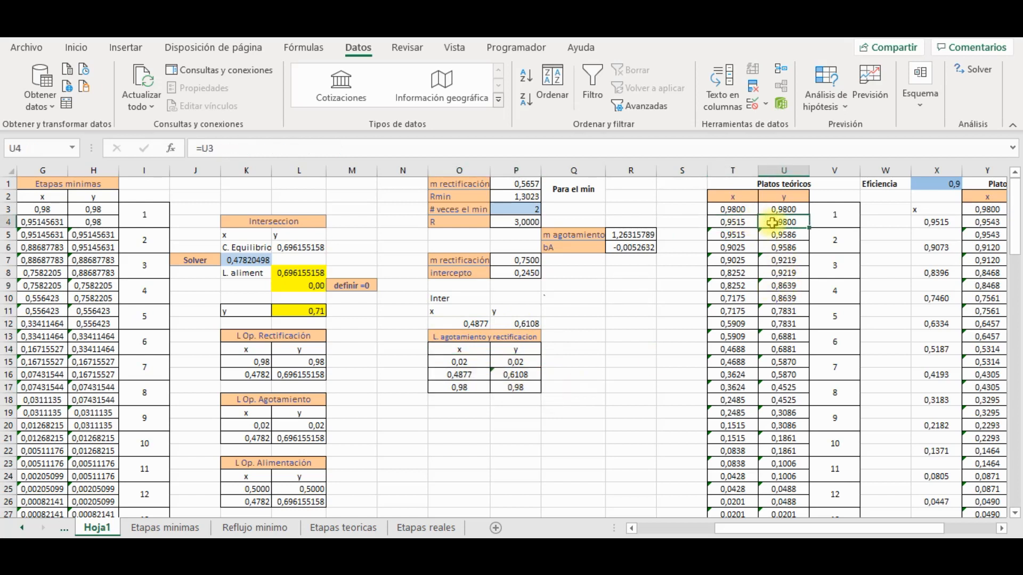
click(834, 219)
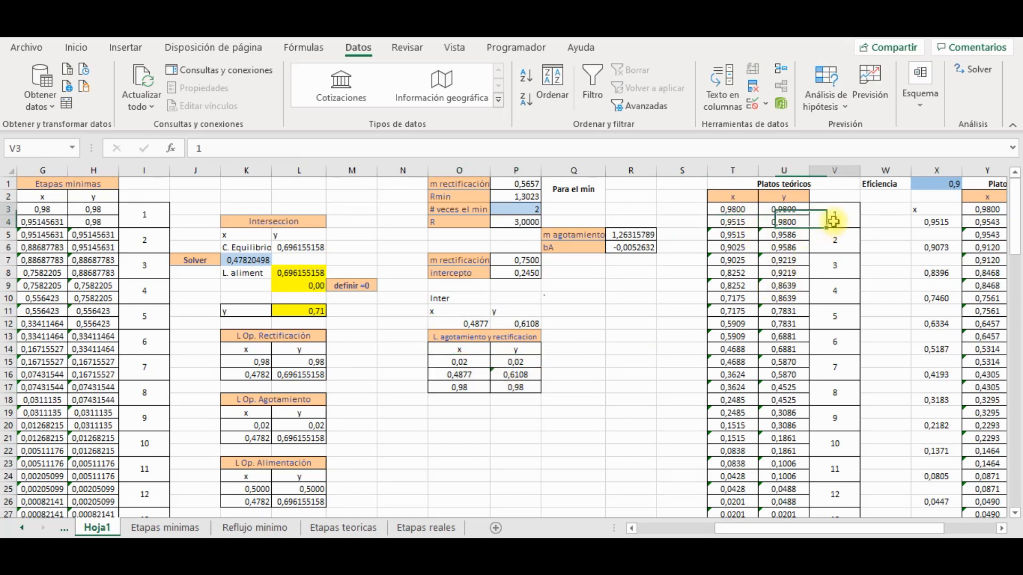
click(838, 242)
click(839, 261)
click(841, 287)
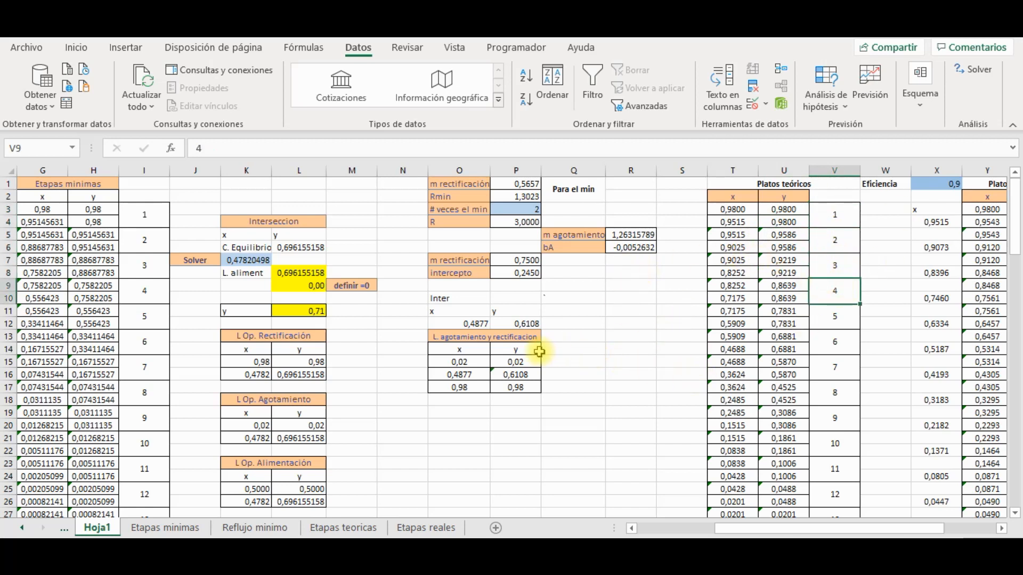
click(523, 364)
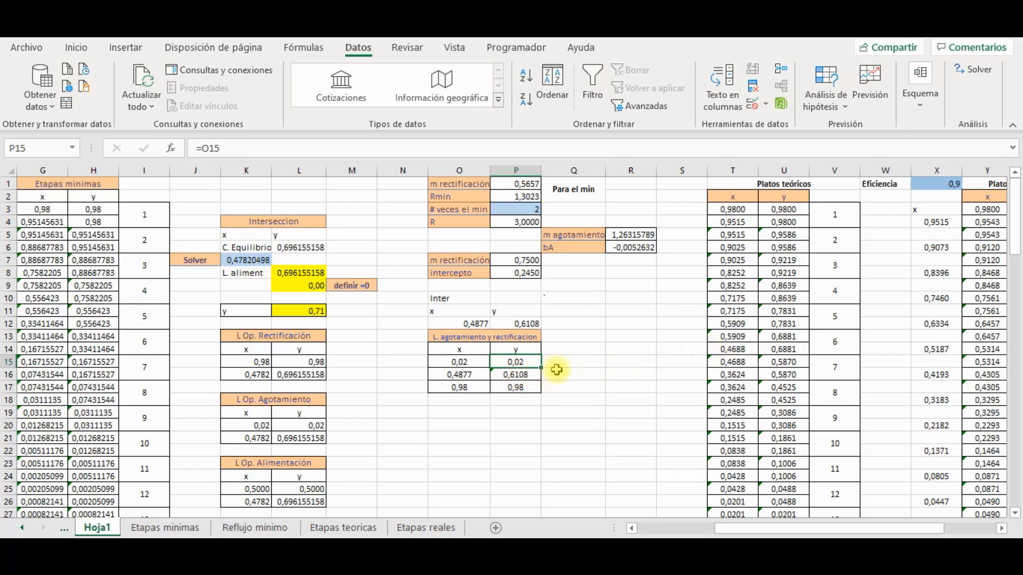
Examine the theoretical stage values in T25:T28 and row 28 to find where the bottoms composition is reached
scroll(735, 320, down, 6)
scroll(760, 345, up, 2)
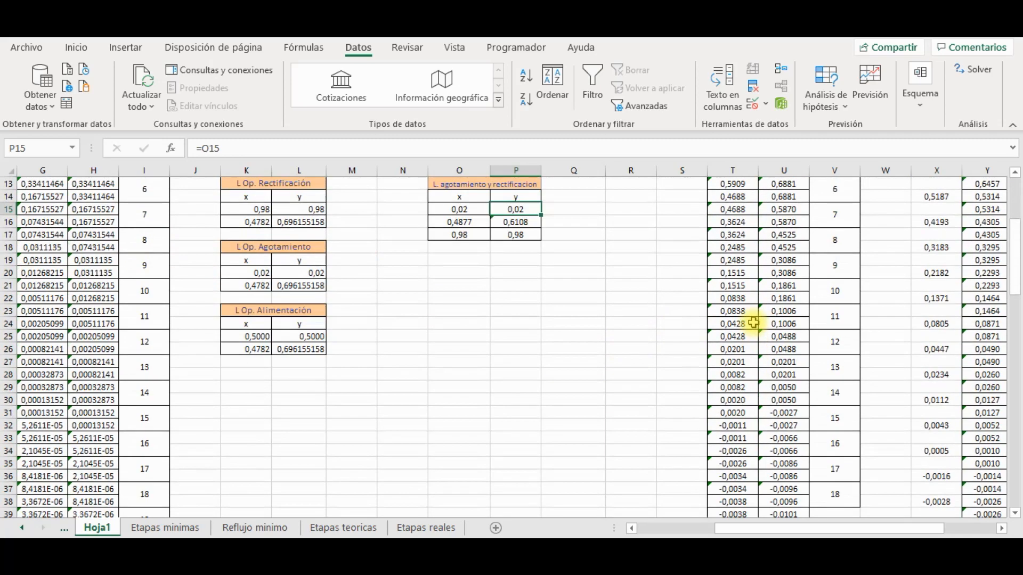
click(741, 334)
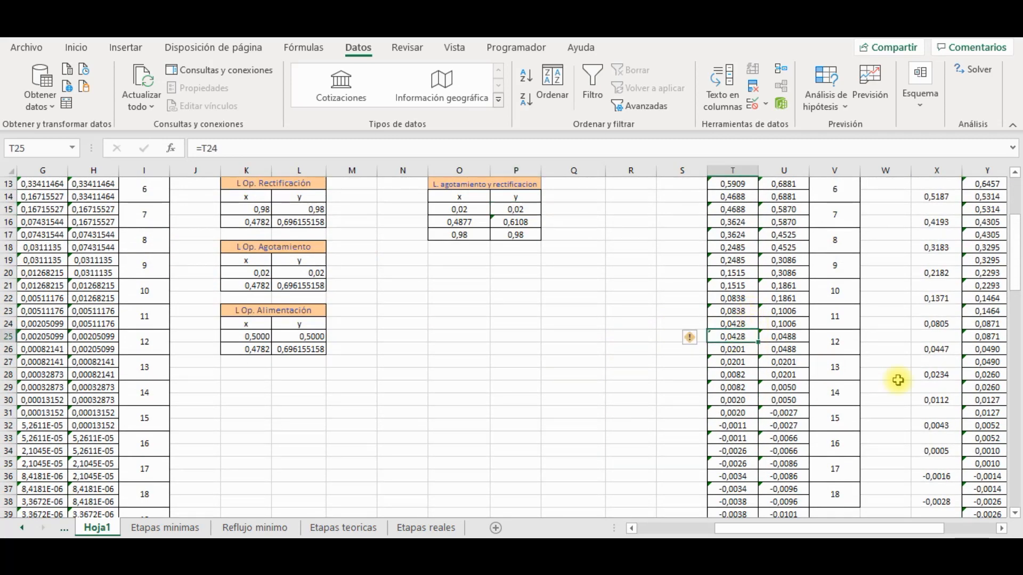
key(Down)
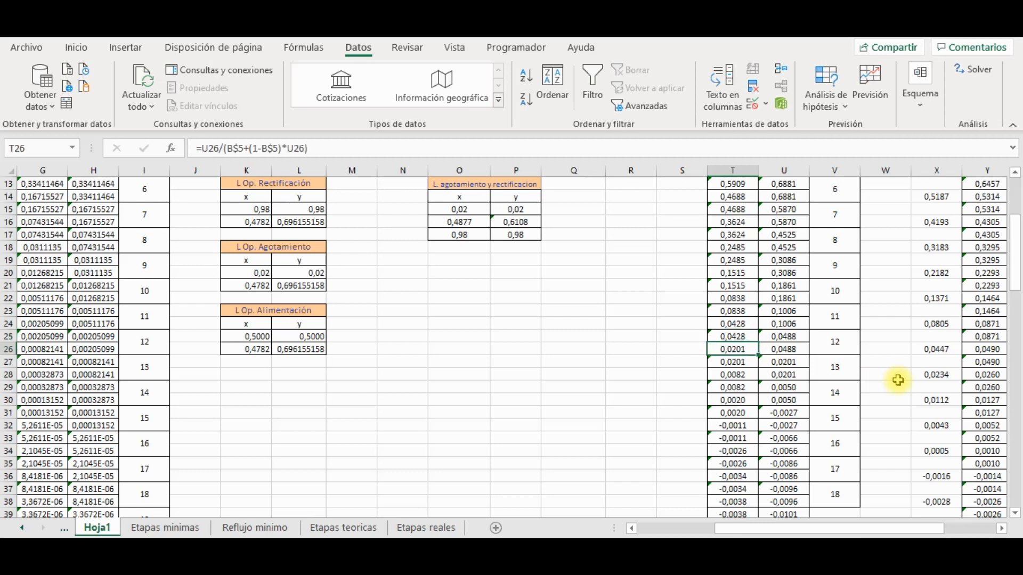
key(Down)
key(Down)
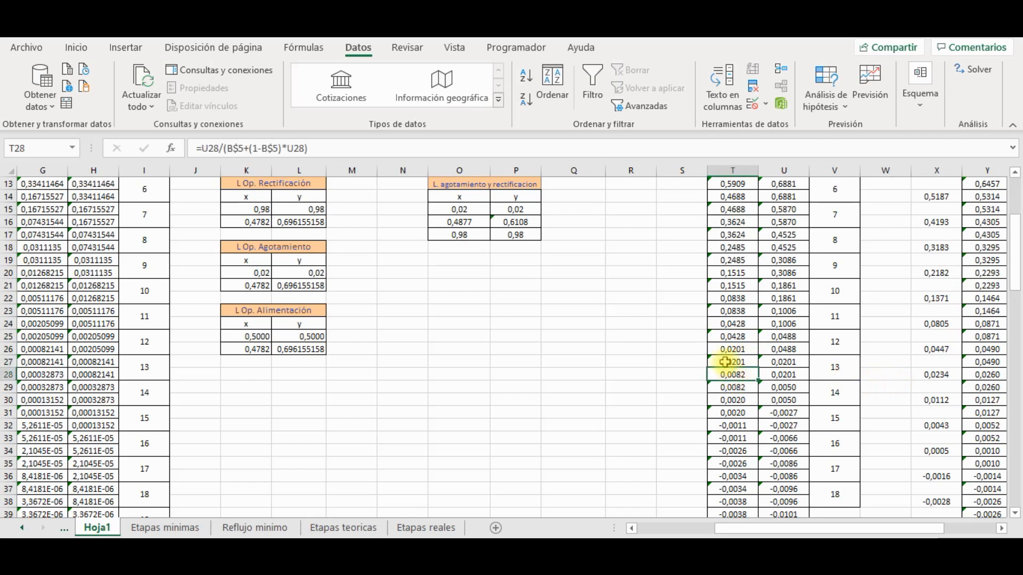
click(7, 375)
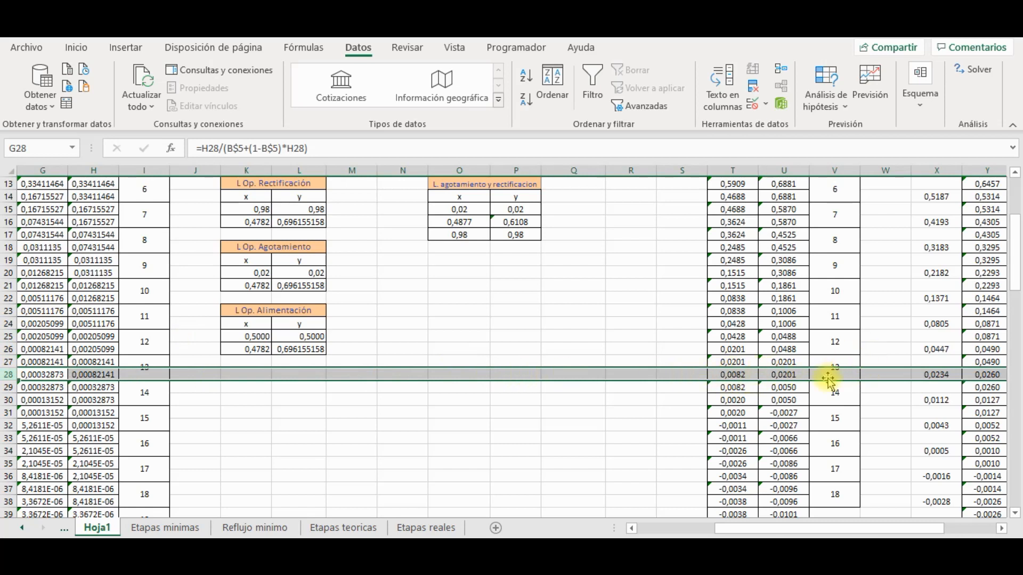
Extend Series4 on the Etapas teoricas chart to X values =Hoja1!$T$3:$T$29 and Y values =Hoja1!$U$3:$U$29
click(352, 530)
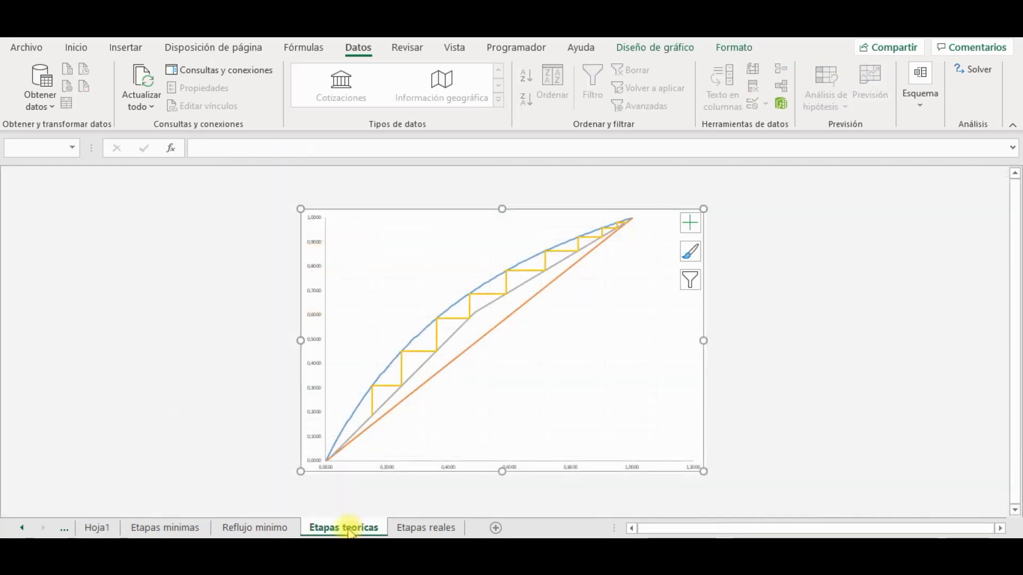
click(452, 327)
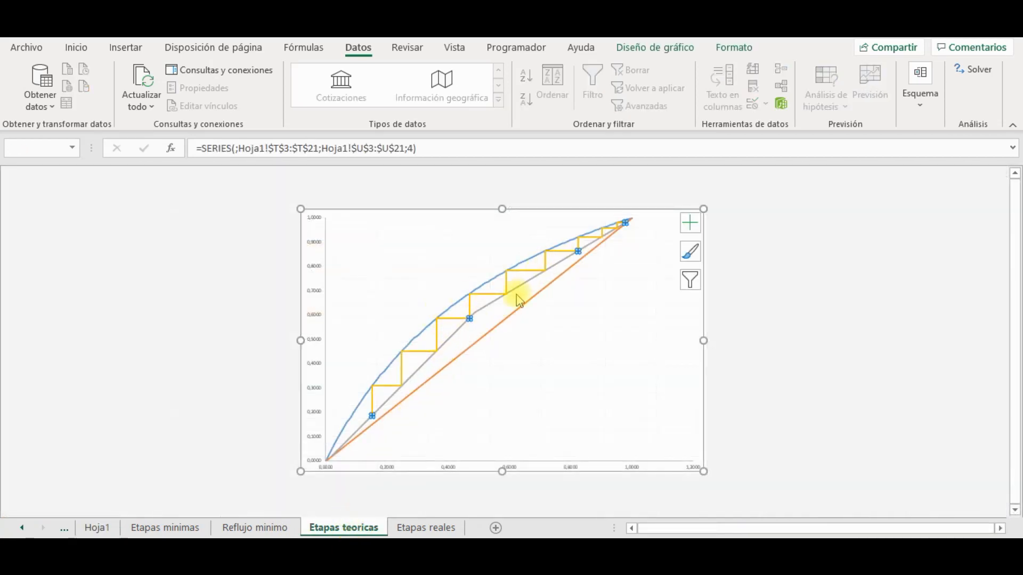
click(692, 280)
mouse_move(822, 360)
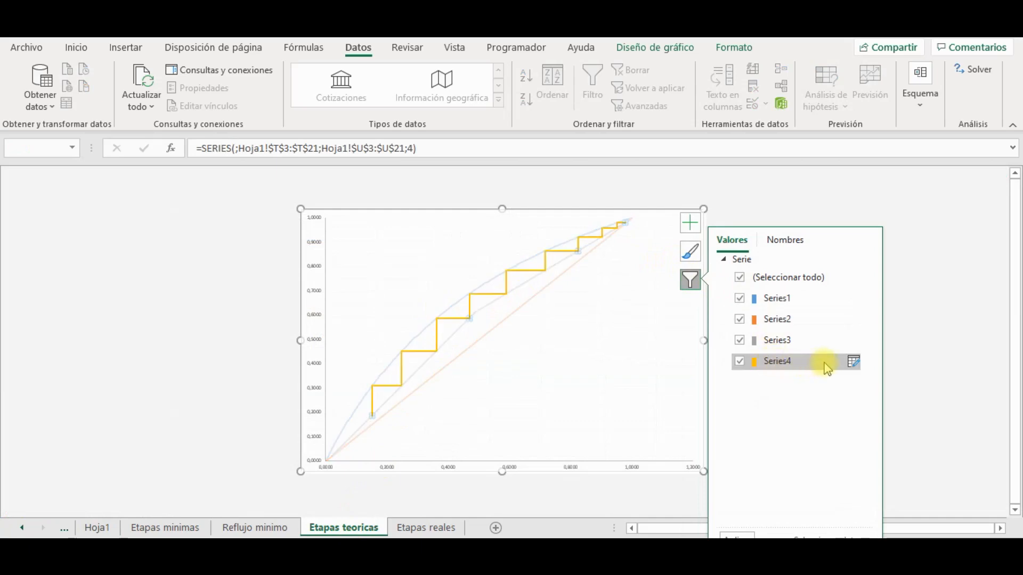
click(855, 366)
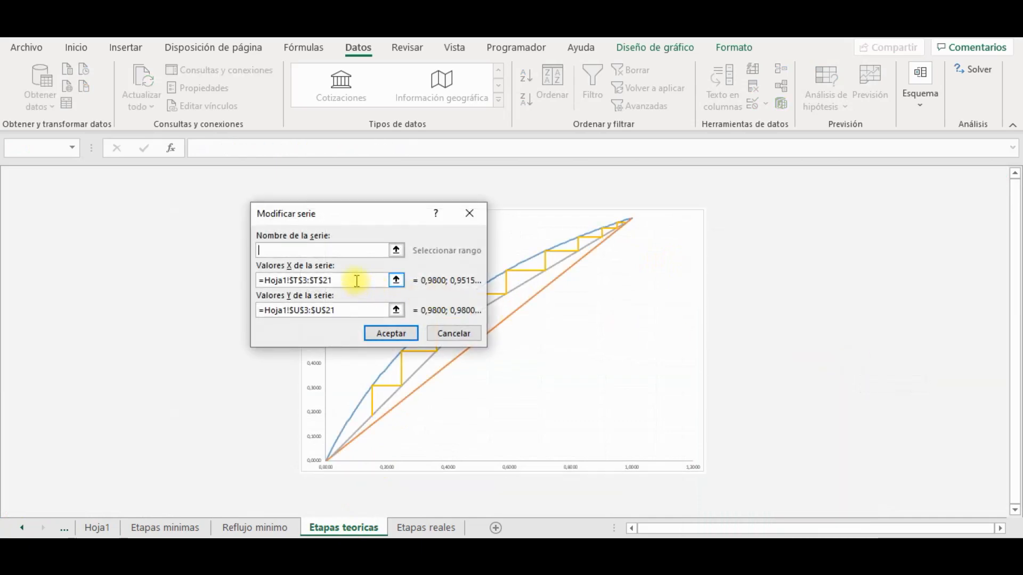
click(357, 281)
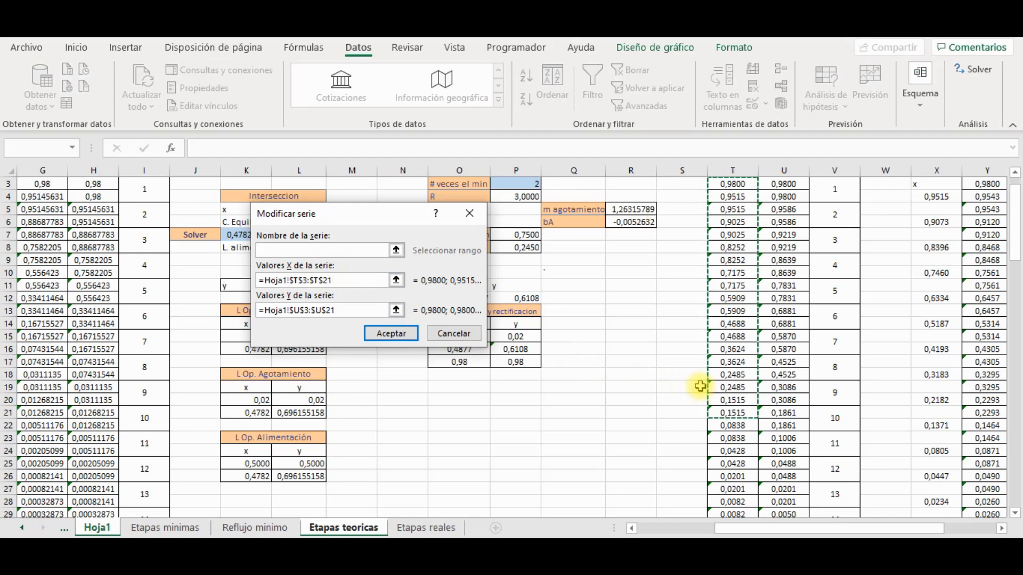
key(BackSpace)
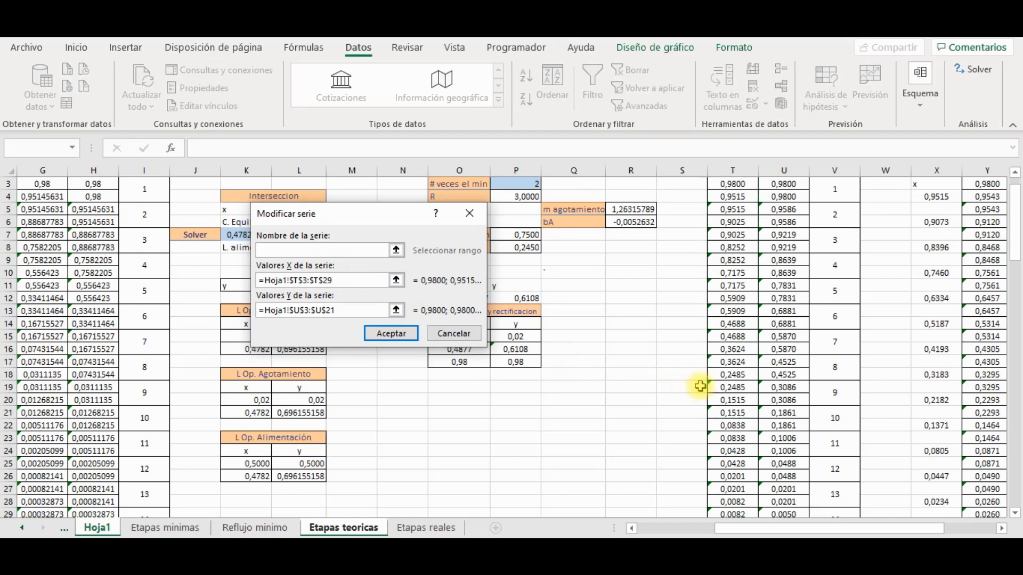
text(9)
click(354, 308)
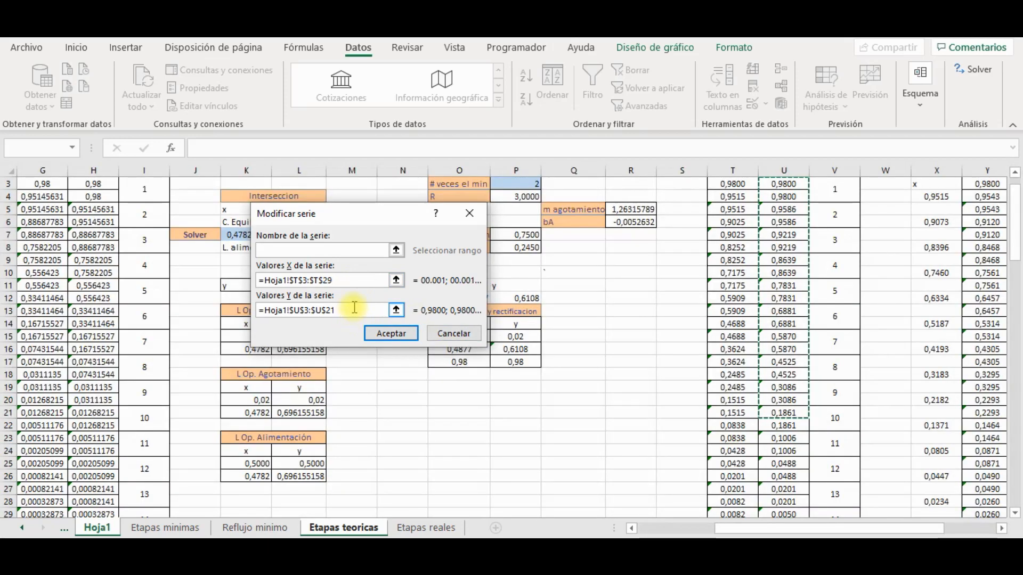
key(BackSpace)
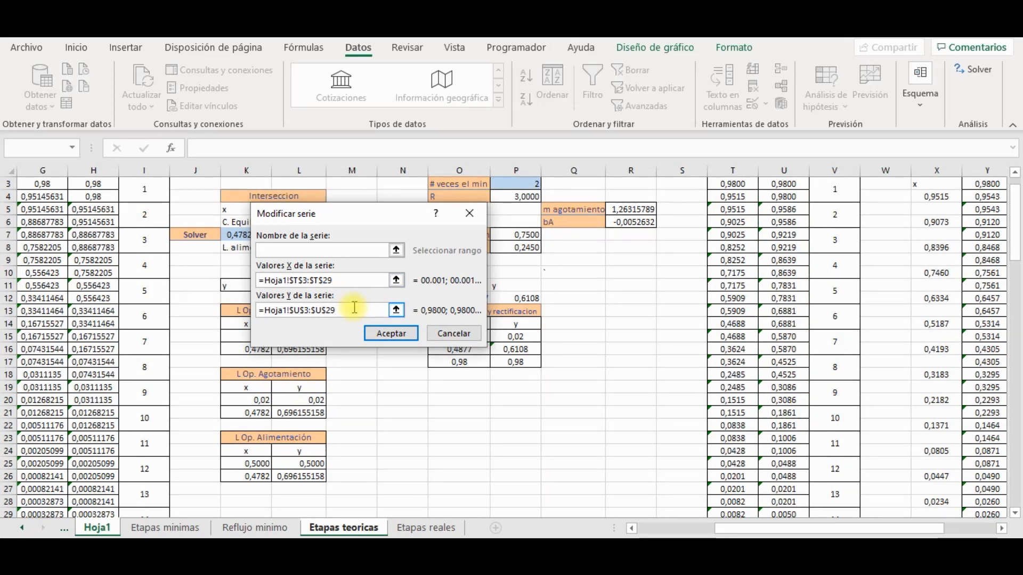
key(Return)
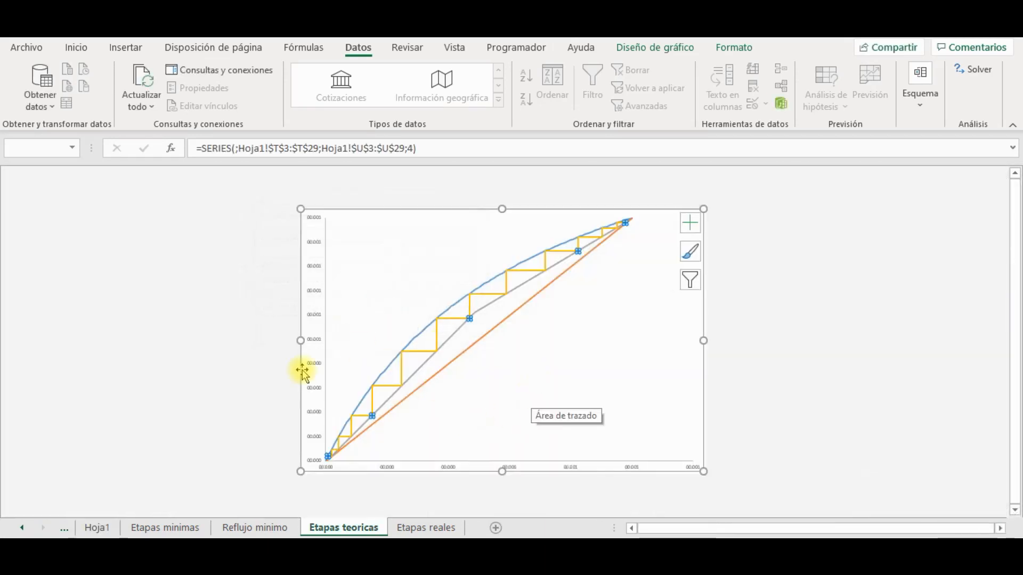
Examine the lowest steps near the origin of the Etapas teoricas chart up close, and return to the full chart
ctrl+scroll(421, 410, up, 5)
scroll(429, 396, down, 3)
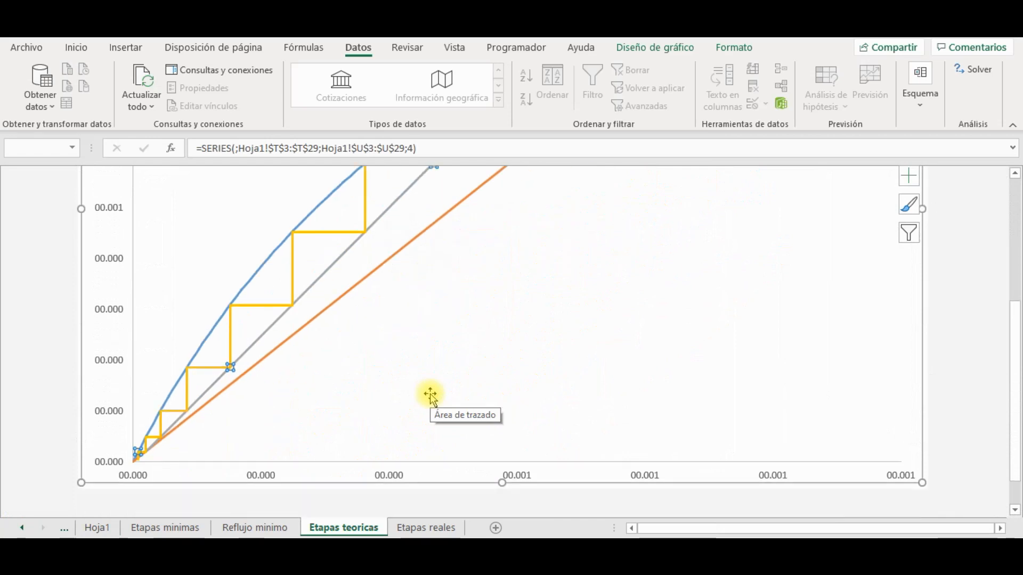
click(330, 359)
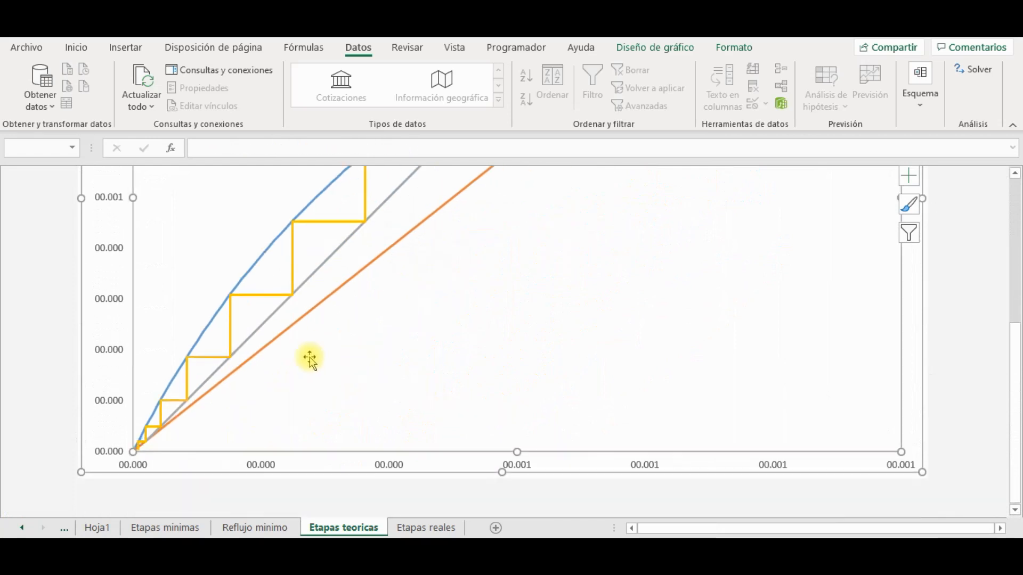
click(40, 320)
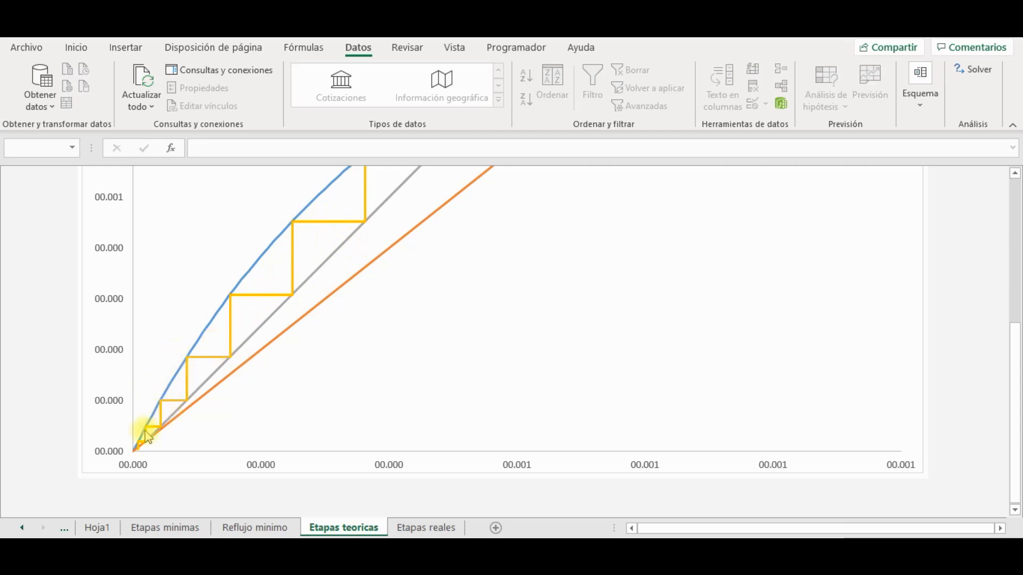
scroll(635, 314, up, 3)
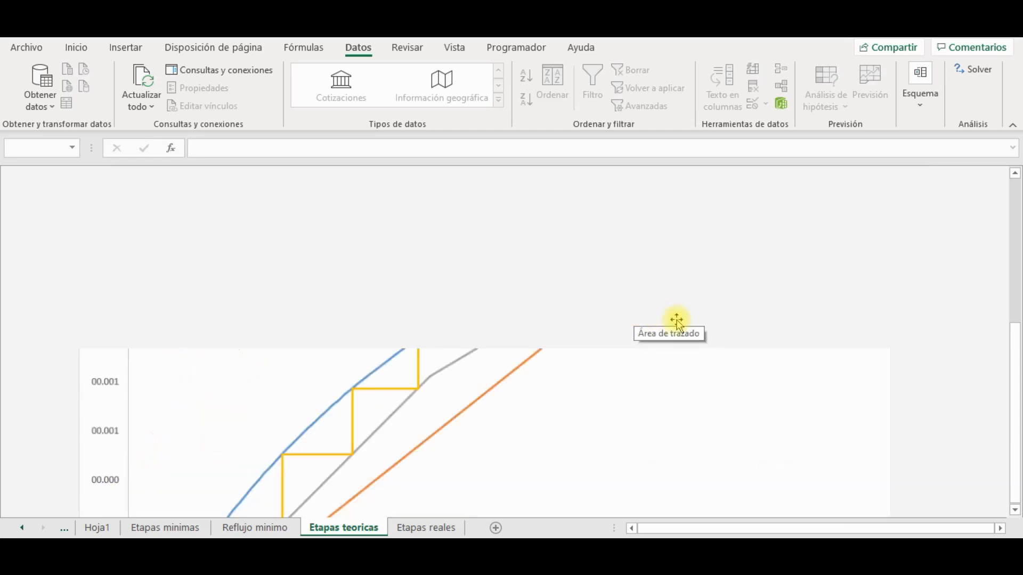
scroll(635, 314, down, 3)
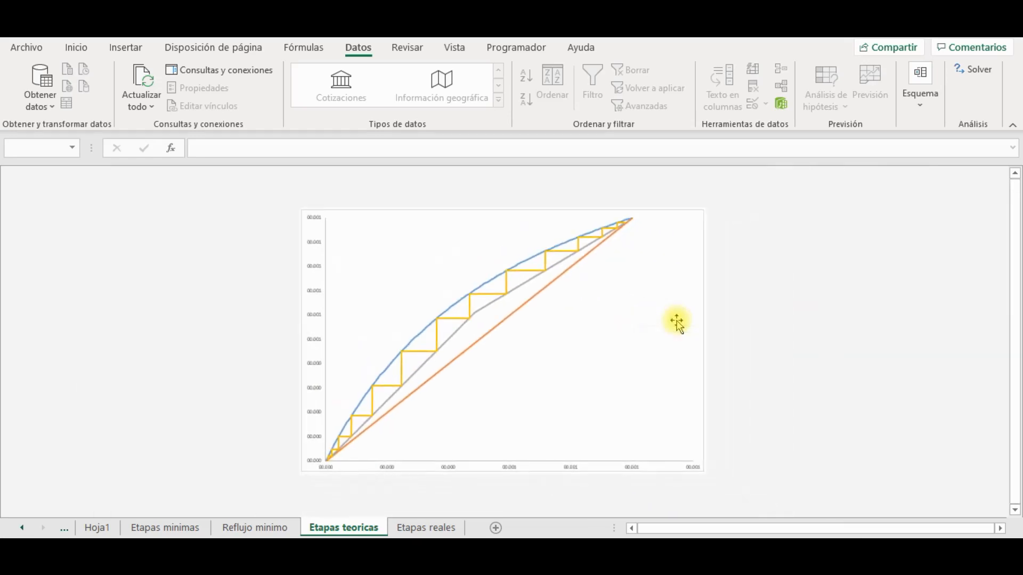
View the Etapas reales chart and check the efficiency value in X1 of Hoja1
click(416, 527)
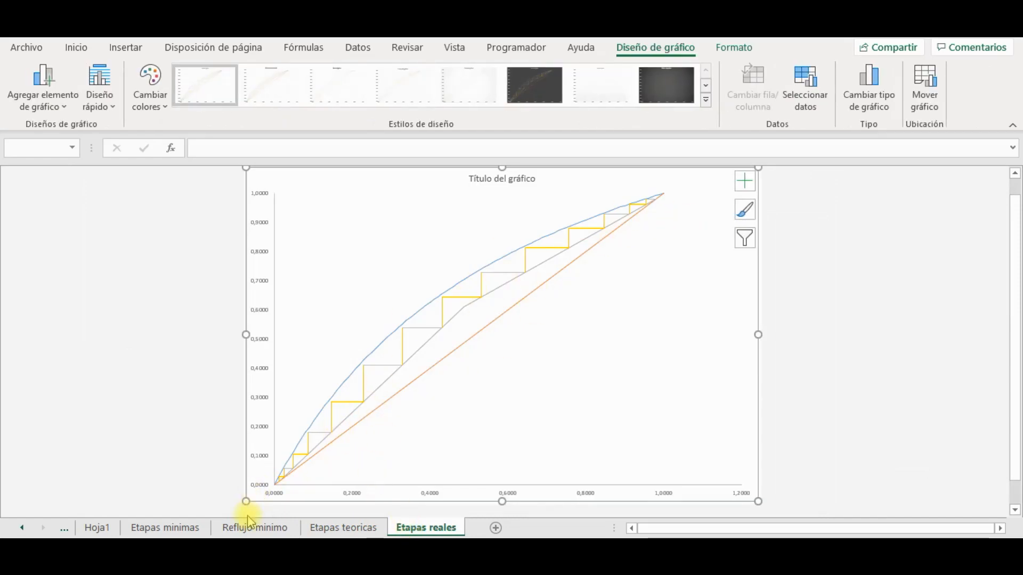
click(98, 528)
click(737, 188)
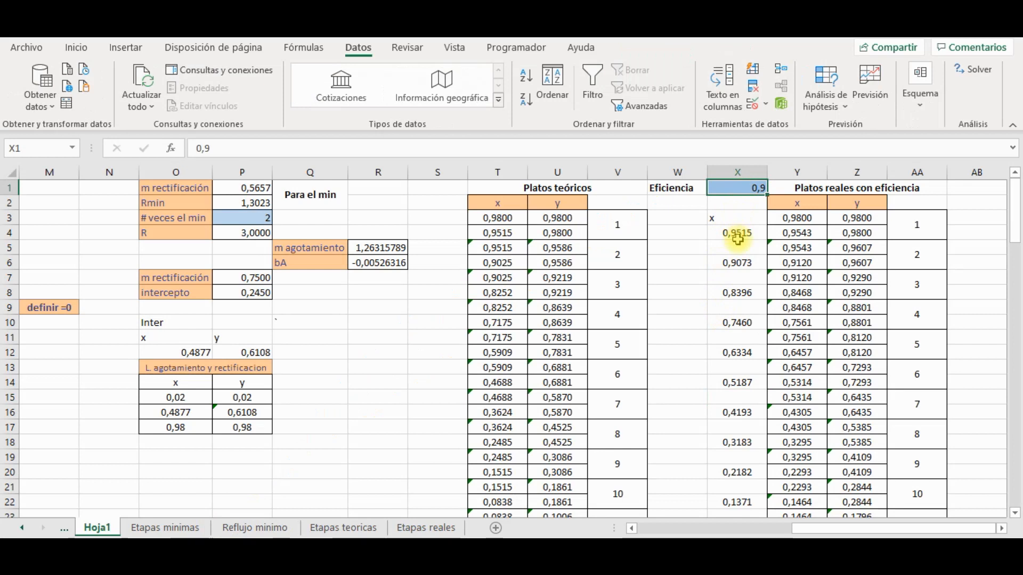
Inspect the x column formulas of the Platos reales con eficiencia table from Y5 down to Y27
click(809, 249)
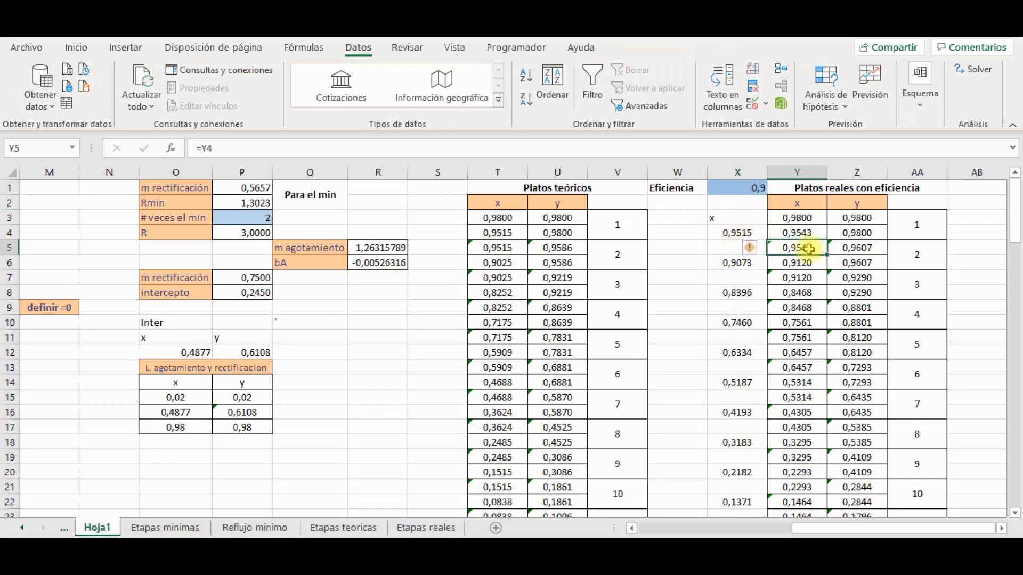
key(Down)
key(Down)
key(Down)
key(Down)
key(Down)
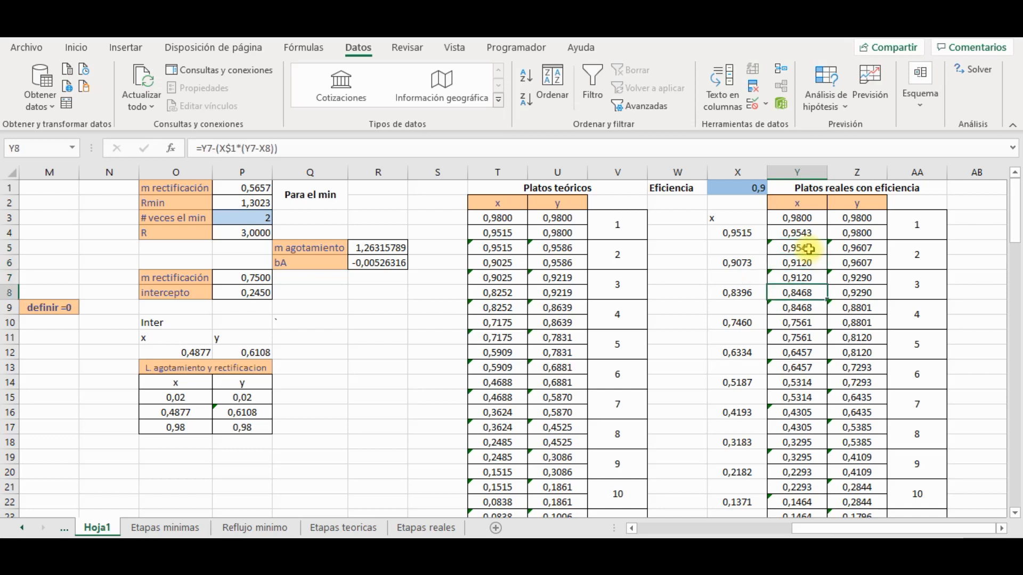
key(Down)
key(Down)
key(Down)
key(Down)
key(Down)
key(Down)
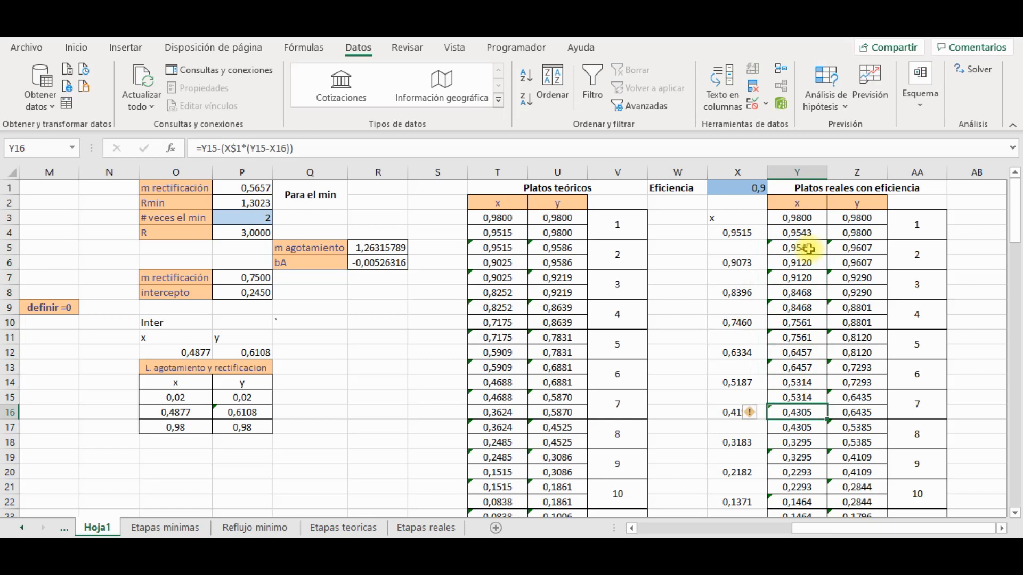
key(Down)
key(Down)
key(Down)
key(Down)
key(Down)
key(Down)
key(Down)
key(Down)
key(Down)
key(Down)
key(Down)
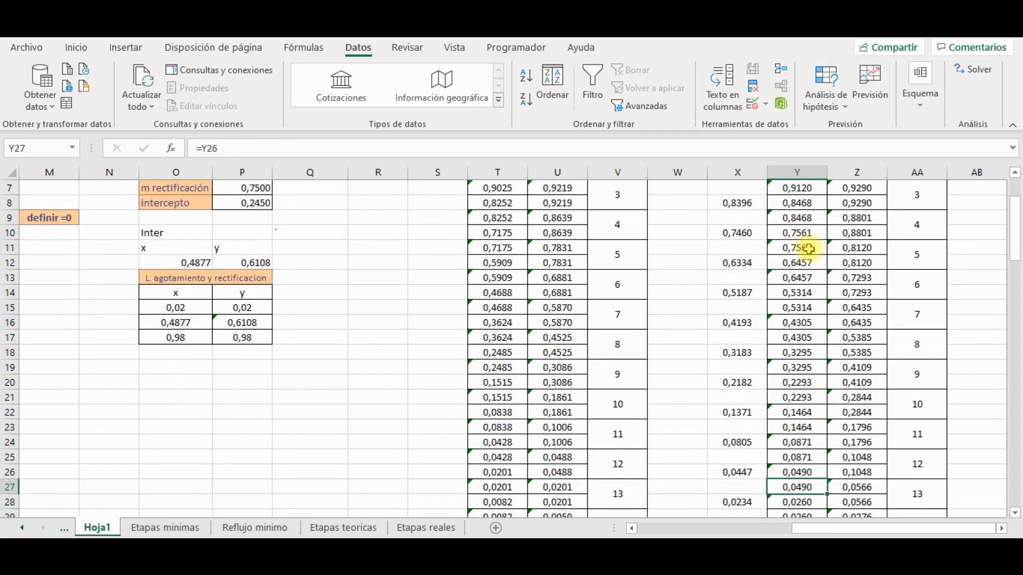
key(Up)
key(Up)
key(Up)
key(Up)
key(Up)
key(Up)
key(Up)
key(Up)
key(Up)
key(Up)
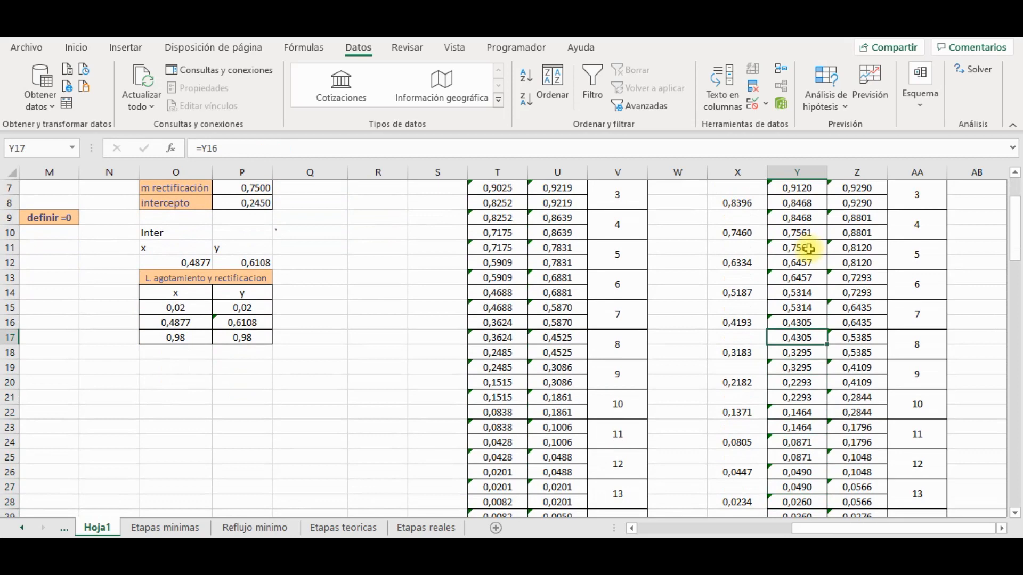
Check the x and y values in Y29:Z29 of the real stages table and their stage number in AA29
scroll(826, 275, down, 3)
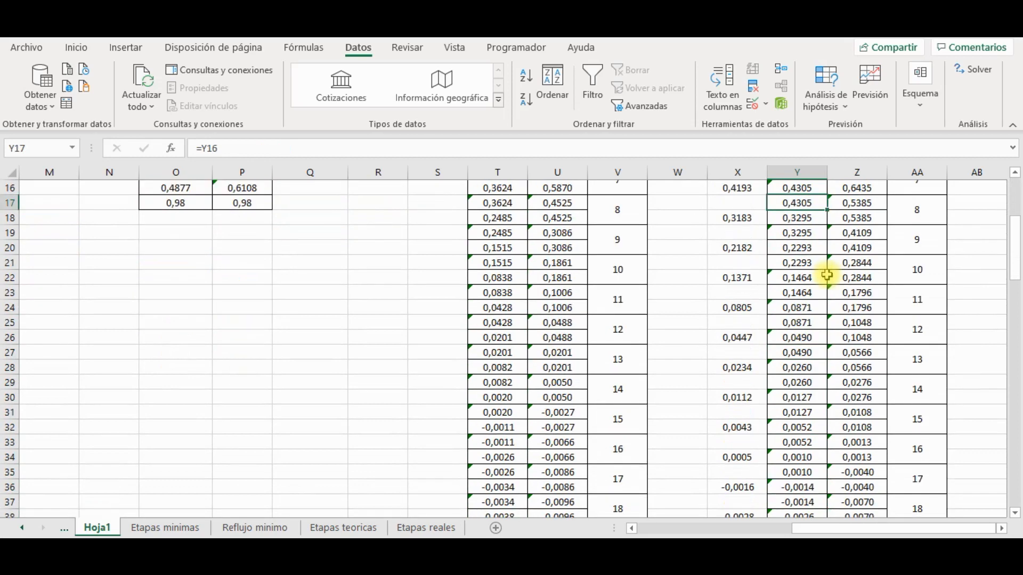
scroll(826, 276, down, 2)
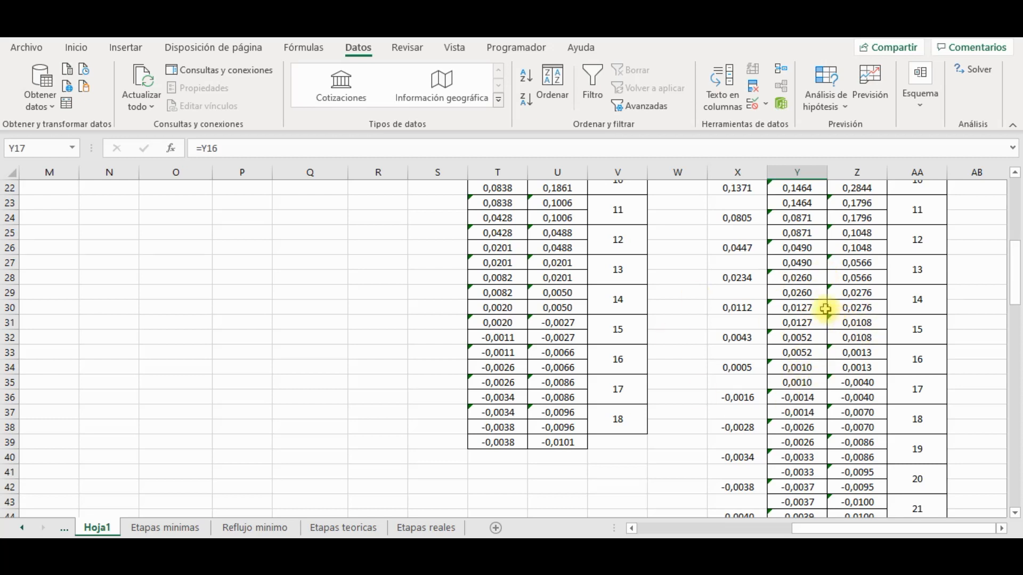
click(802, 293)
click(852, 293)
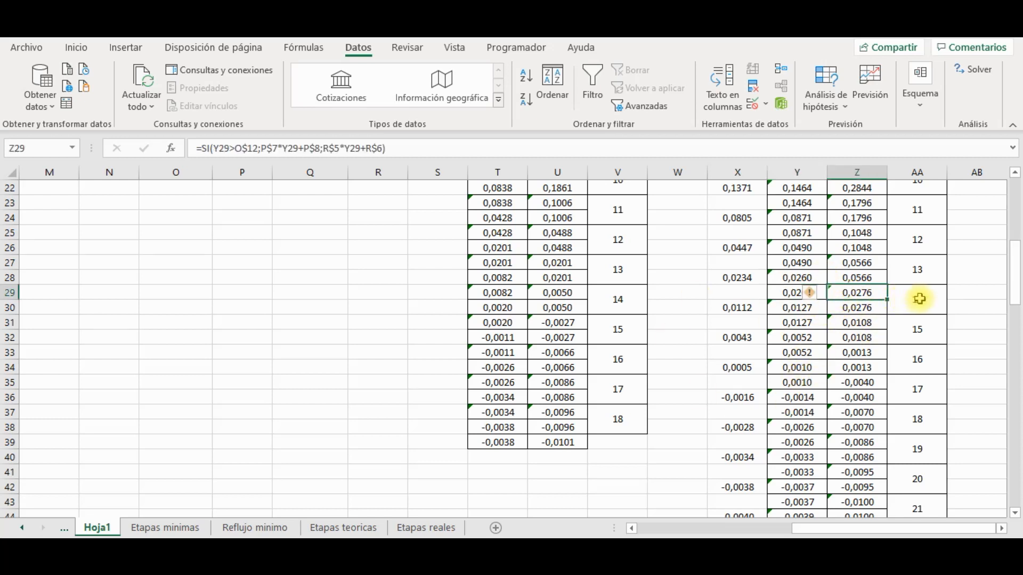
click(905, 301)
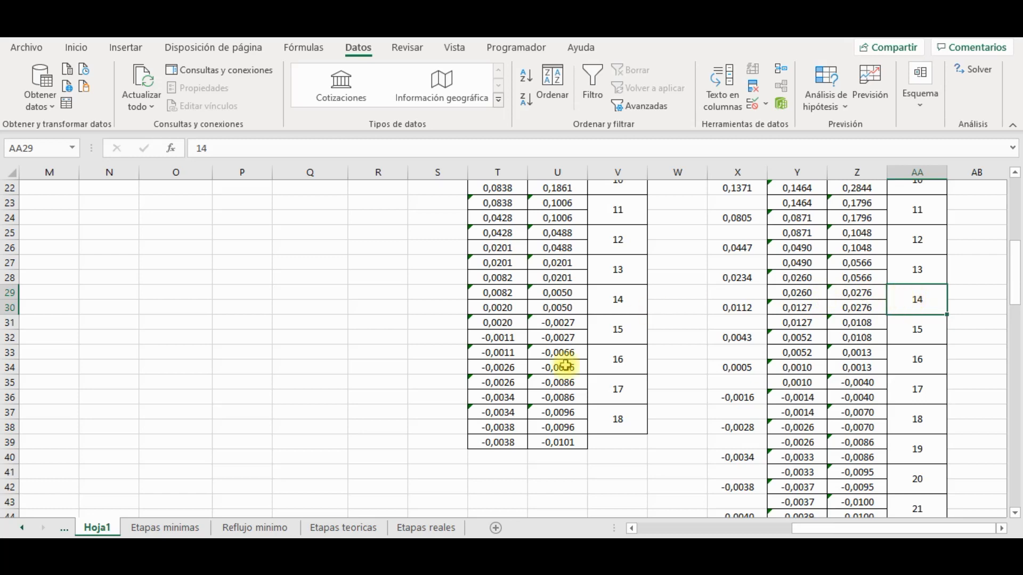
Examine the stepped line on the Etapas reales chart, including its lowest steps near the origin, and select the Series4 line
click(421, 528)
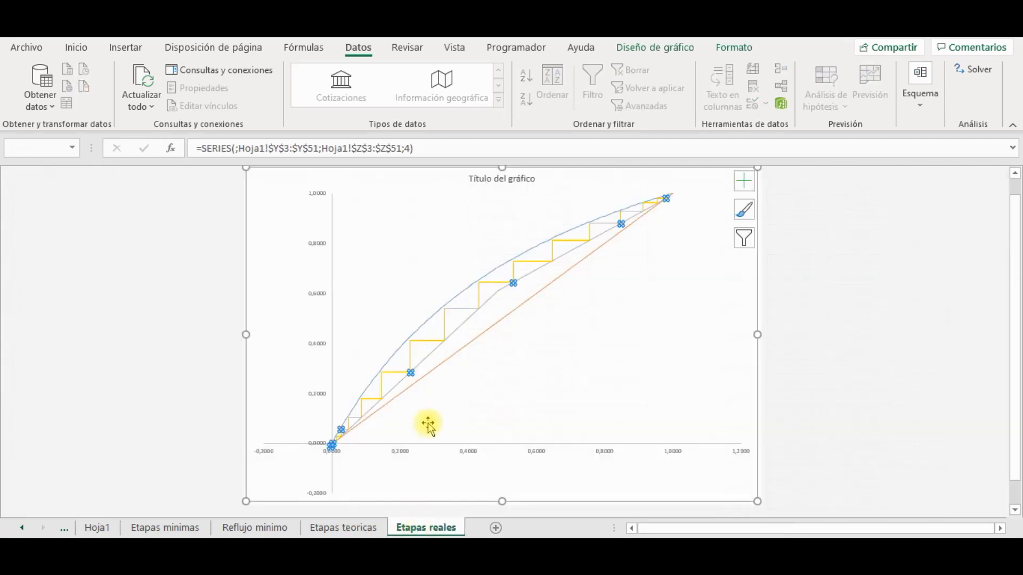
scroll(388, 410, up, 3)
scroll(387, 417, down, 8)
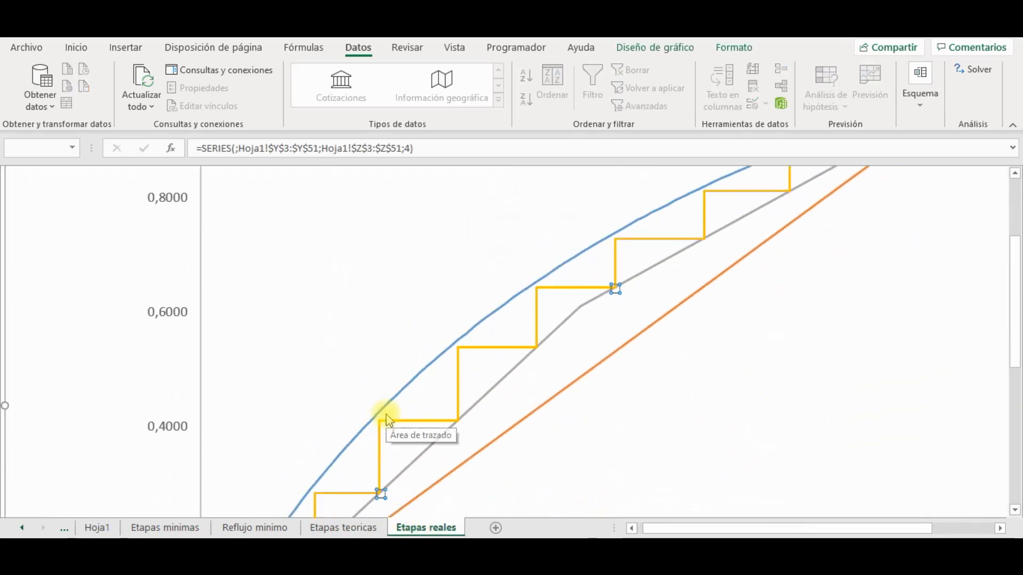
click(270, 423)
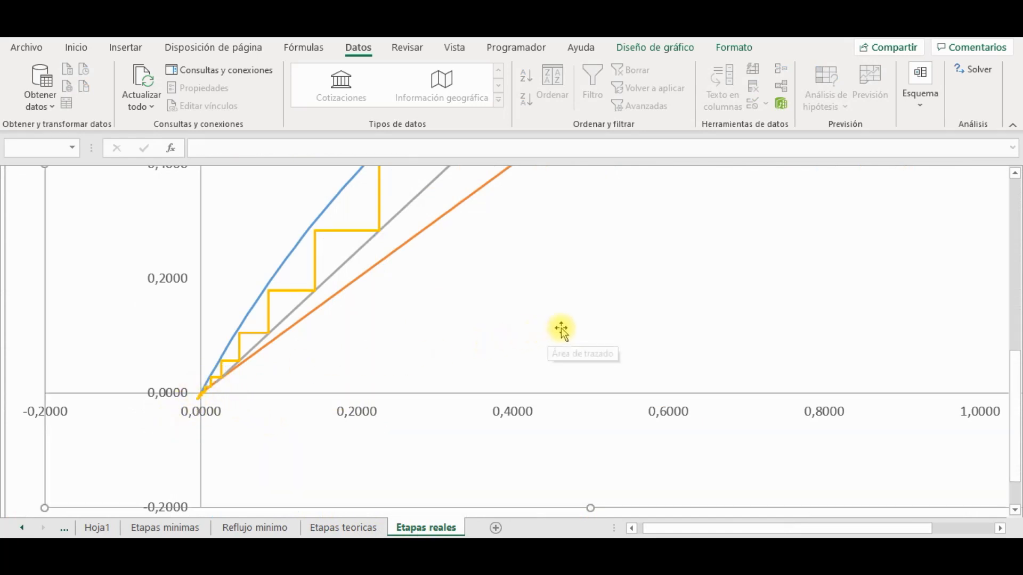
scroll(559, 331, down, 1)
scroll(559, 331, down, 3)
scroll(563, 329, down, 1)
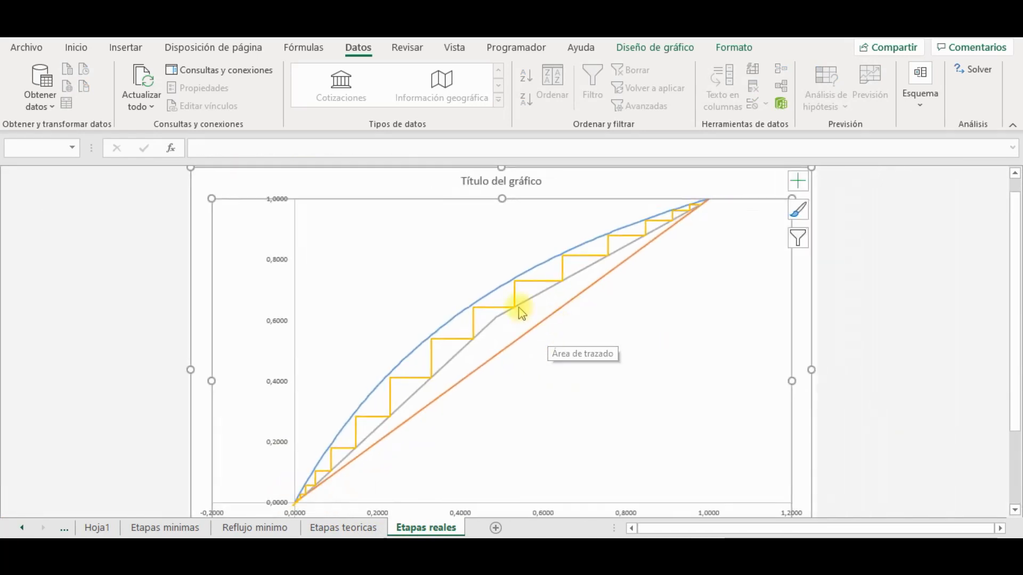
click(531, 286)
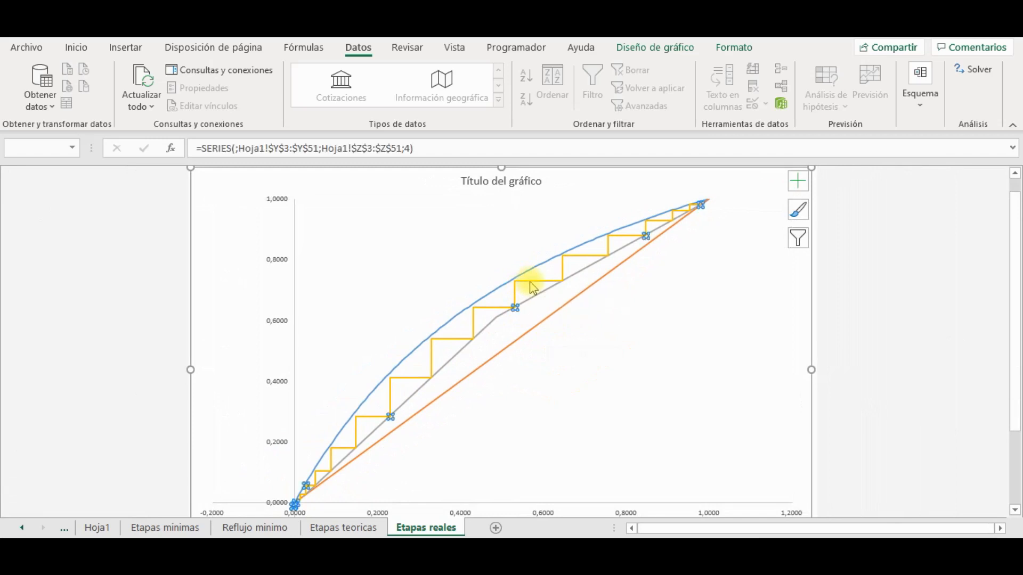
click(531, 286)
double_click(531, 286)
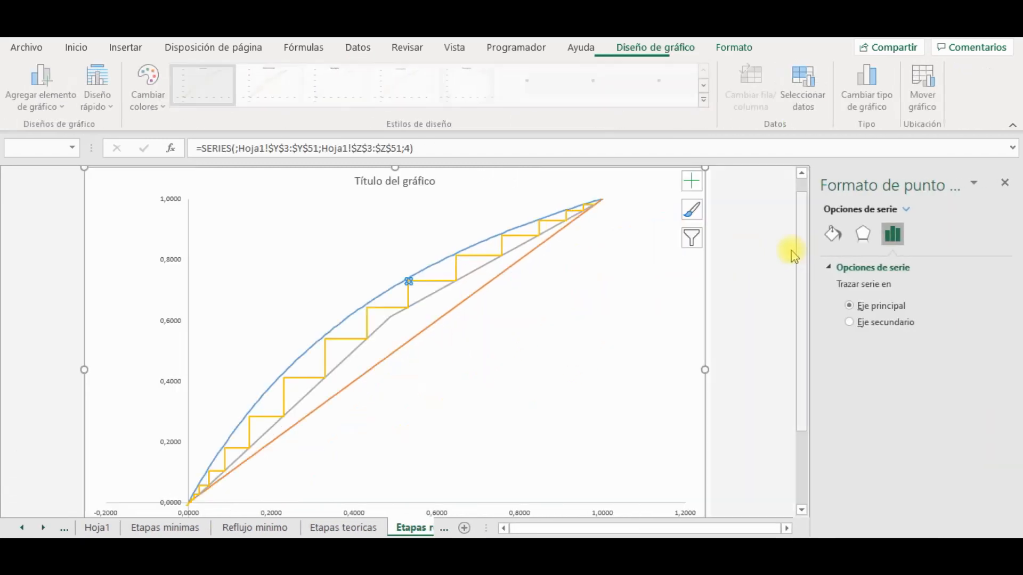
click(691, 240)
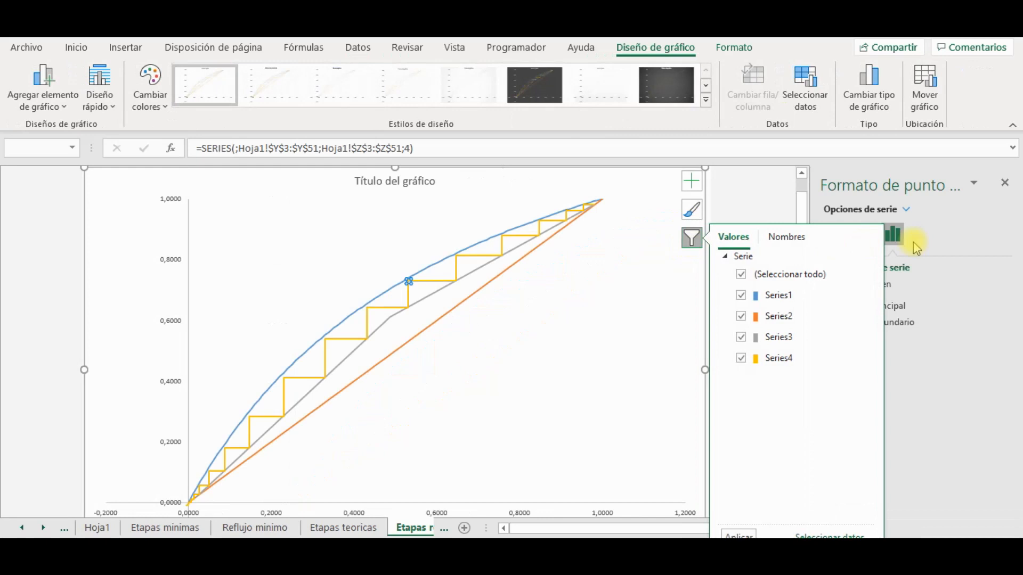
click(1005, 182)
click(1005, 182)
Set the Series4 X values to =Hoja1!$Y$3:$Y$30 and its Y values to =Hoja1!$Z$3:$Z$30
click(797, 238)
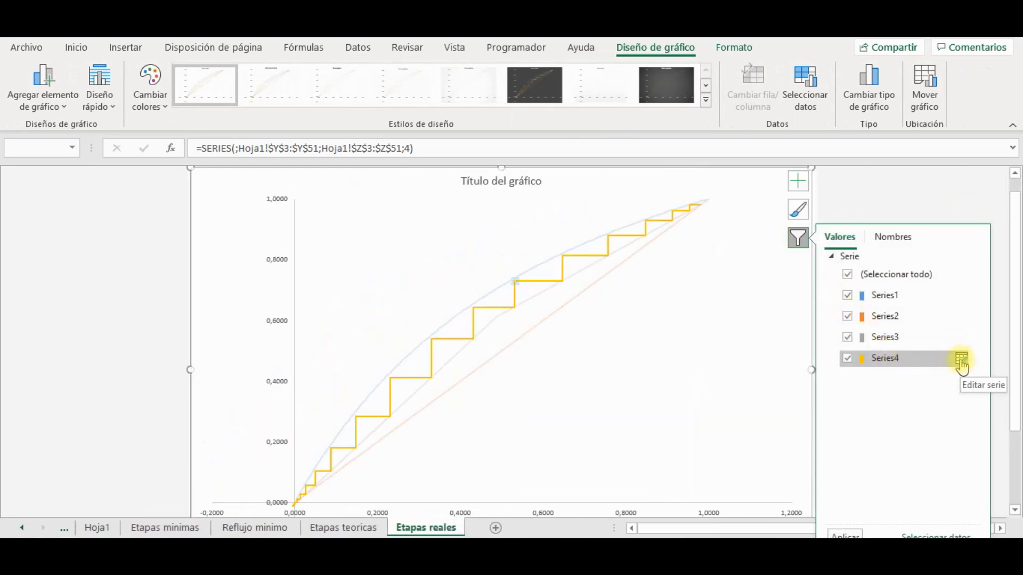
click(960, 361)
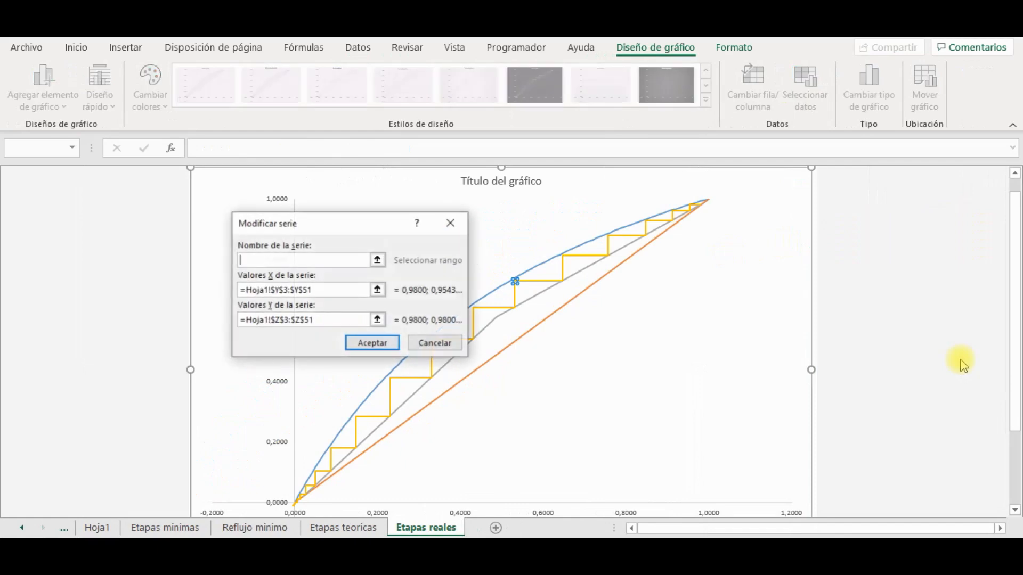
click(345, 290)
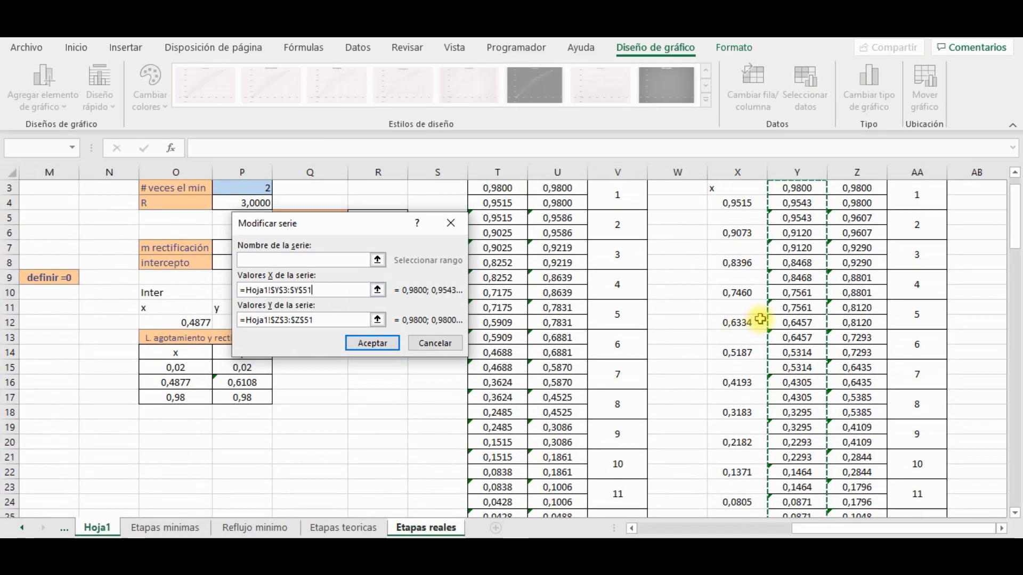
scroll(759, 315, down, 4)
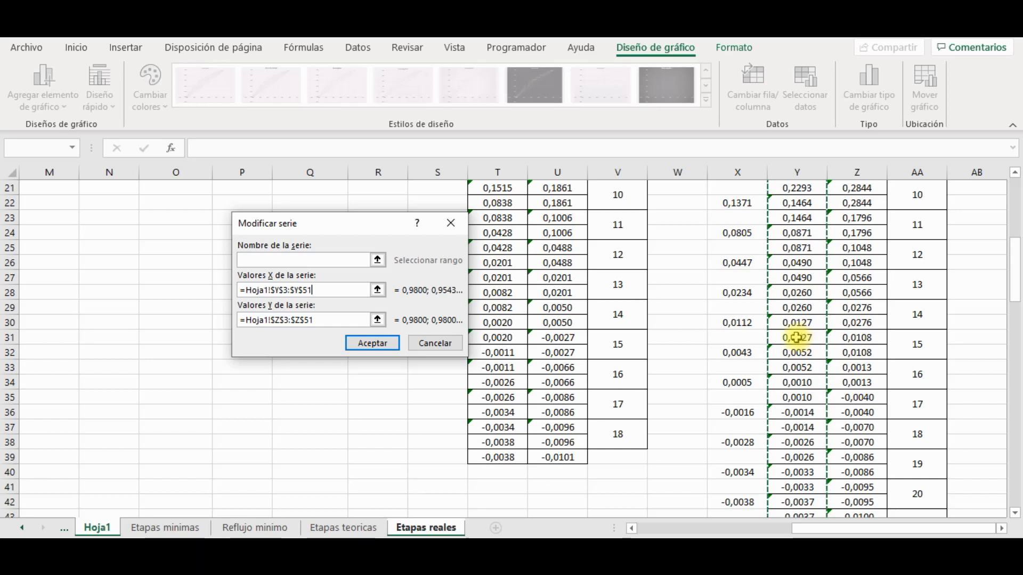
click(328, 289)
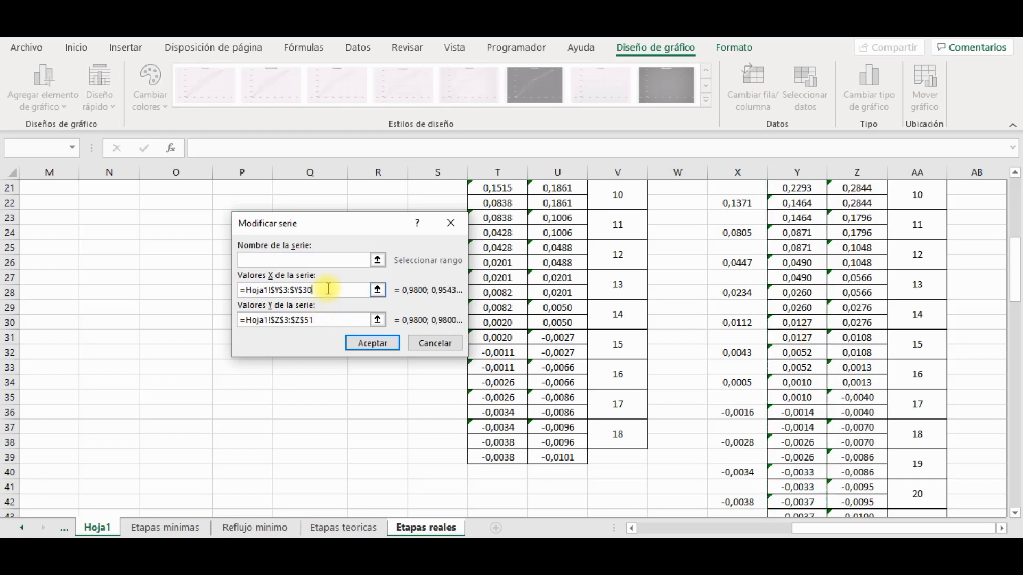
click(330, 321)
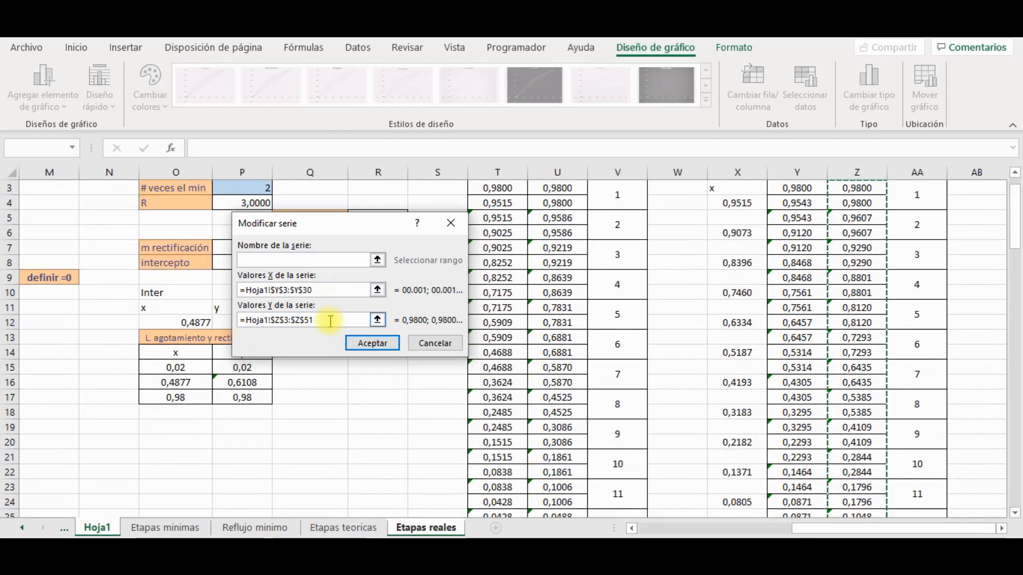
key(BackSpace)
key(BackSpace)
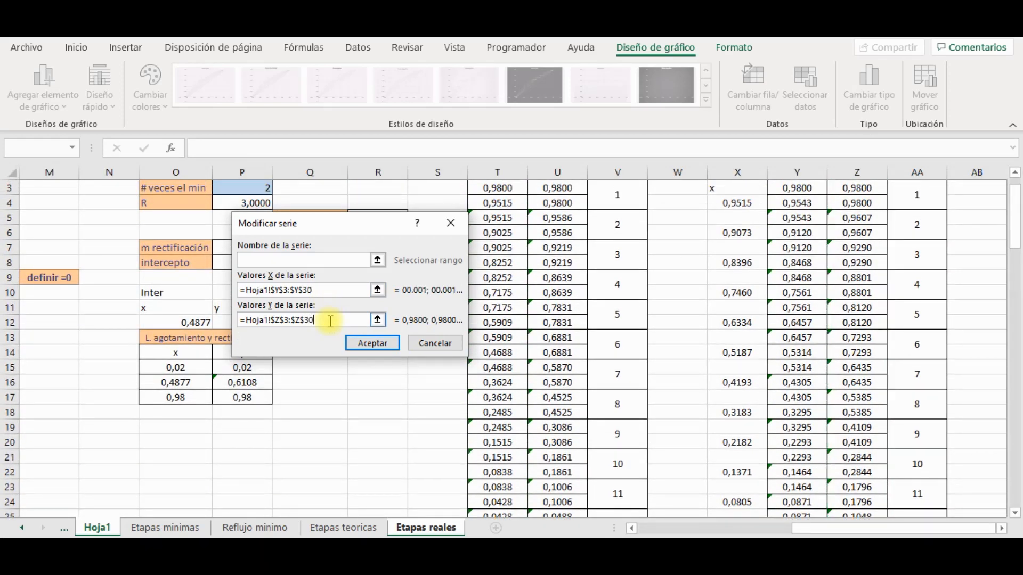
text(30)
click(371, 343)
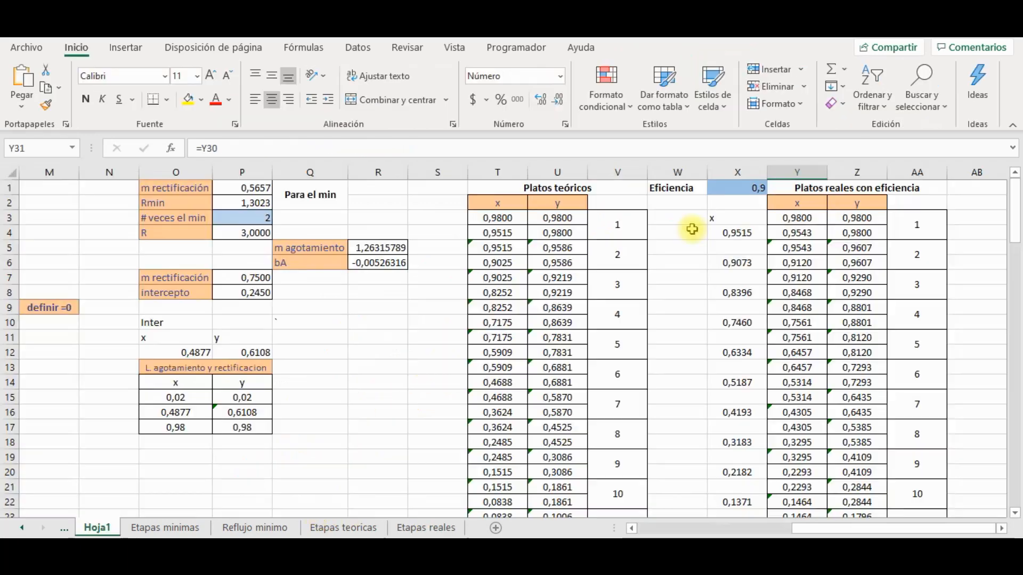
Check the efficiency value in X1 and the formulas of the first real stage in Y4 and X4
click(736, 188)
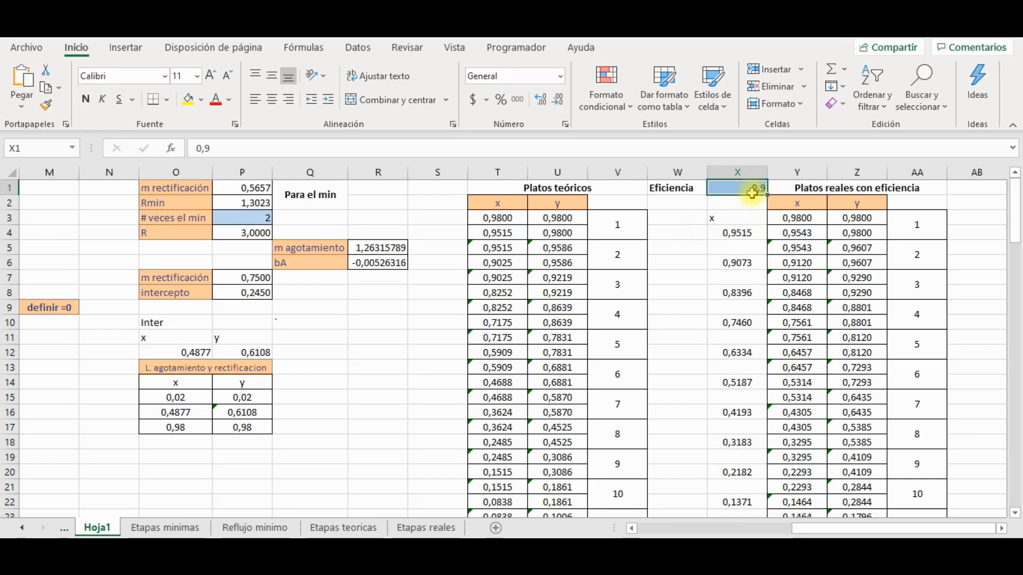
click(793, 233)
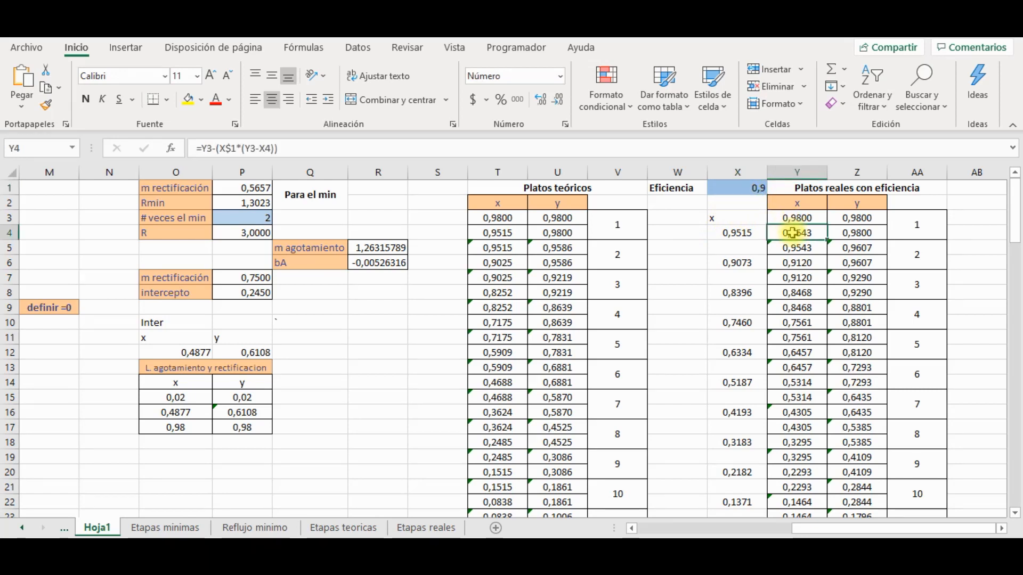
key(Right)
key(Left)
key(Left)
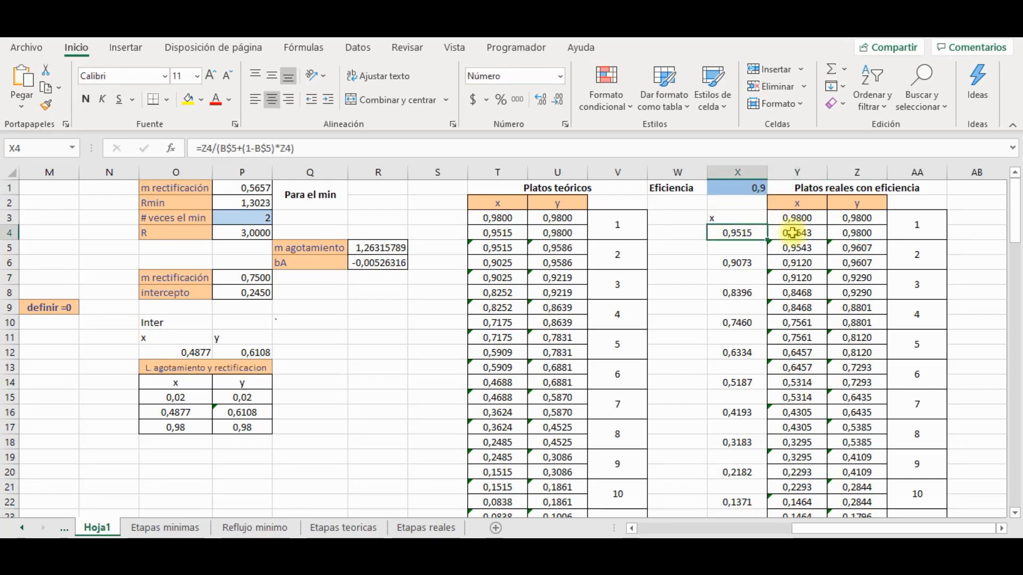
Inspect the x column formulas of the Platos reales con eficiencia table from Y5 down to Y12
key(Down)
key(Right)
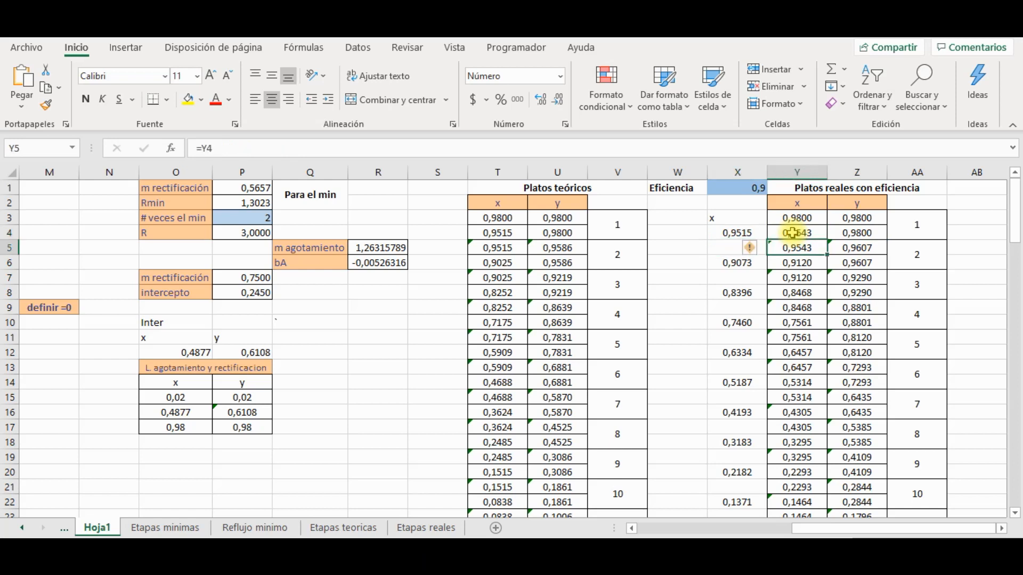
key(Down)
key(Down)
key(Down)
key(Down)
key(Down)
key(Down)
key(Down)
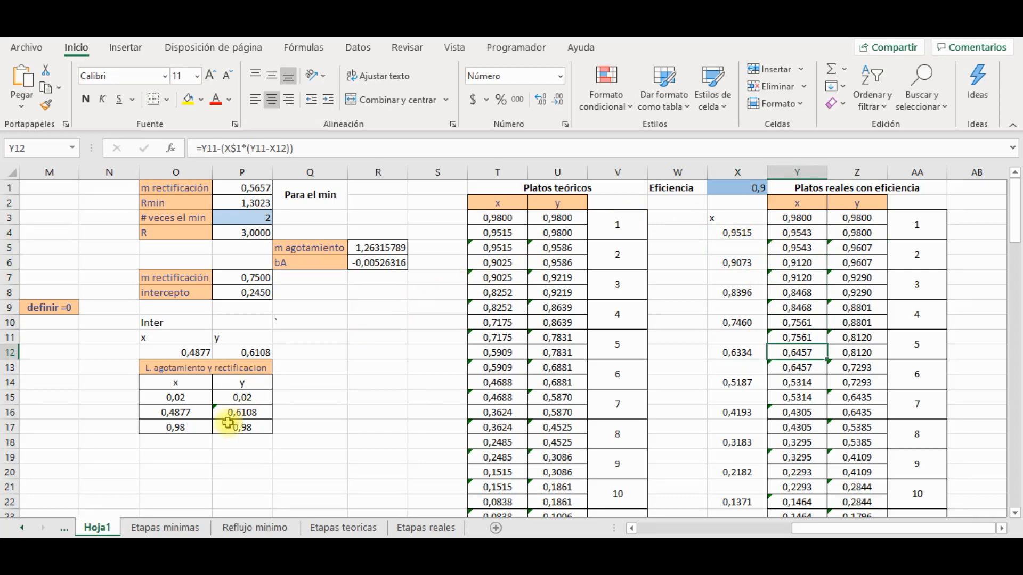
Compare the lower operating line point in P15 with the real stage values in row 29 and the stage number in AA29
click(256, 397)
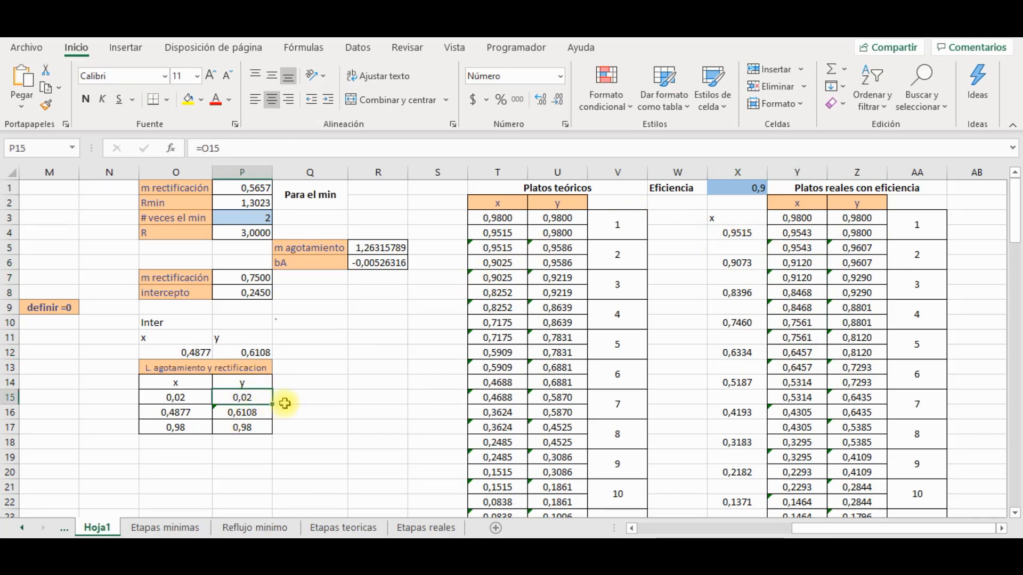
scroll(847, 293, down, 10)
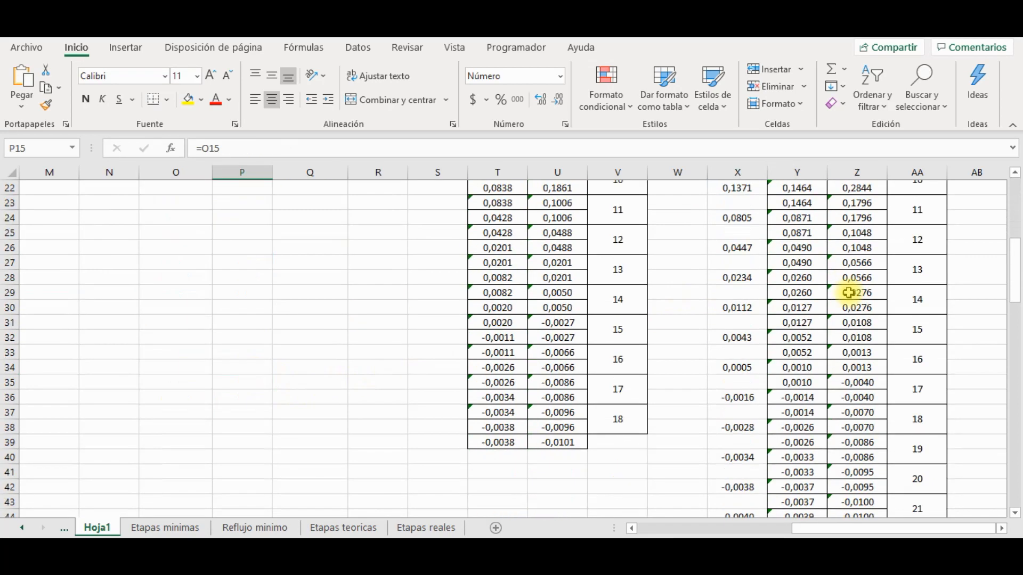
scroll(843, 294, up, 2)
scroll(843, 293, up, 1)
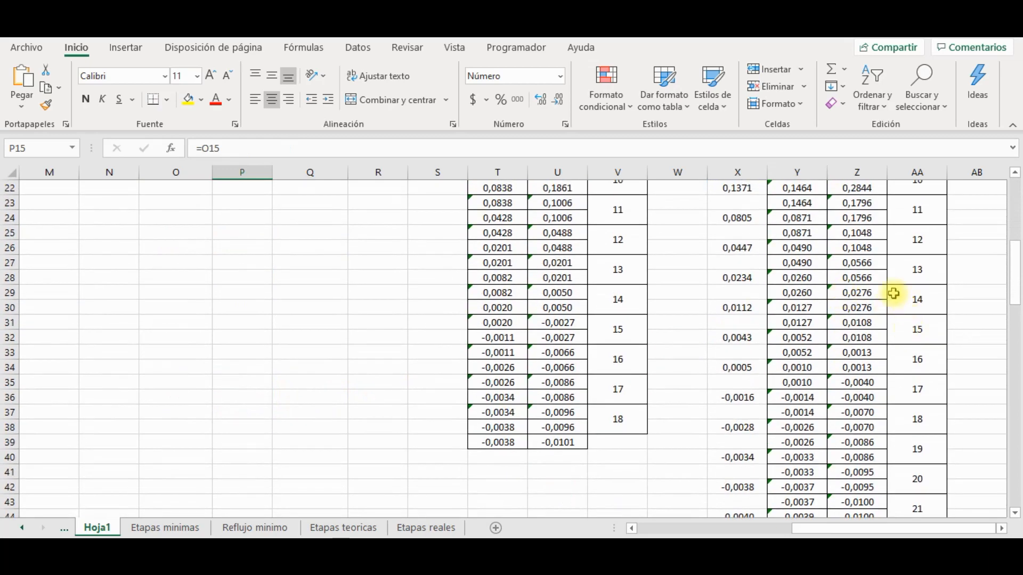
click(806, 293)
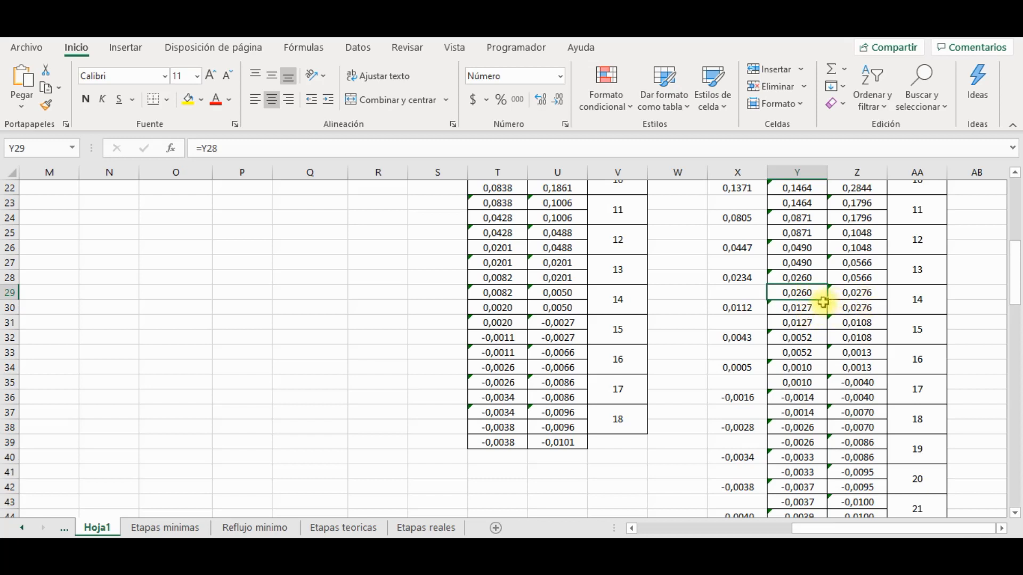
click(913, 294)
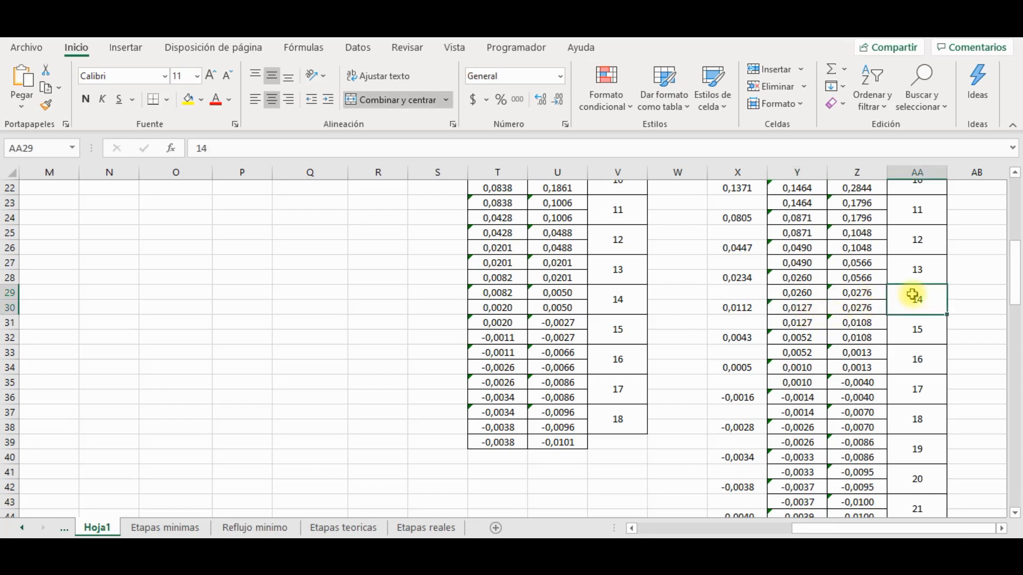
Examine the shortened stepped line on the Etapas reales chart from its lowest steps up to the upper end
click(434, 529)
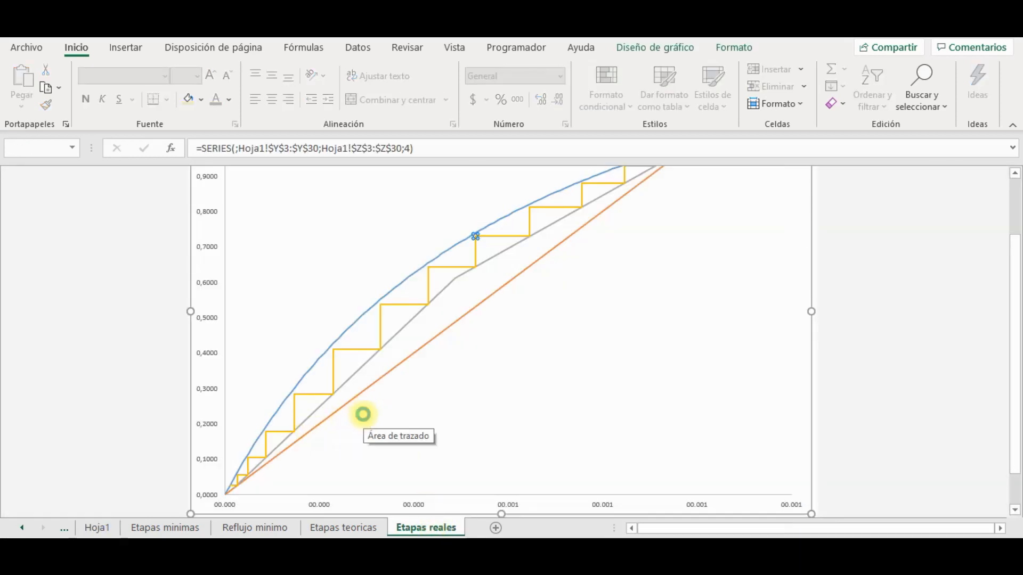
scroll(363, 416, up, 4)
scroll(364, 416, down, 3)
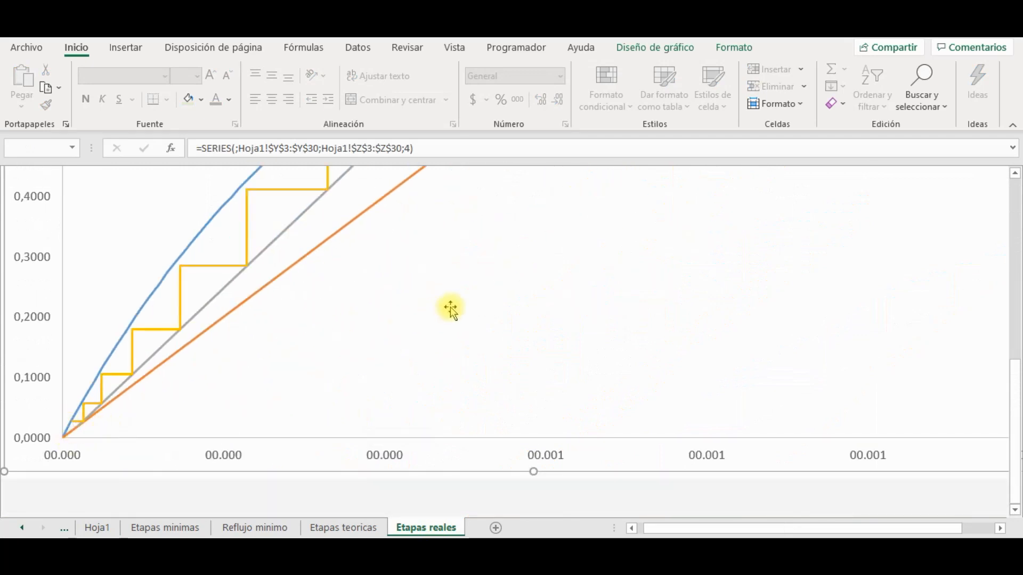
scroll(517, 298, up, 1)
scroll(528, 305, up, 3)
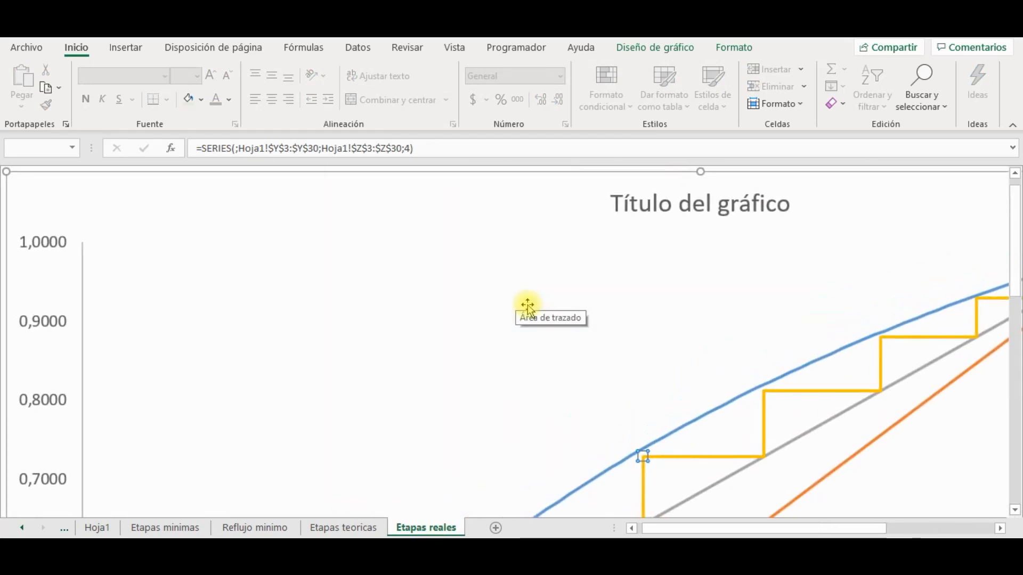
scroll(527, 309, down, 4)
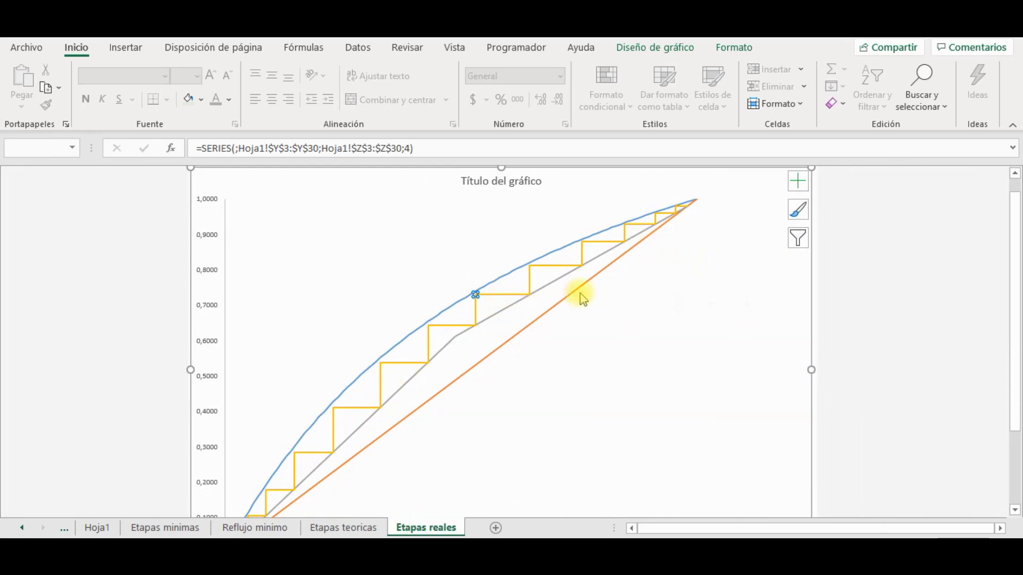
Extend Series4 of the Etapas reales chart to X values =Hoja1!$Y$3:$Y$31 and Y values =Hoja1!$Z$3:$Z$31, and review the stepped line
click(799, 240)
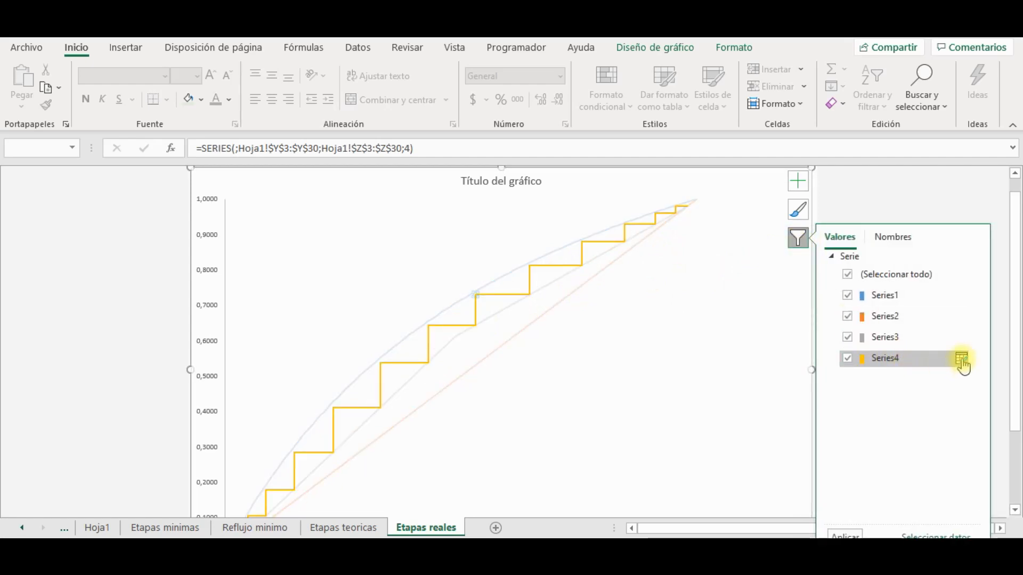
click(961, 360)
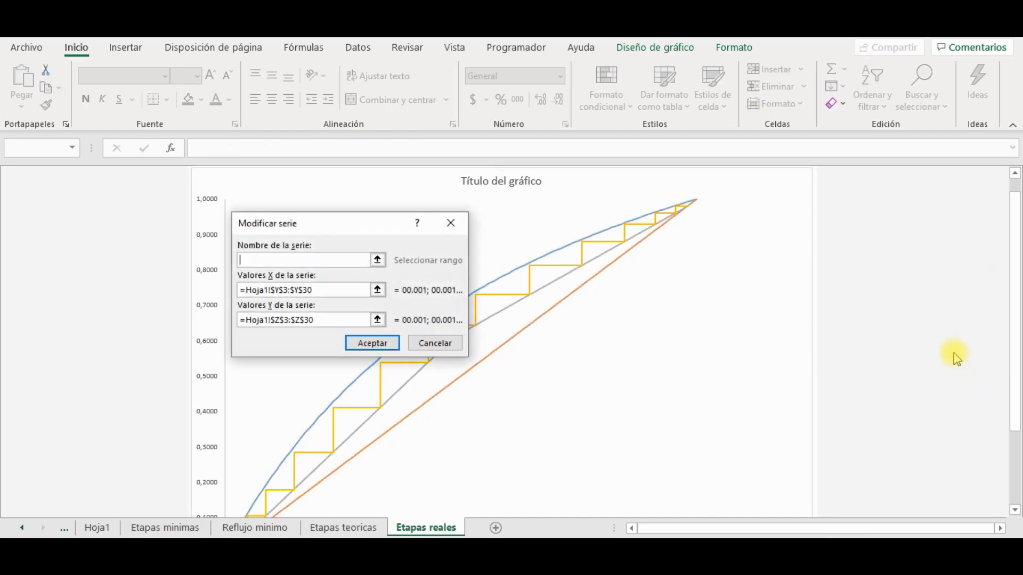
click(343, 291)
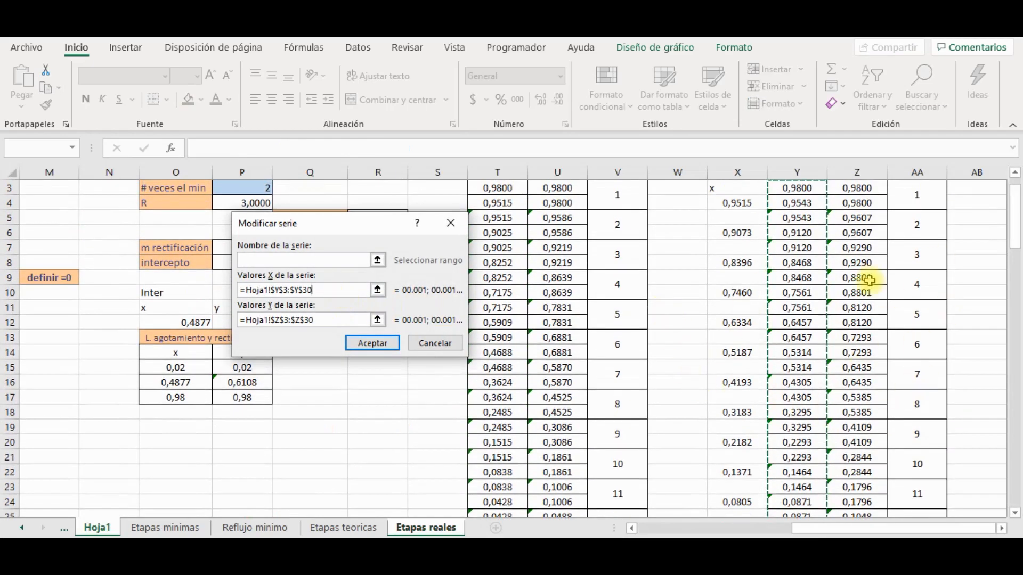
scroll(691, 323, down, 8)
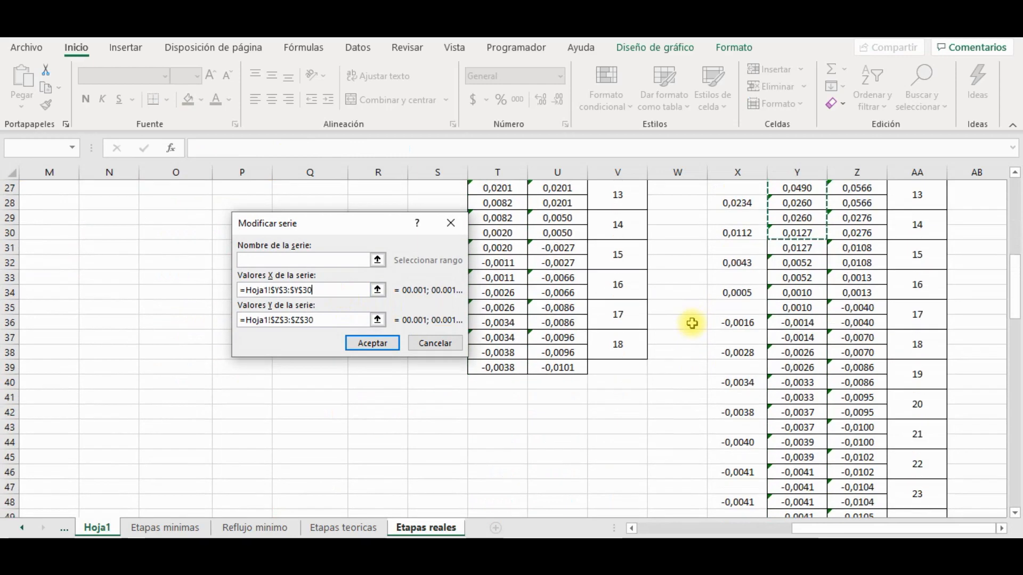
scroll(693, 322, down, 1)
scroll(695, 322, up, 3)
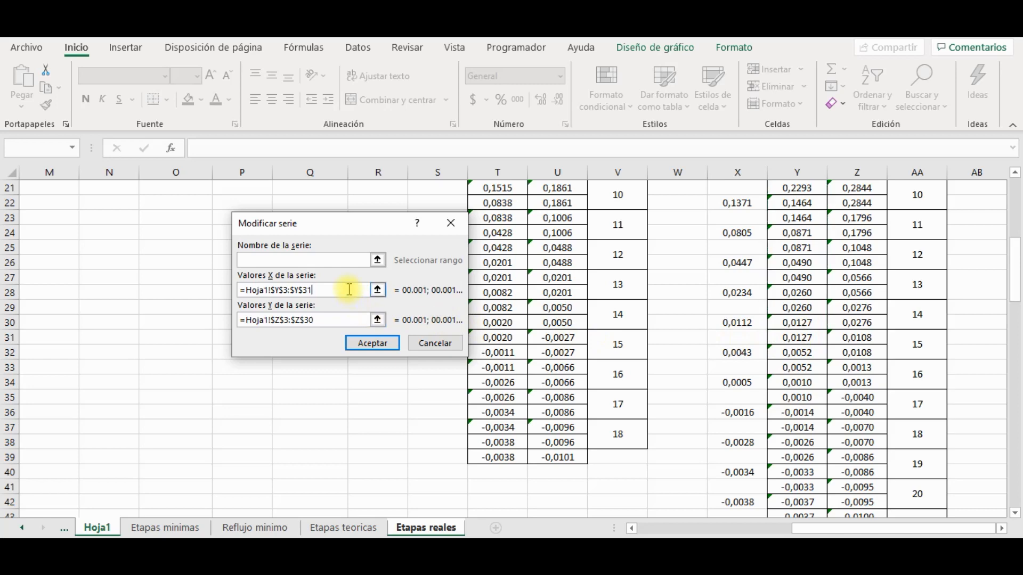
click(341, 320)
key(BackSpace)
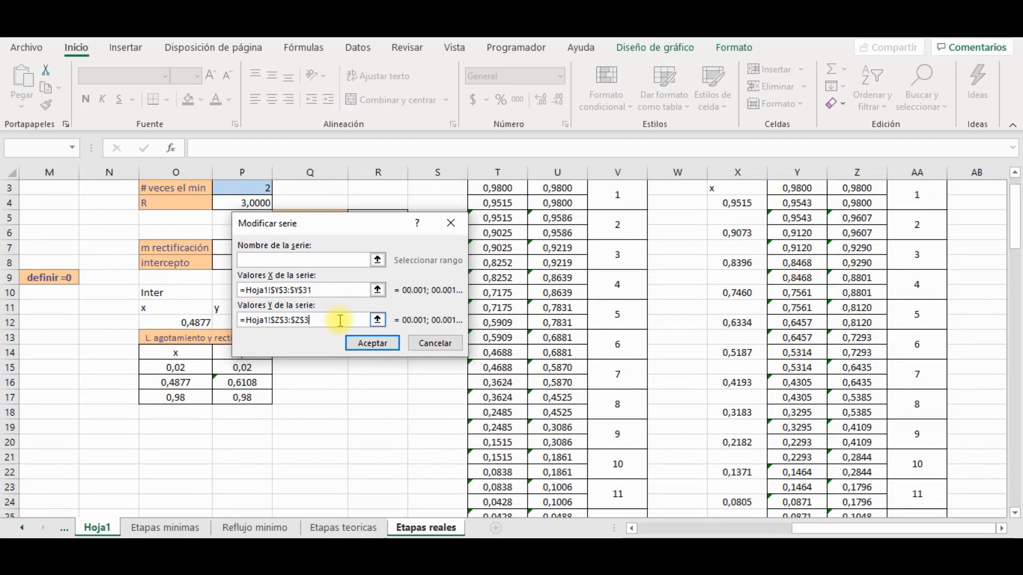
key(Return)
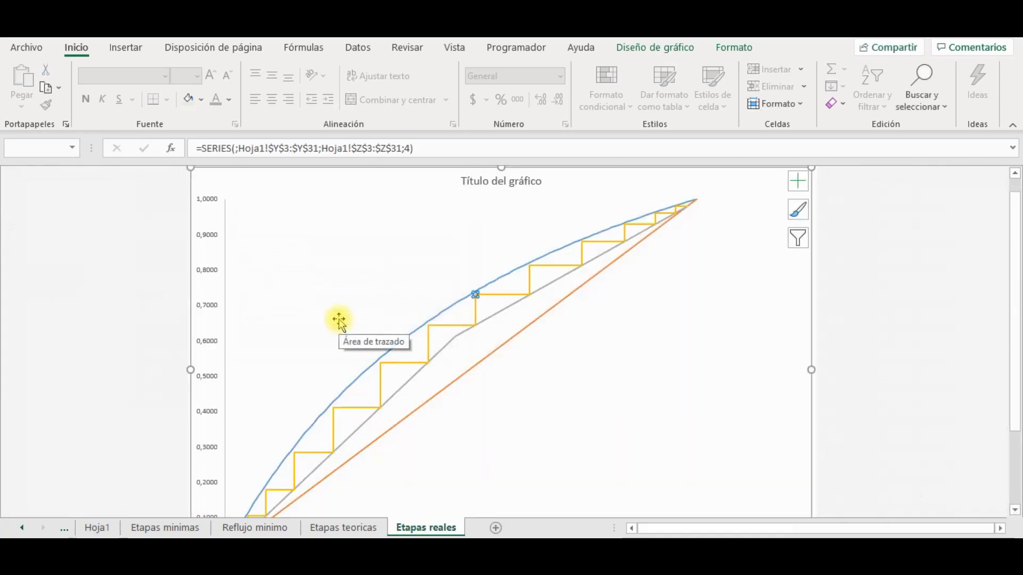
scroll(262, 383, up, 3)
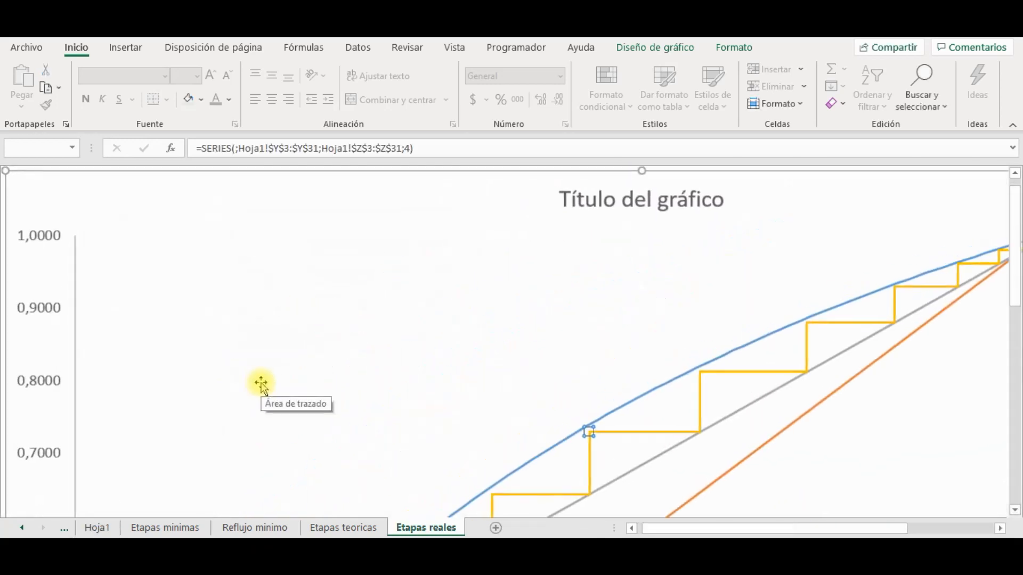
scroll(262, 383, down, 4)
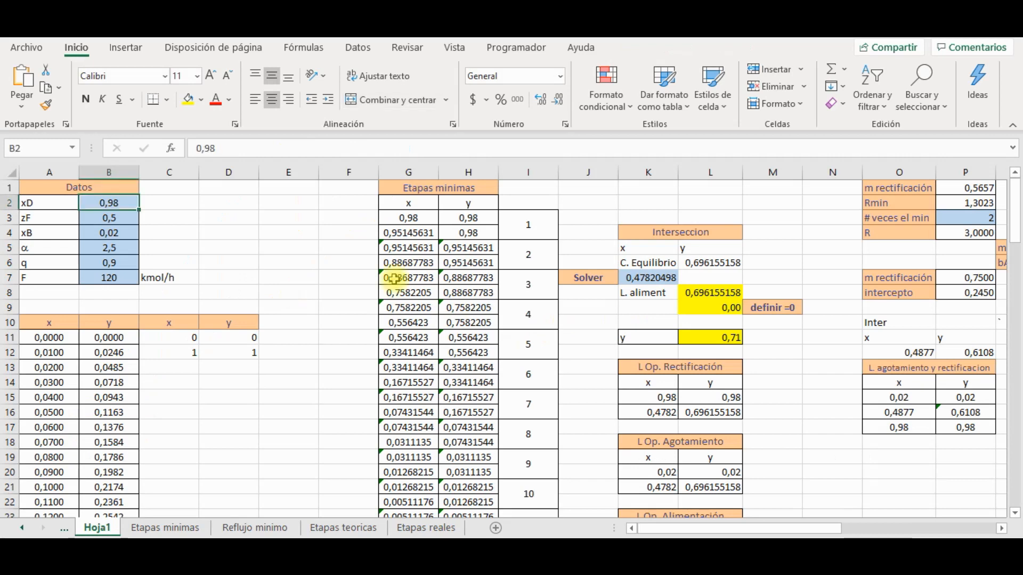
Set the compositions in the Datos table to xD 0,8, zF 0,6 and xB 0,01
text(0,)
key(Return)
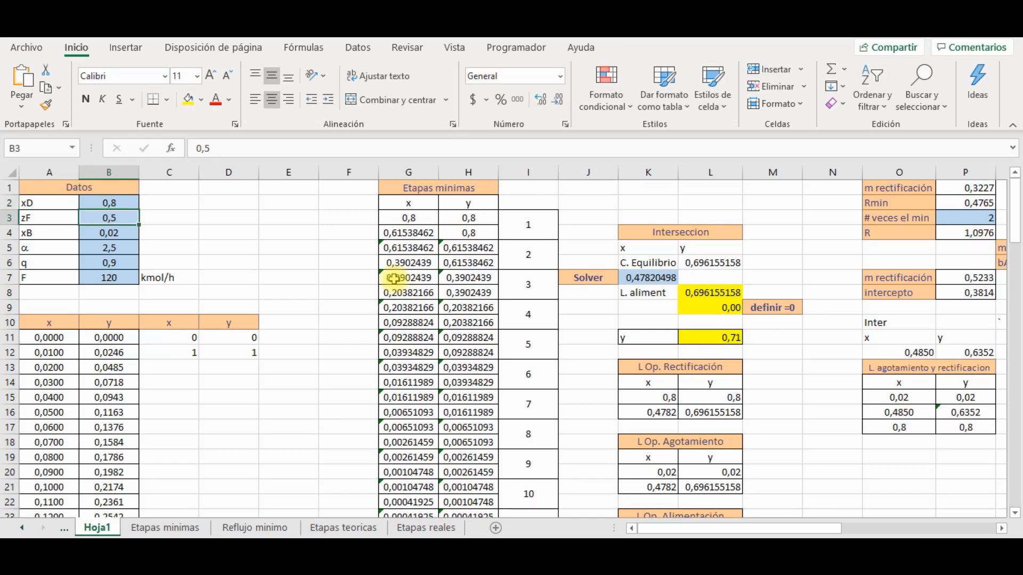
text(0,6)
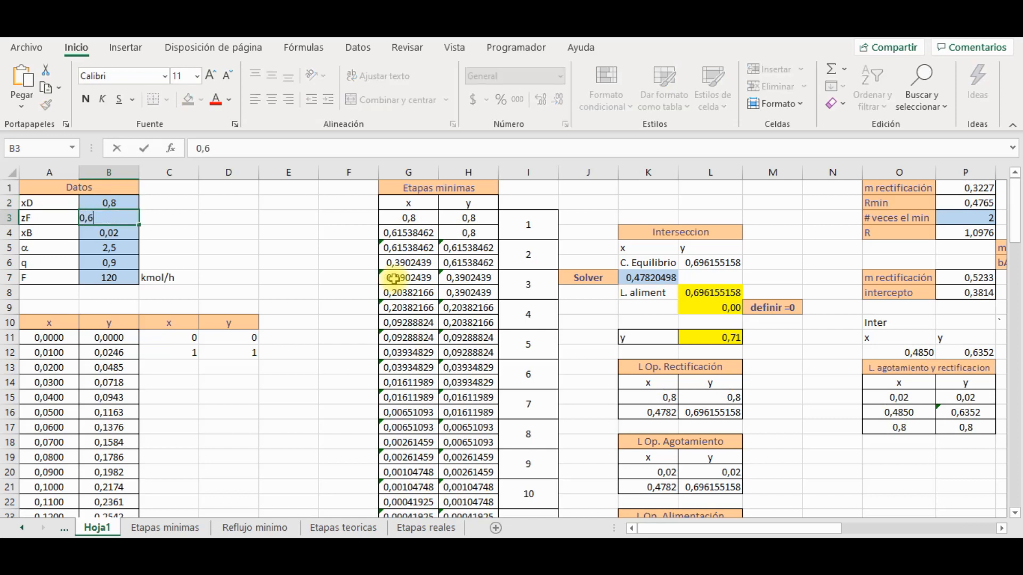
key(Return)
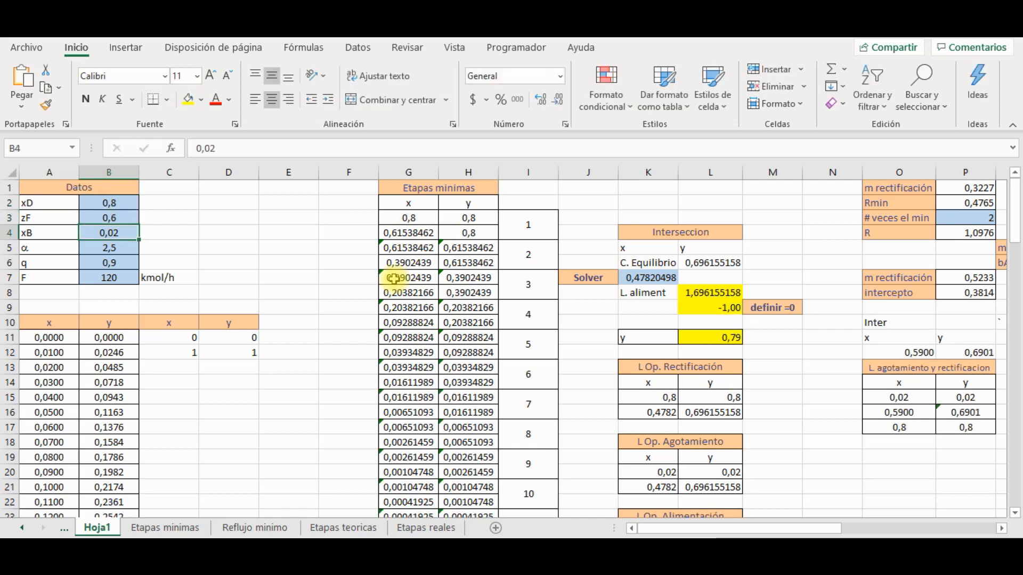
text(0,)
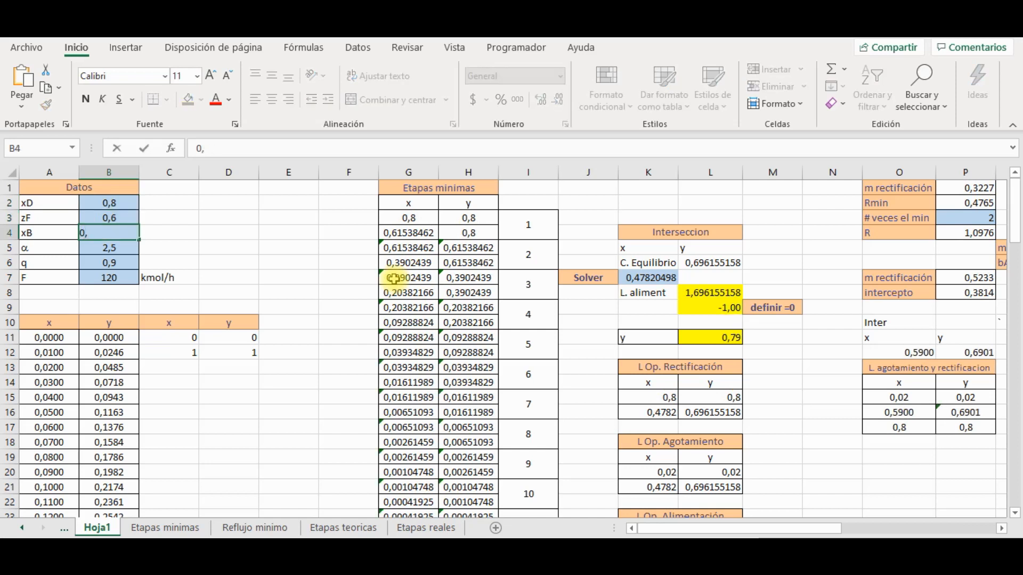
key(Return)
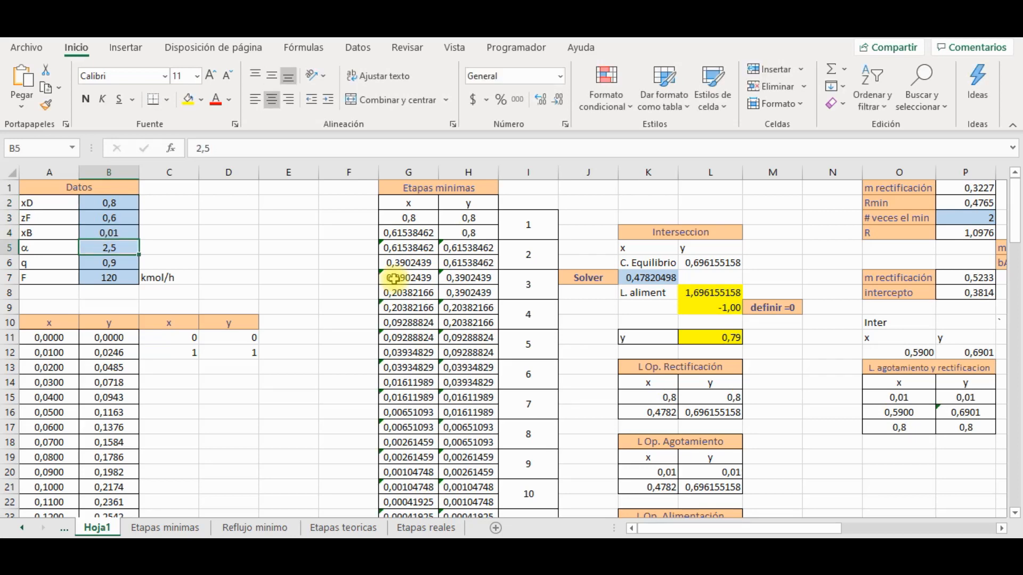
Set the relative volatility α to 3 and the feed condition q to 0,5 in the Datos table
text(3)
key(Return)
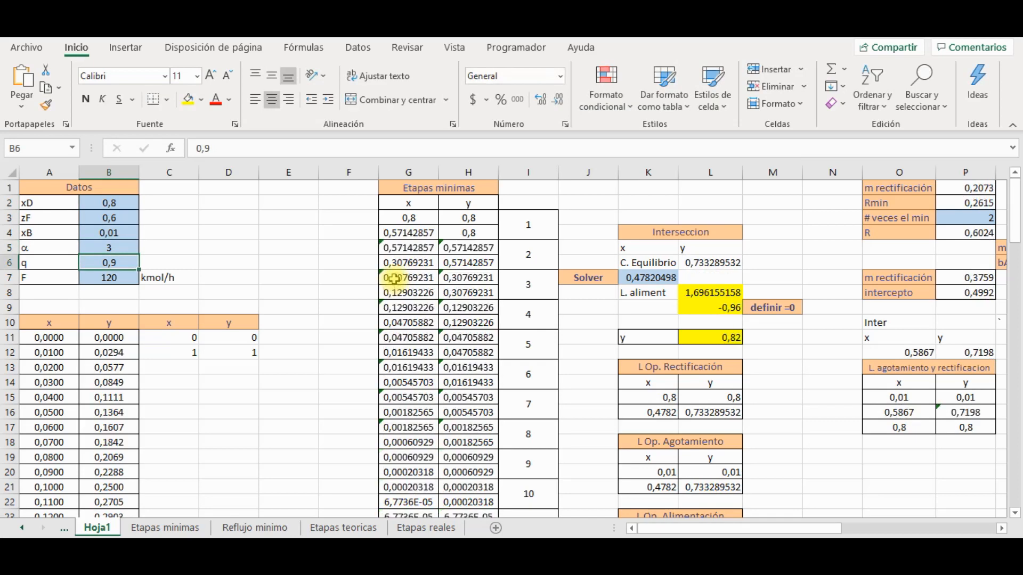
text(0)
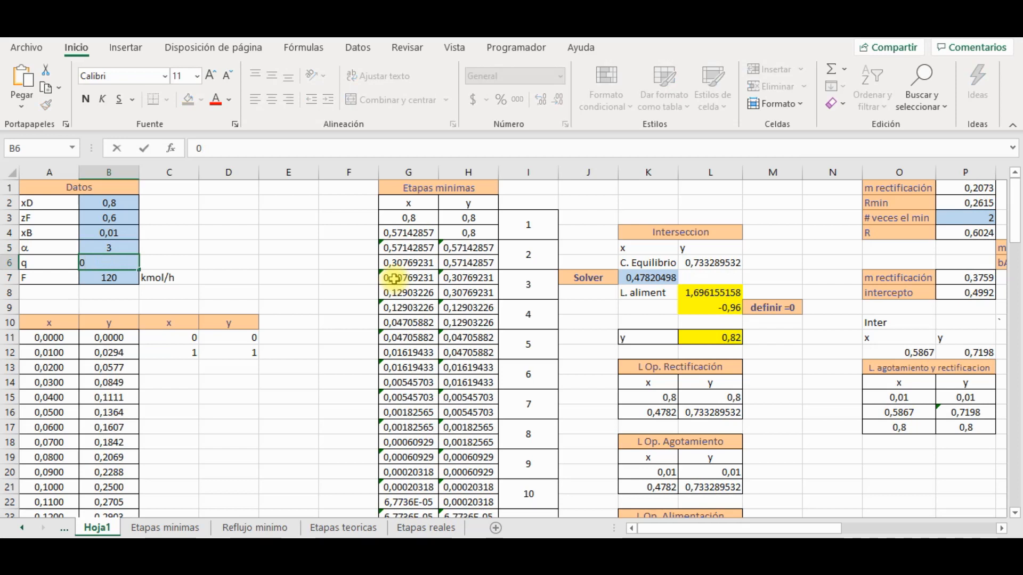
key(Return)
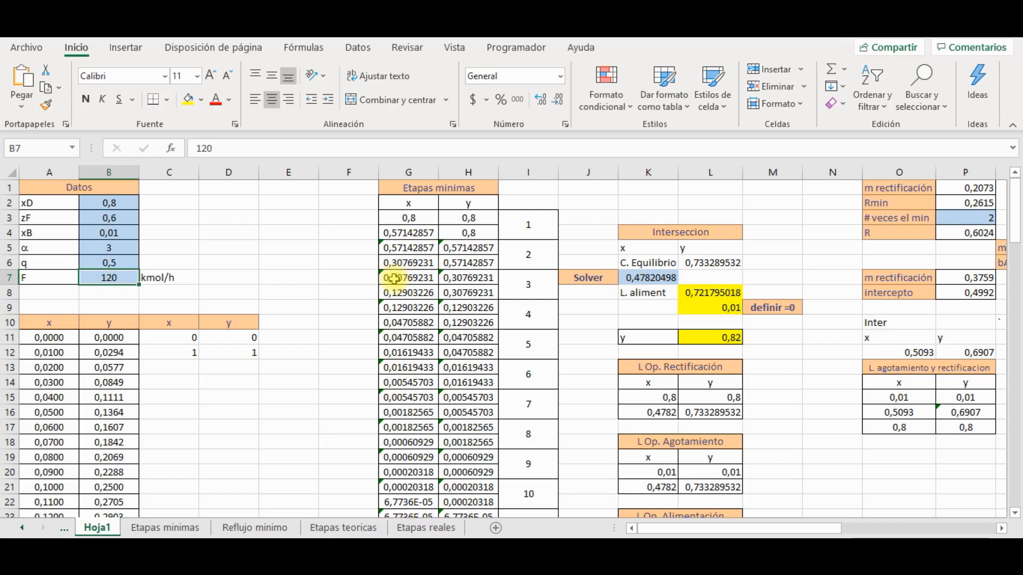
Review the Curva de equilibrio, Etapas minimas and Reflujo minimo charts with the new input data
key(ctrl+Page_Up)
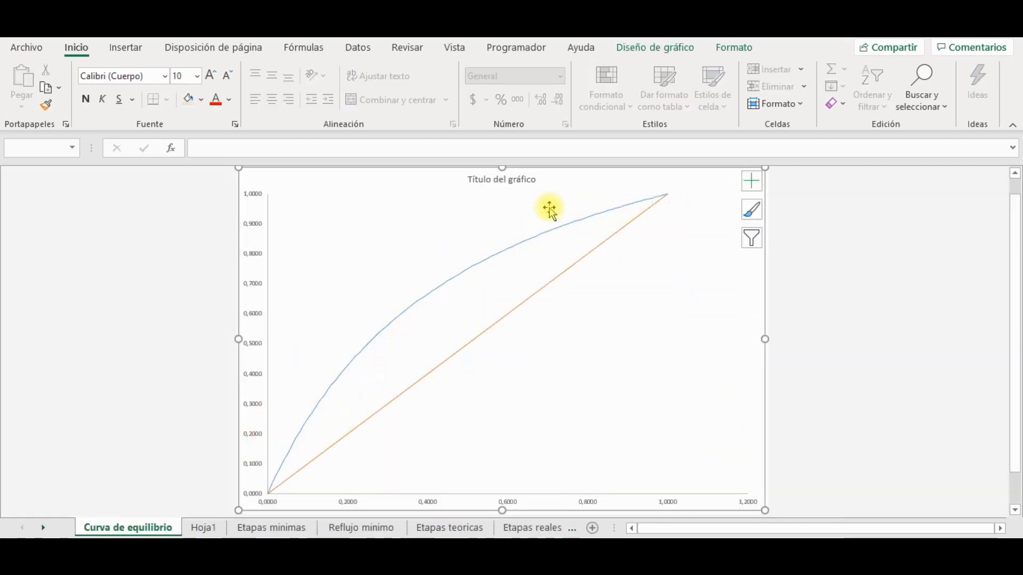
key(ctrl+Page_Down)
key(ctrl+Page_Down)
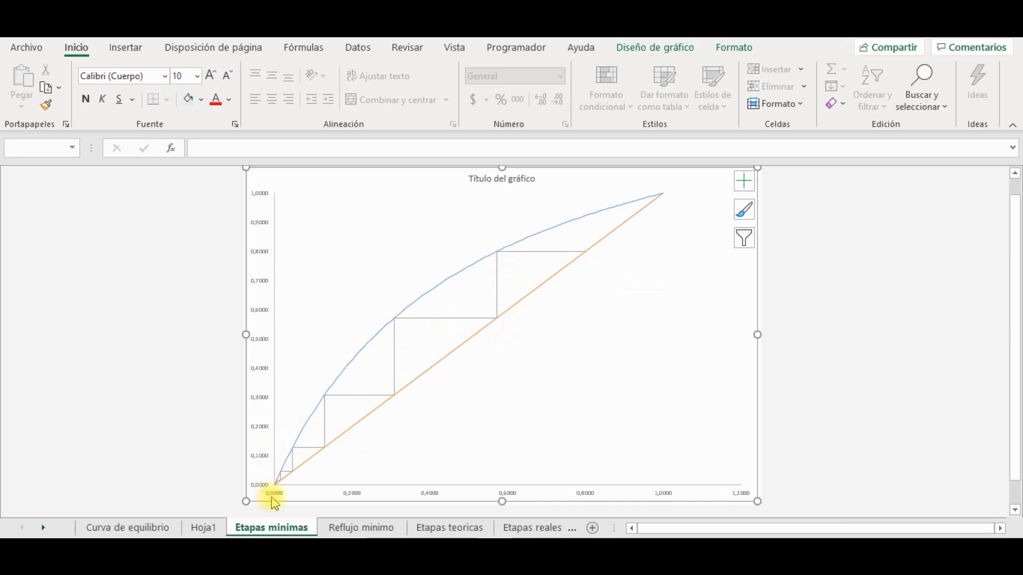
click(356, 528)
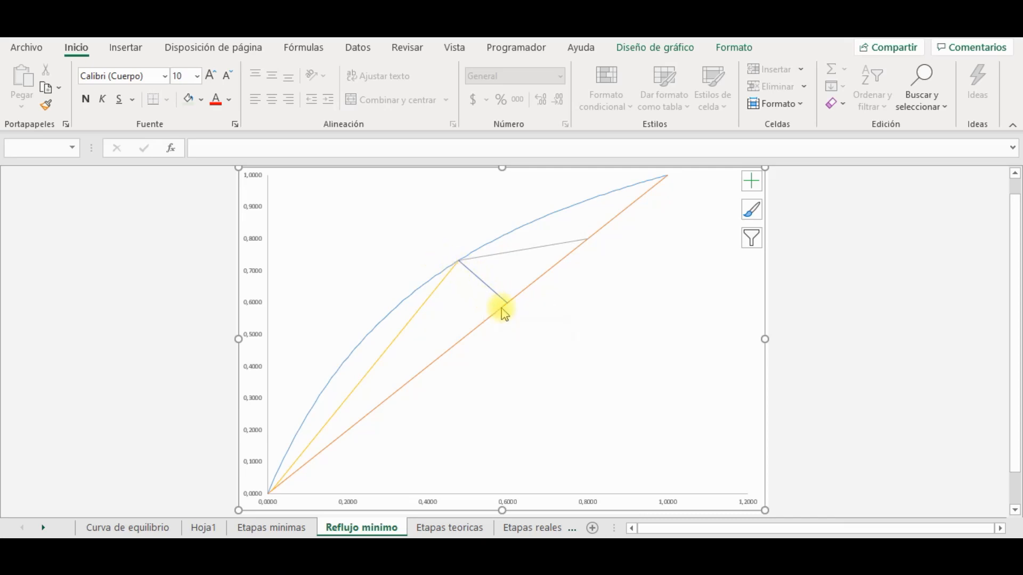
Examine the stepped line on the Etapas teoricas chart from its upper end down to the origin
key(ctrl+Page_Down)
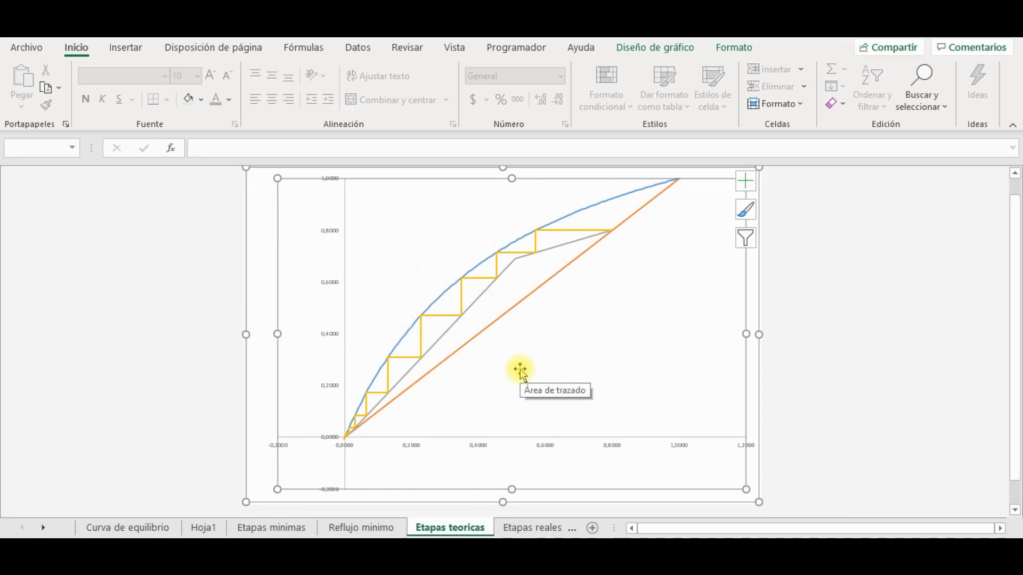
scroll(372, 449, up, 1)
scroll(373, 442, up, 3)
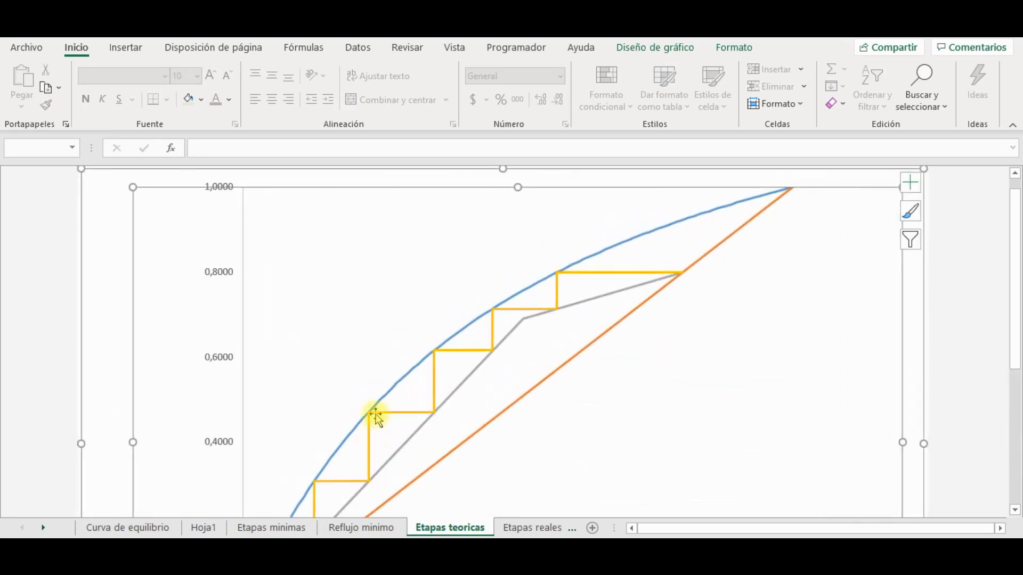
scroll(377, 415, down, 5)
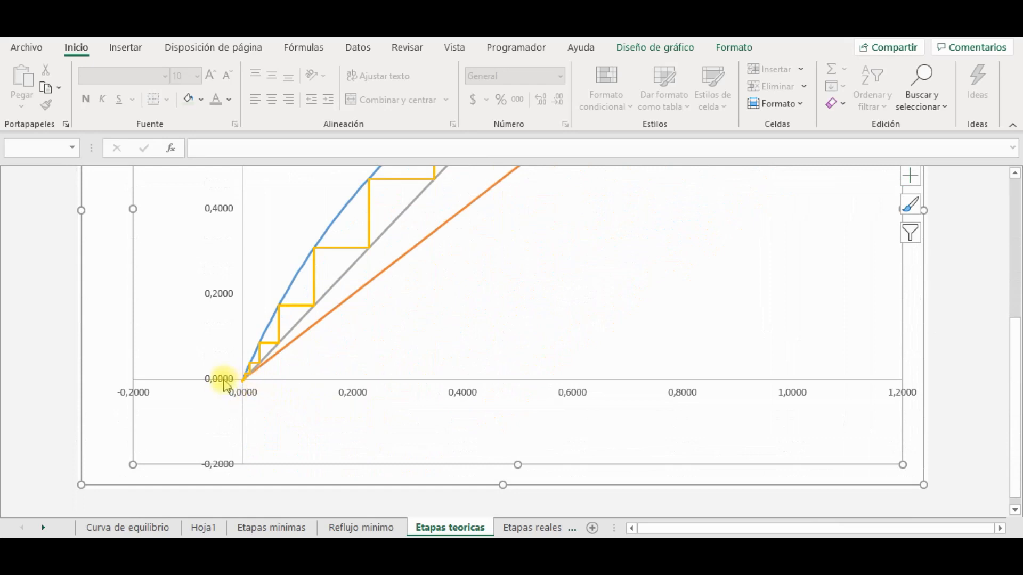
scroll(633, 332, up, 3)
scroll(634, 333, down, 2)
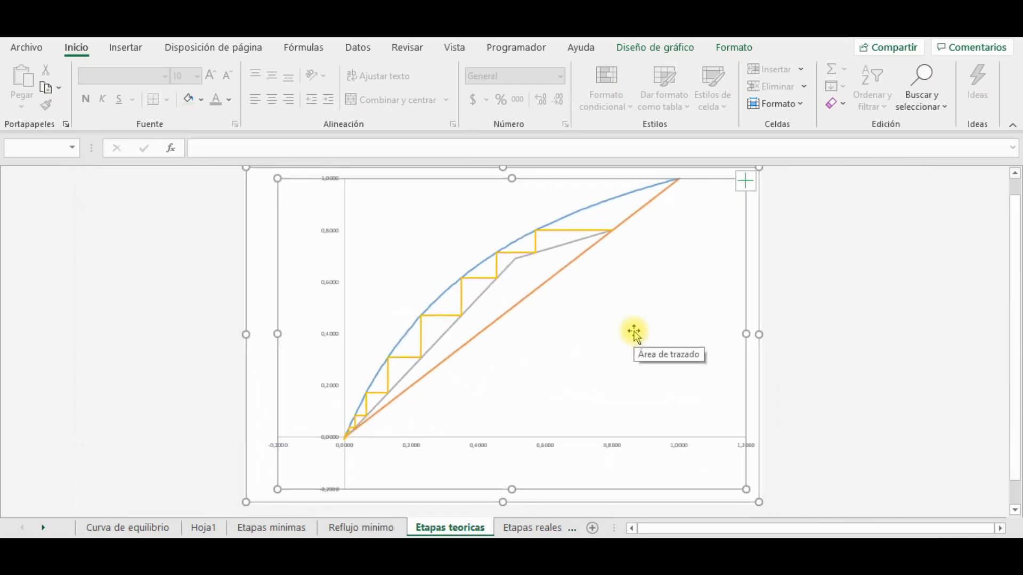
scroll(629, 320, up, 1)
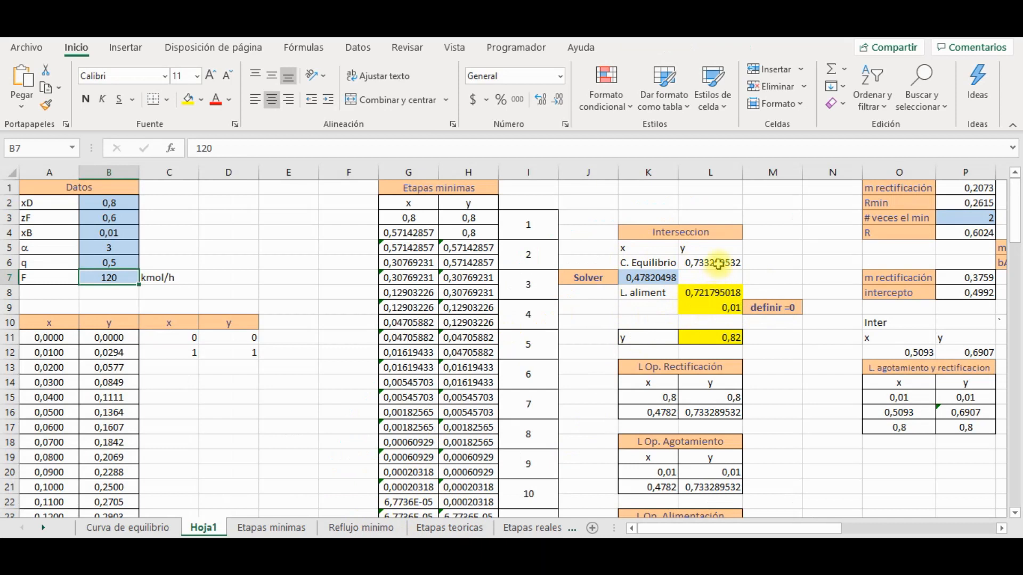
Run Goal Seek on the Interseccion difference in L9, with target value 0 and K7 as the changing cell
click(717, 292)
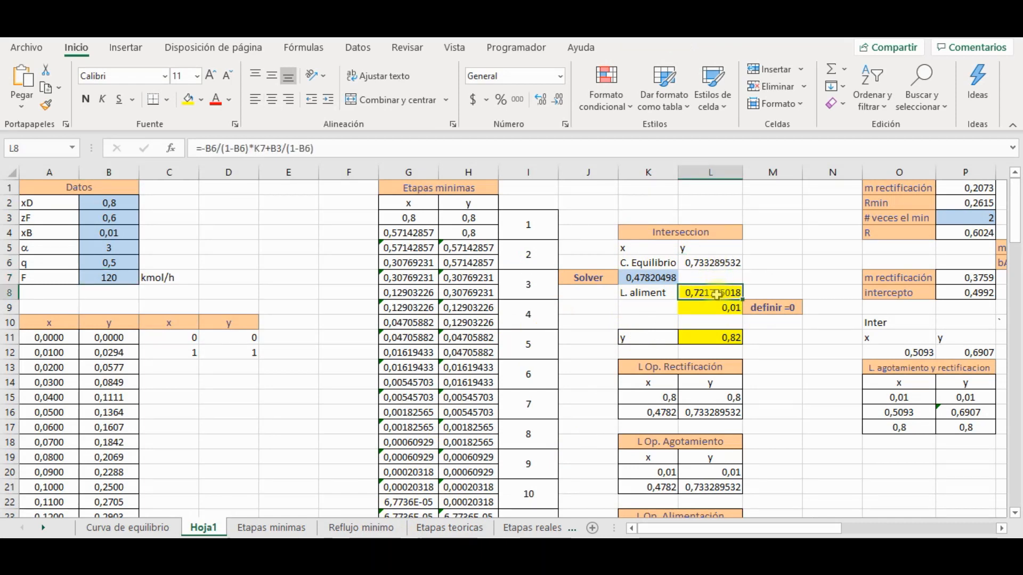
click(717, 313)
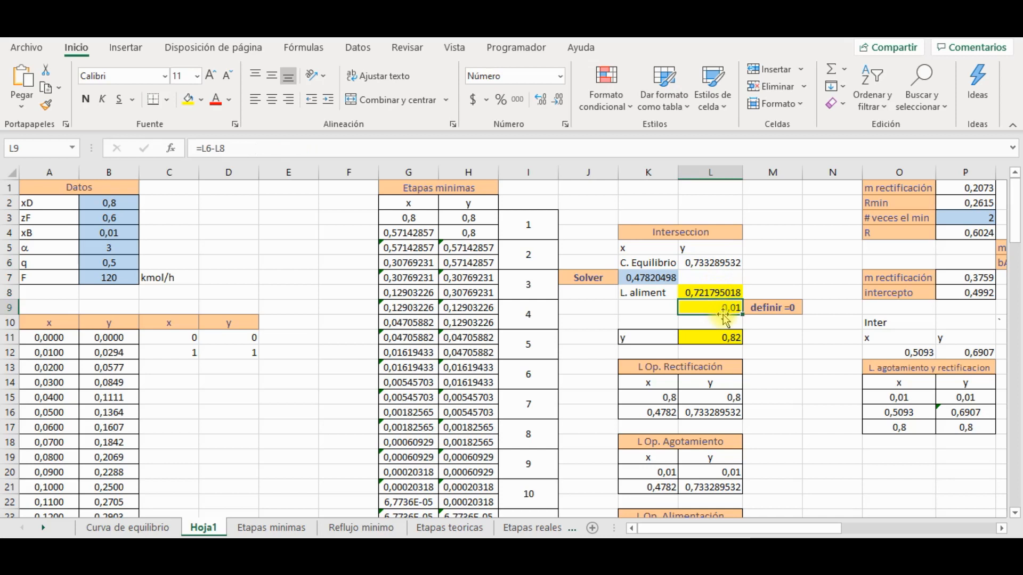
click(358, 49)
click(825, 89)
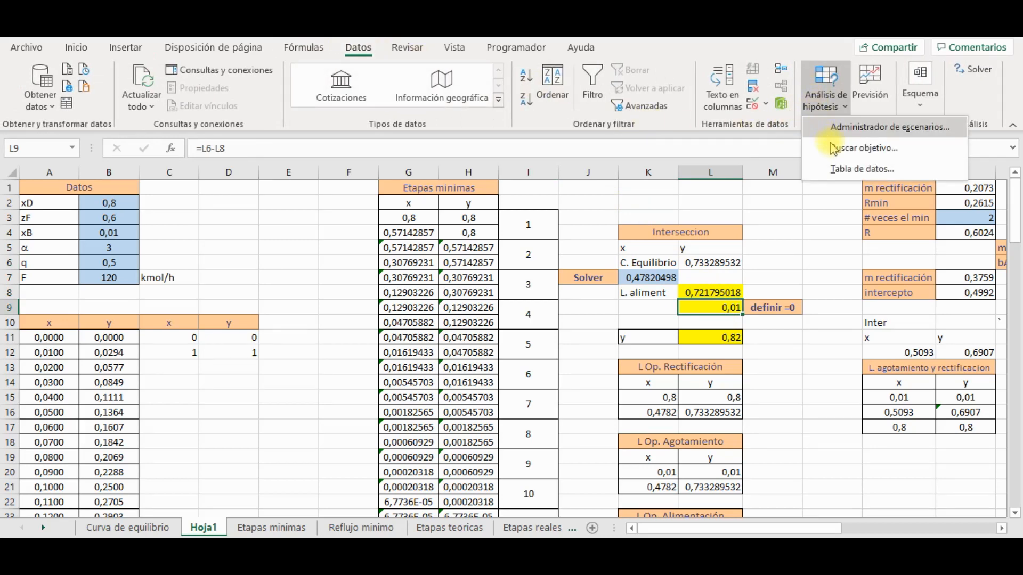
click(838, 152)
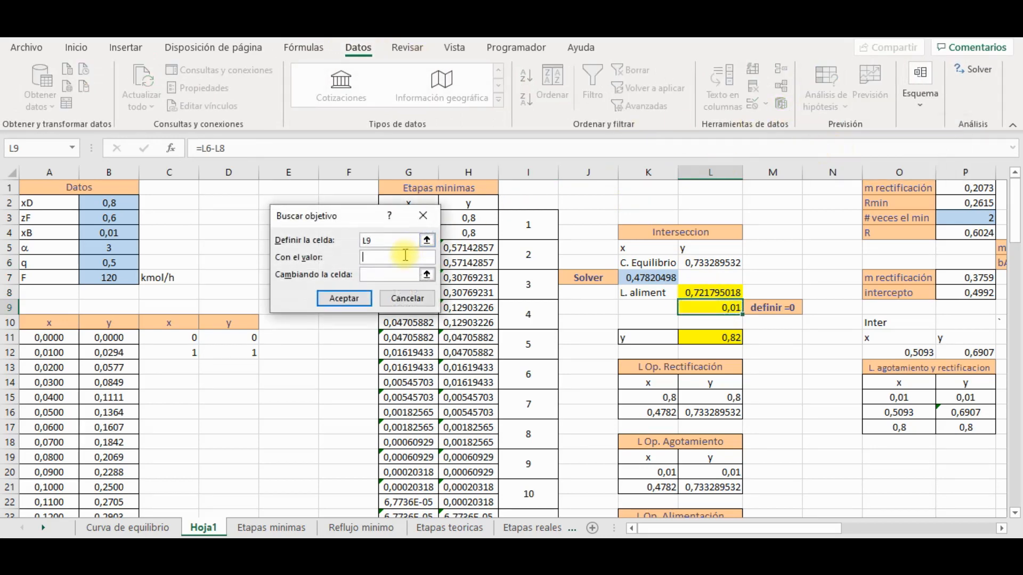
text(0)
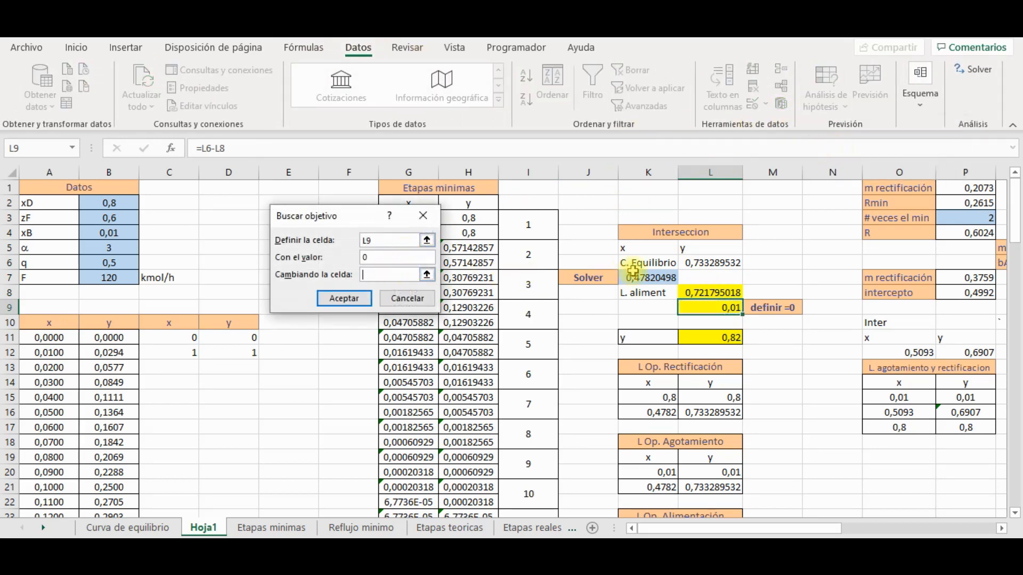
click(341, 298)
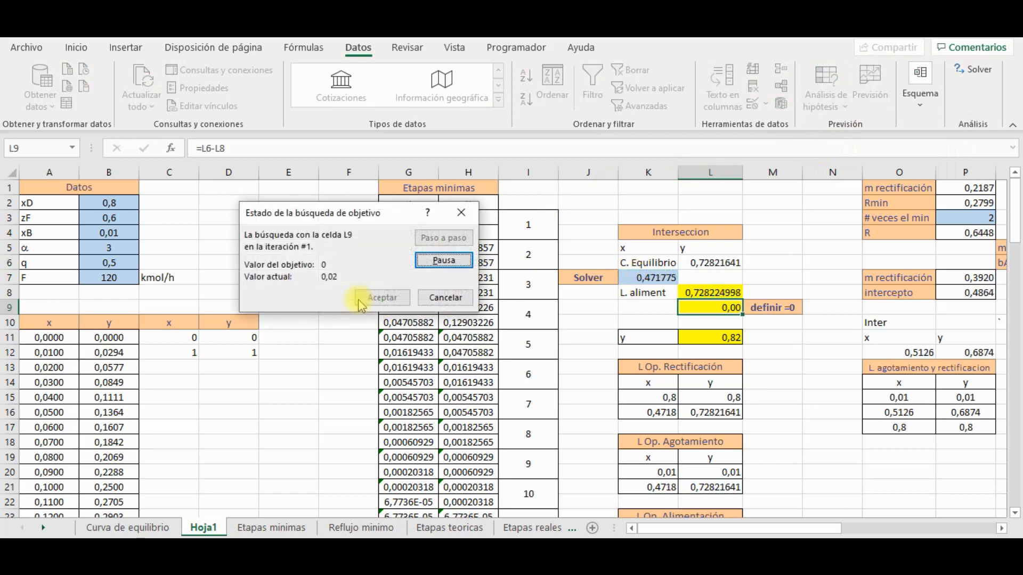
click(362, 301)
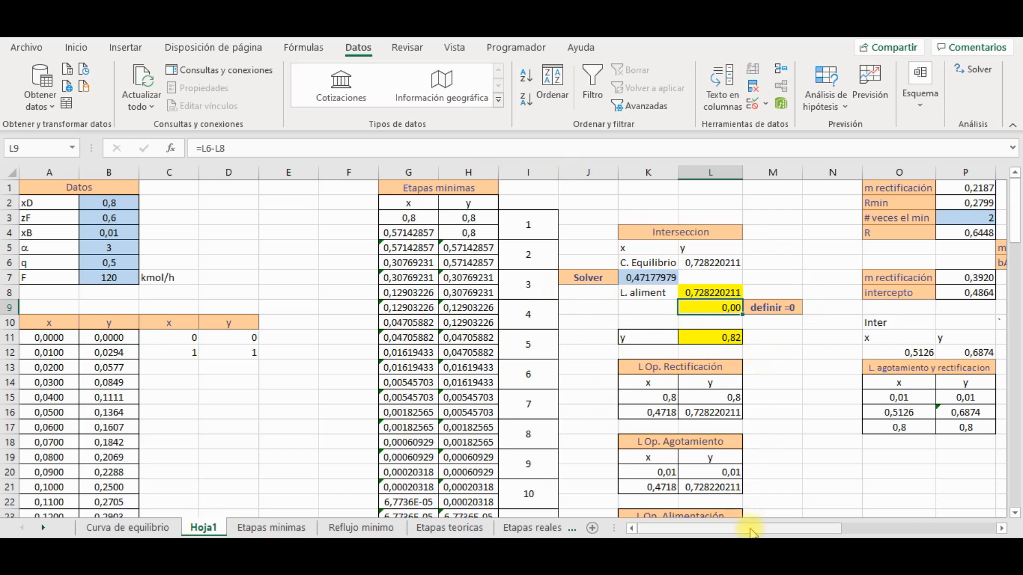
Check the lower point in O15:P15 of the L. agotamiento y rectificacion table
drag(735, 533, 786, 532)
drag(662, 397, 726, 399)
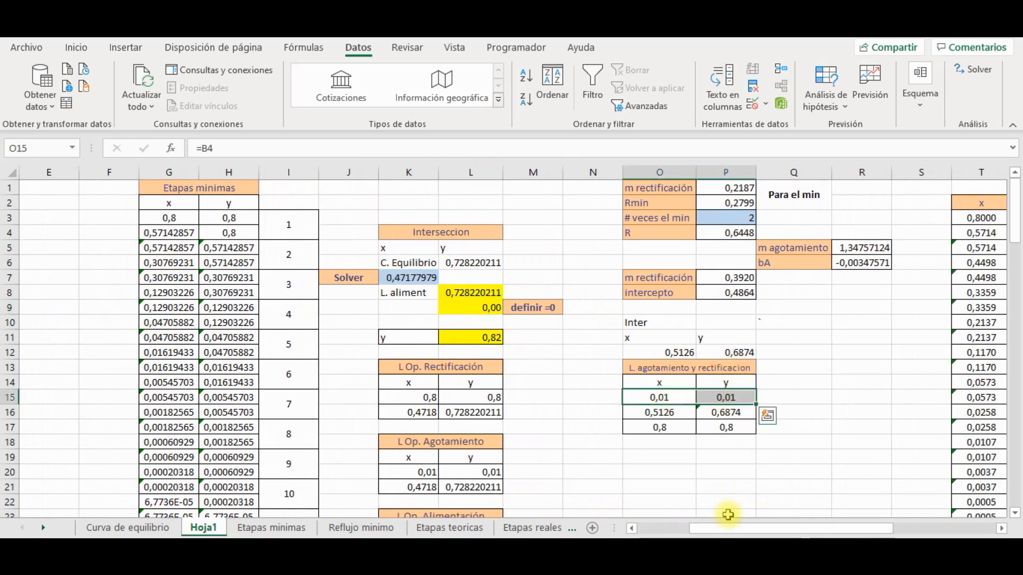
drag(727, 533, 759, 524)
Review the Etapas minimas, Reflujo minimo and Etapas teoricas charts with the recalculated intersection
click(261, 530)
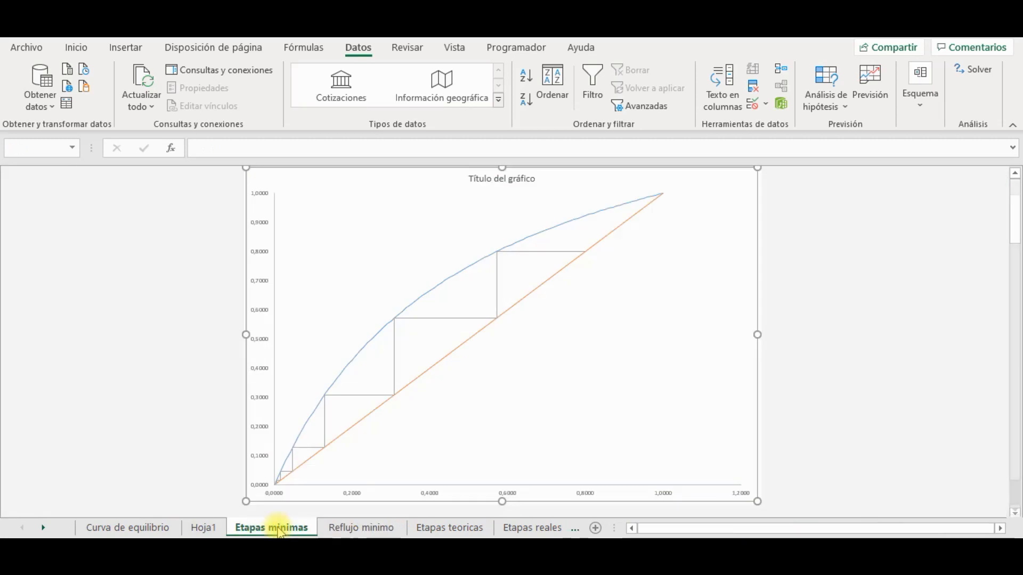
click(376, 526)
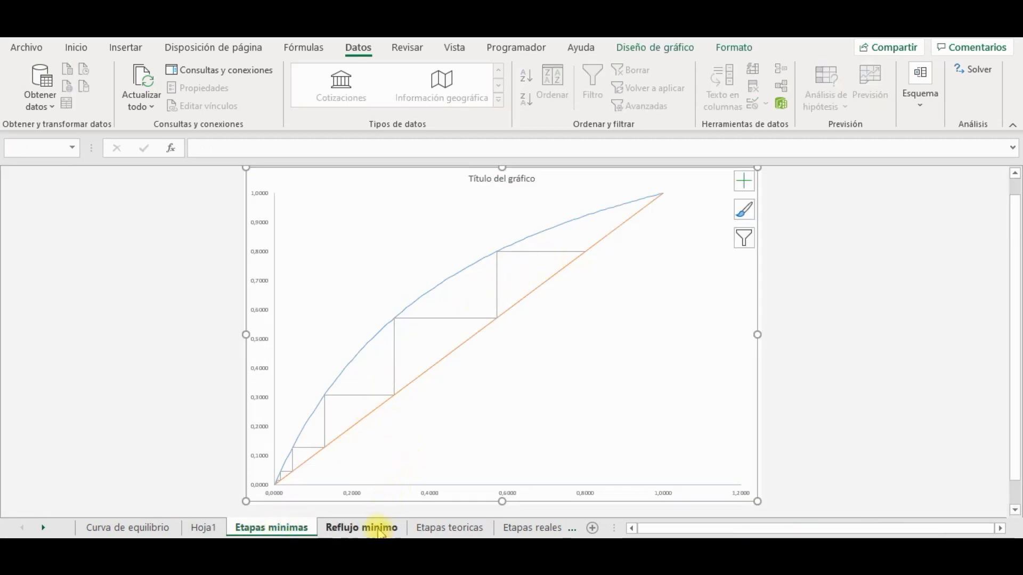
click(475, 526)
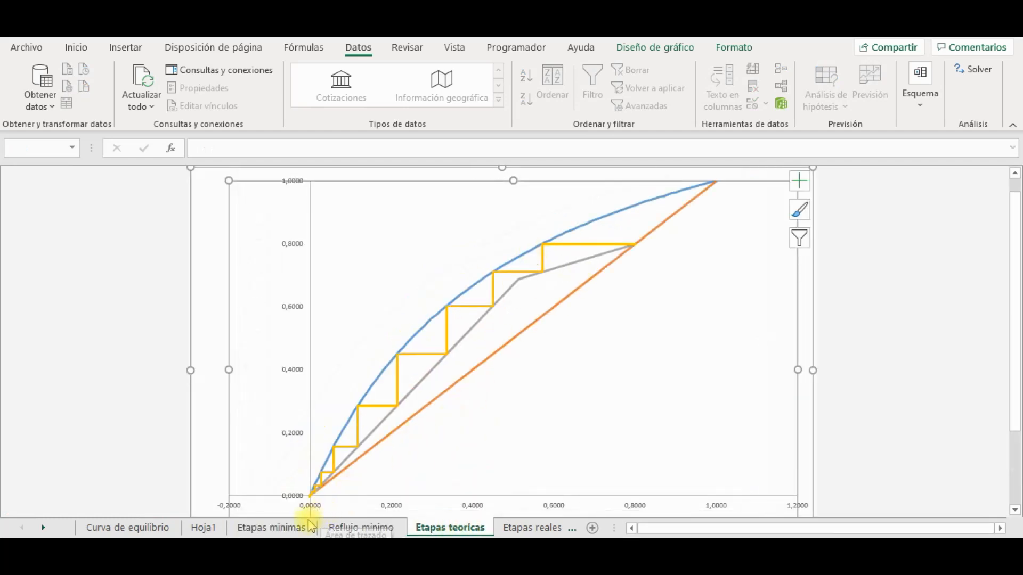
Compare the Platos teóricos x values in T19 and T20 with xB, and check the stage number in V19
click(203, 528)
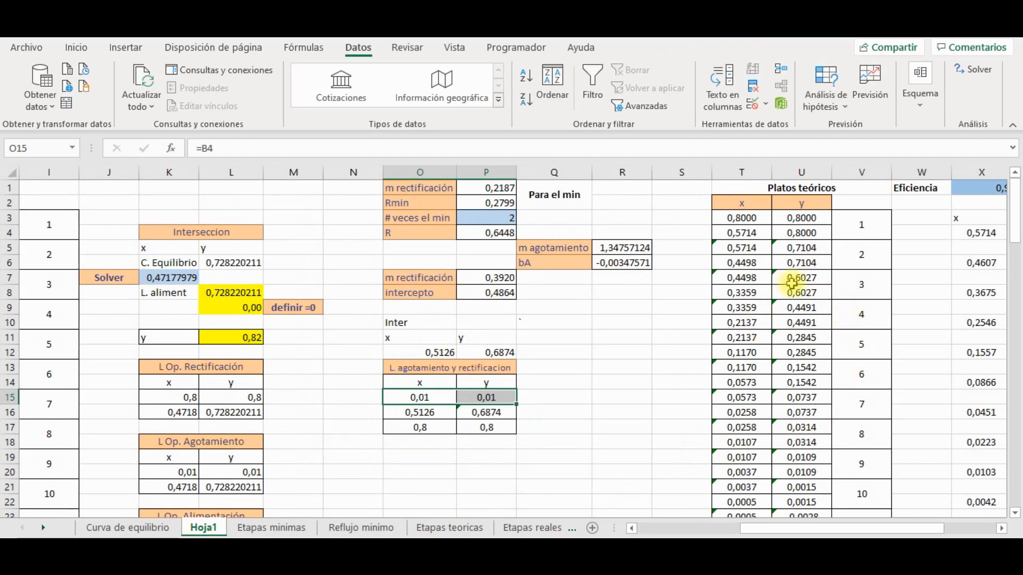
scroll(621, 396, down, 4)
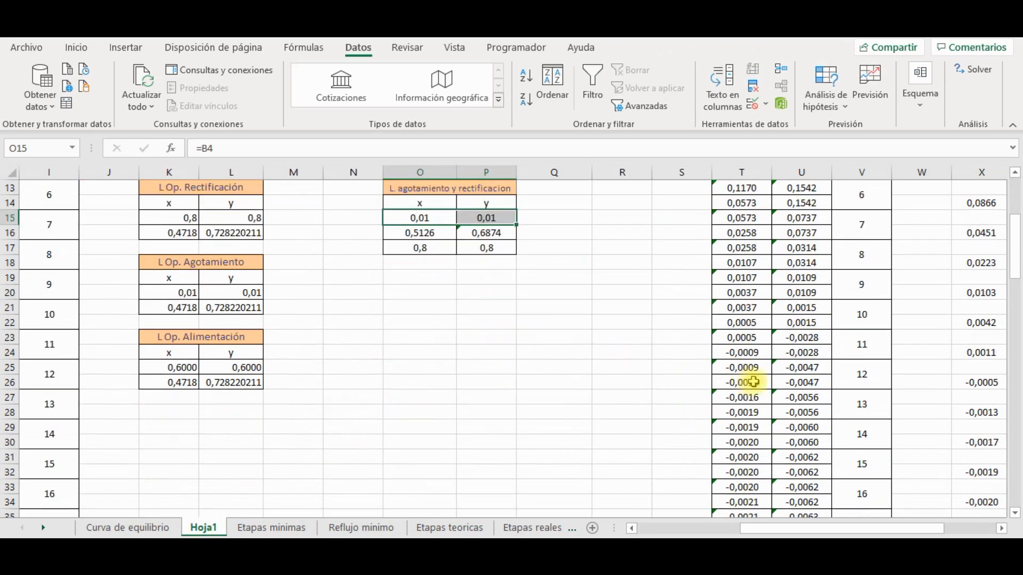
scroll(762, 377, up, 1)
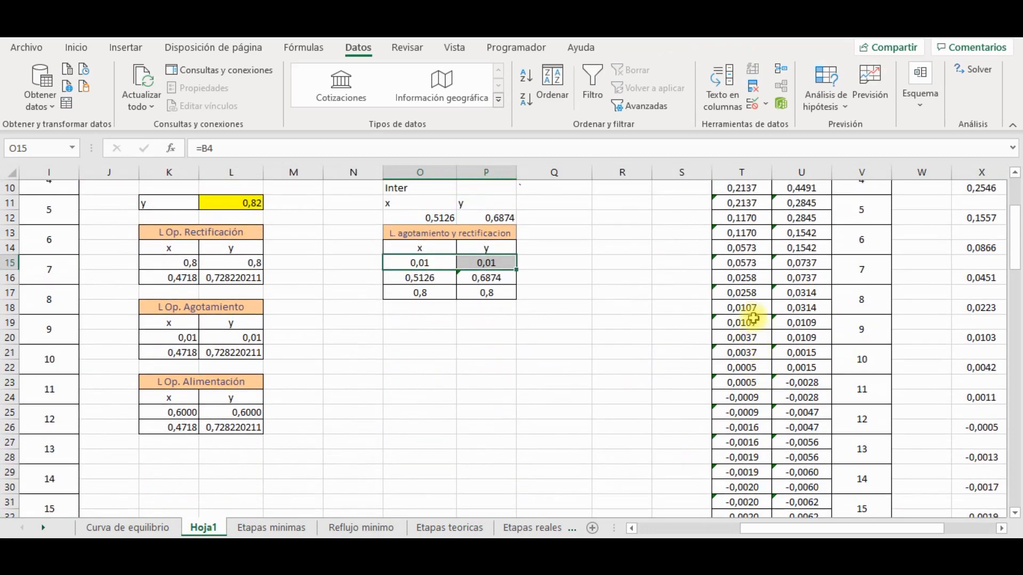
click(753, 318)
click(846, 324)
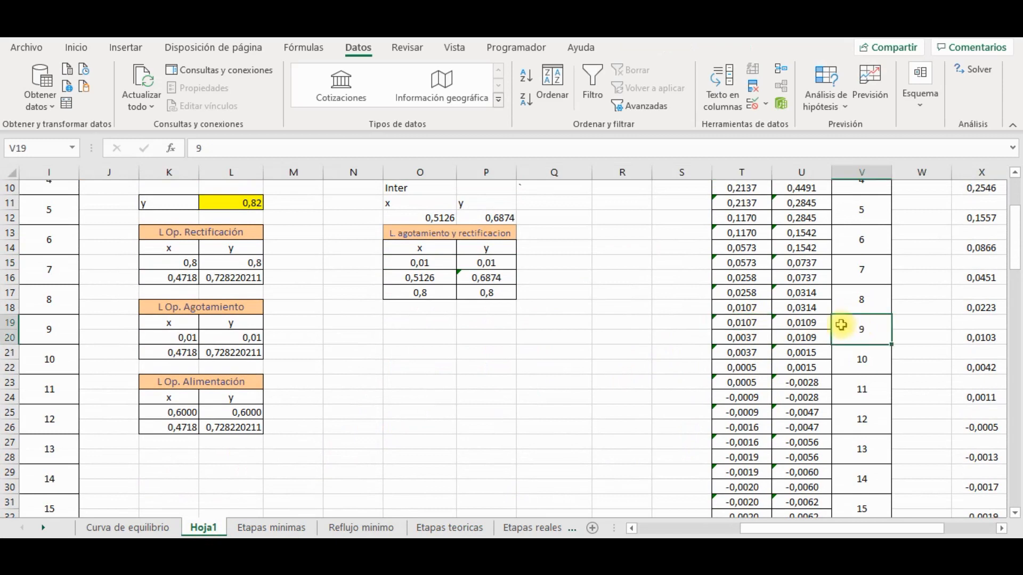
click(749, 322)
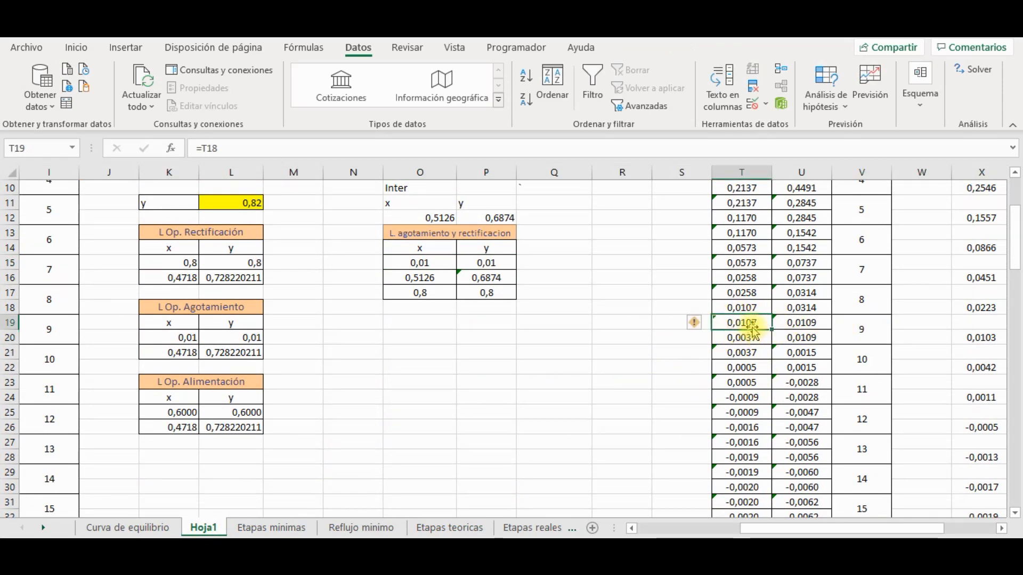
click(765, 339)
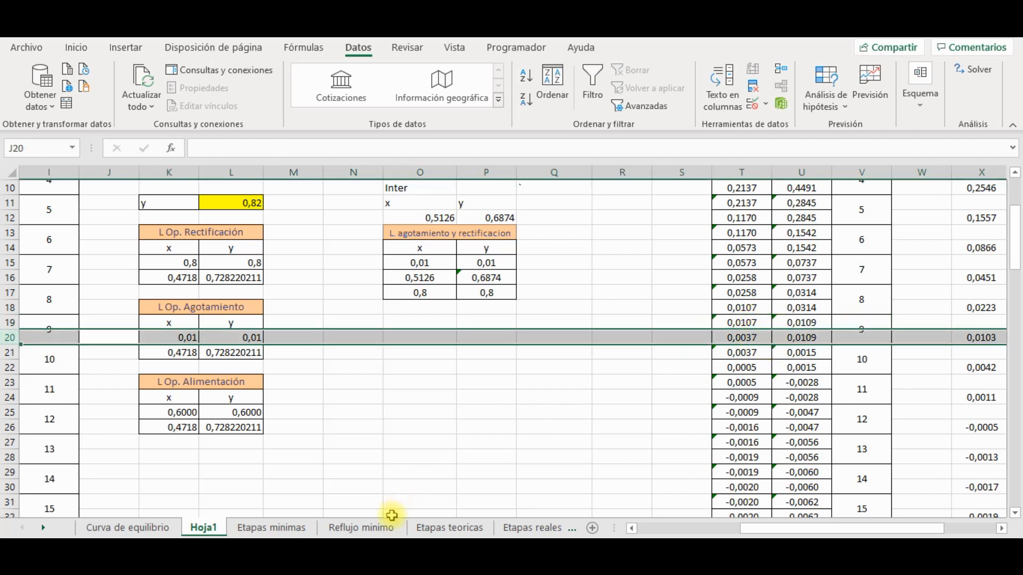
In the Etapas teoricas chart, limit Series4 to Hoja1 X values T3:T21 and Y values U3:U21
click(434, 529)
click(545, 260)
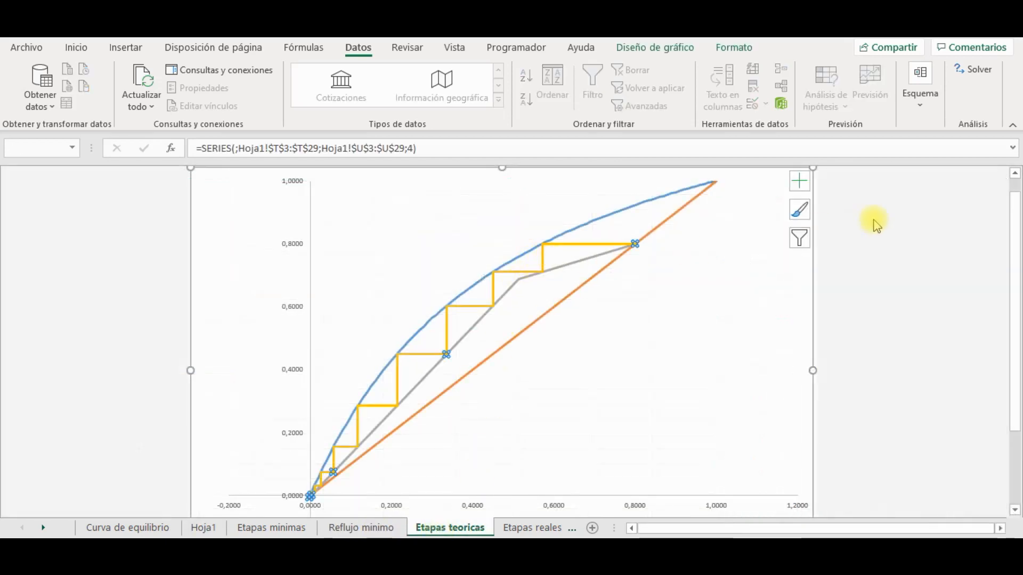
click(799, 238)
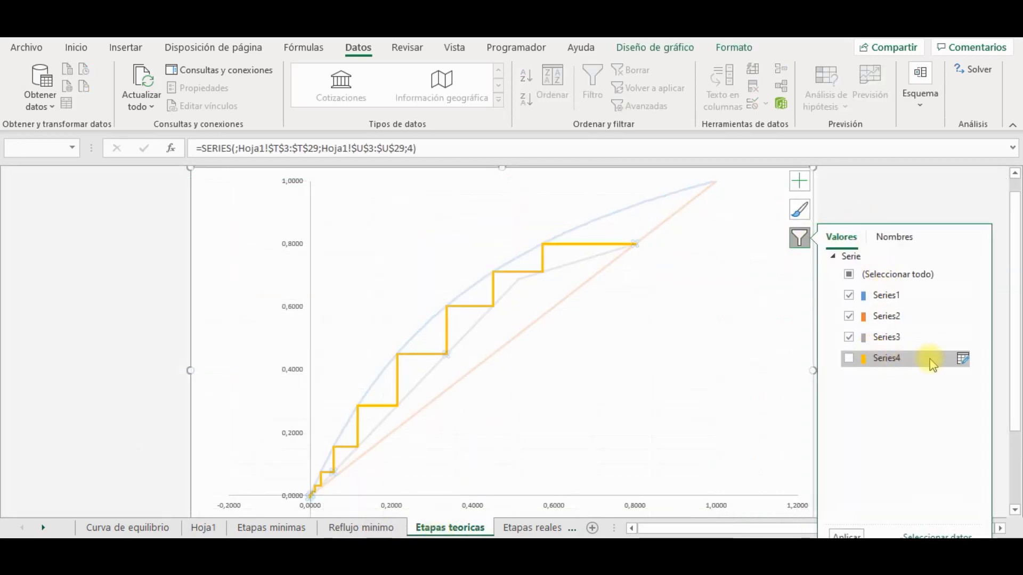
click(966, 361)
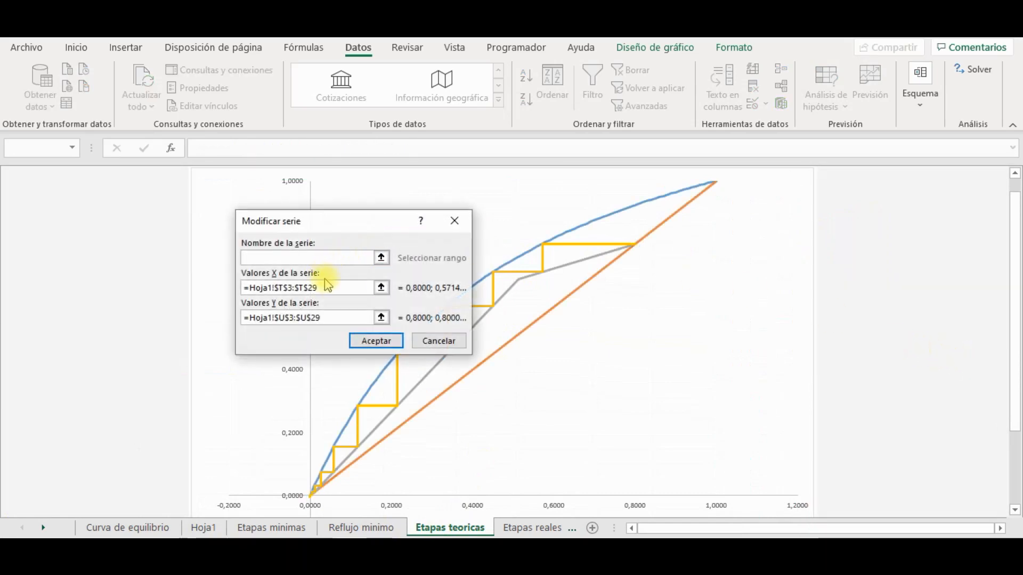
click(325, 288)
key(BackSpace)
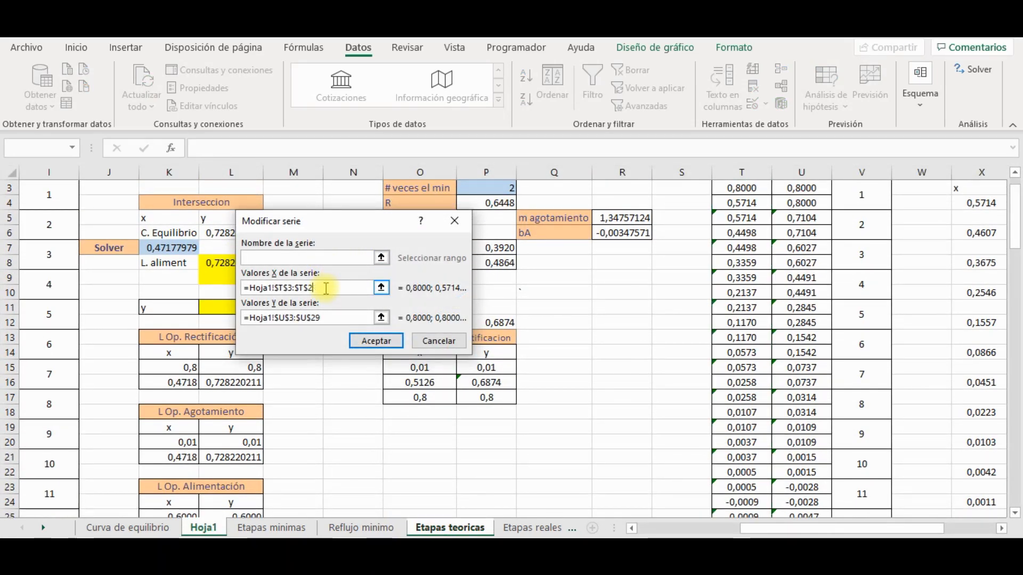
click(327, 317)
key(BackSpace)
text(1)
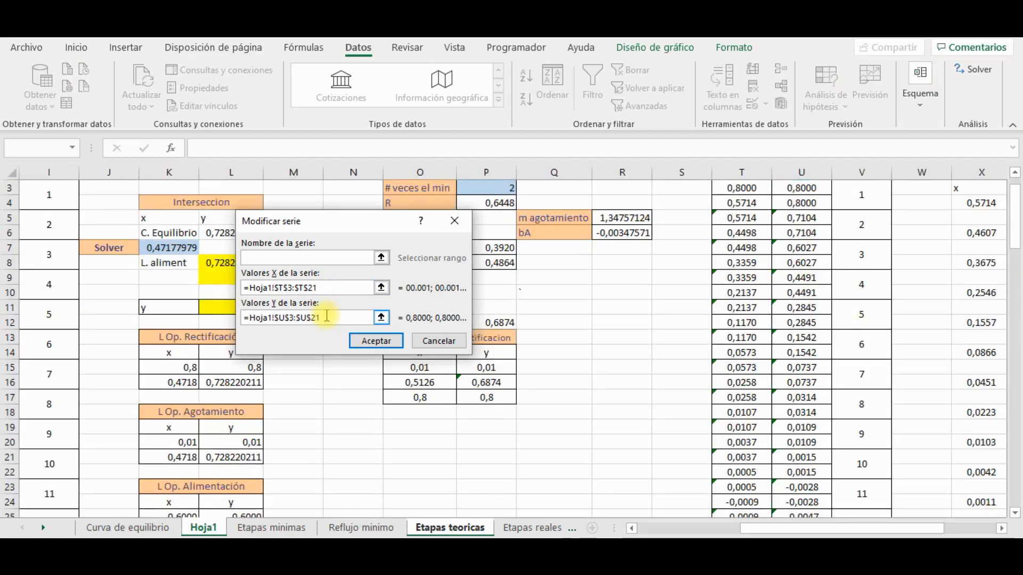
click(374, 341)
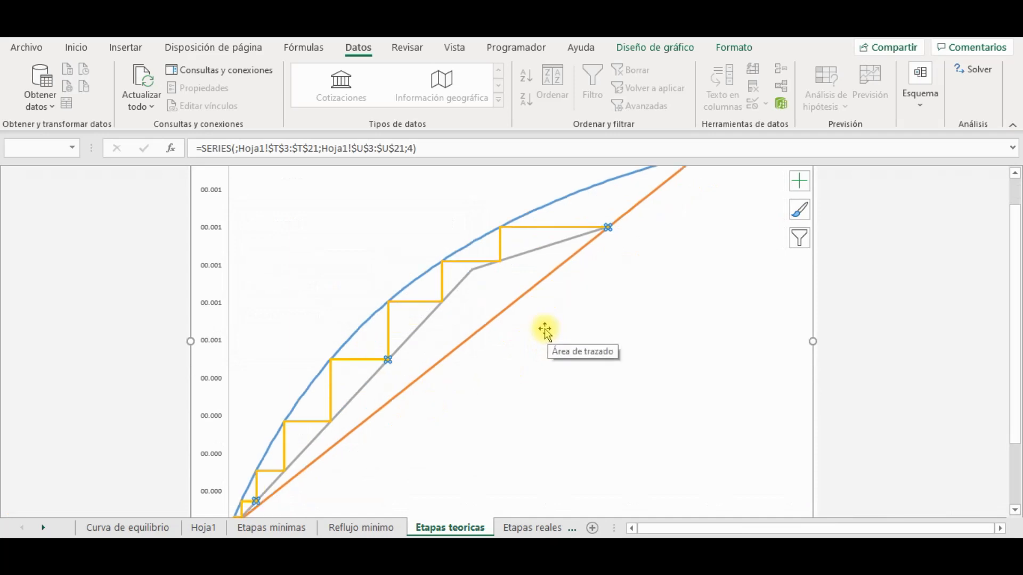
Inspect the lowest steps of the trimmed stage line near the origin of the Etapas teoricas chart
click(405, 433)
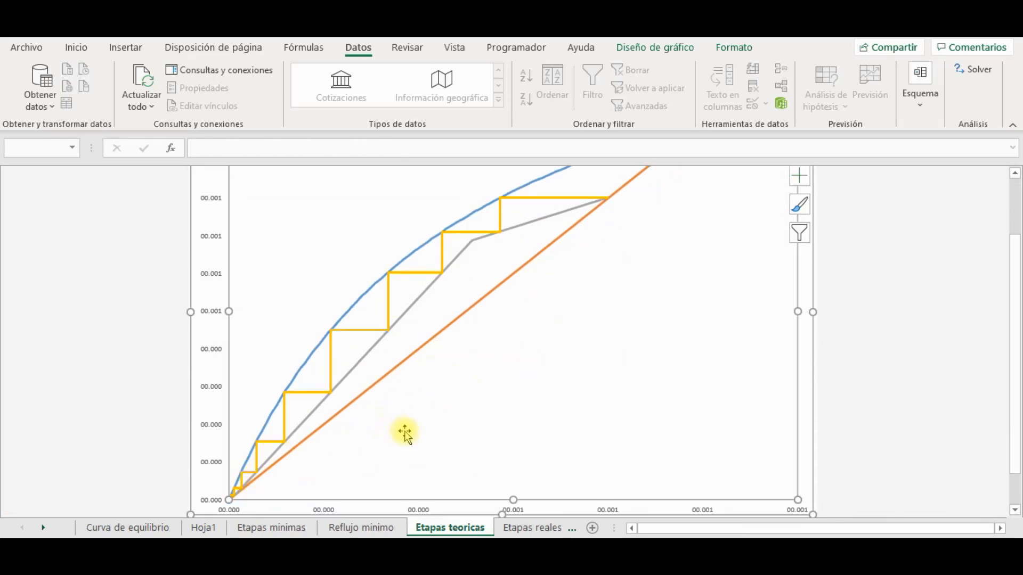
ctrl+scroll(405, 433, up, 5)
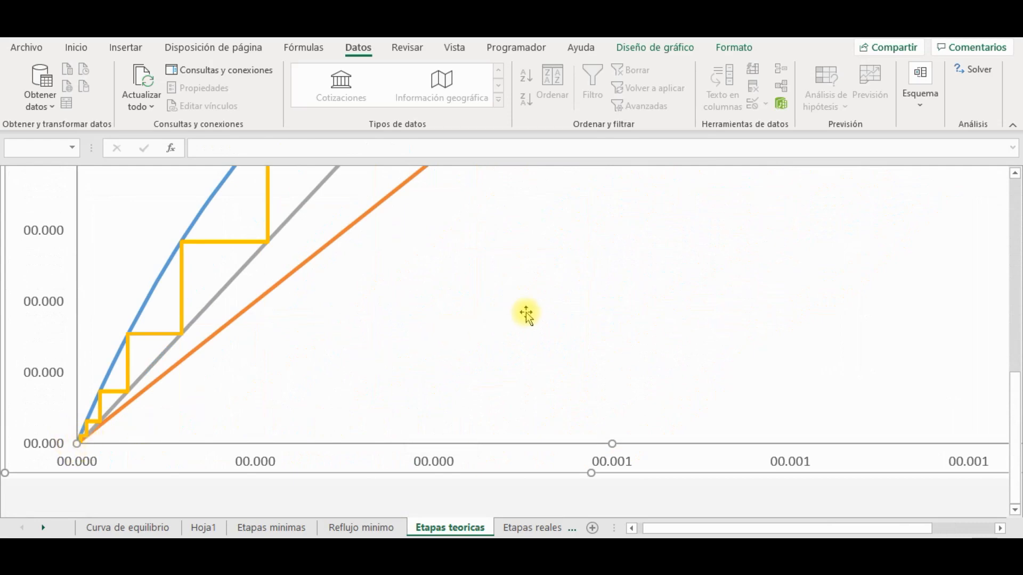
ctrl+scroll(534, 313, down, 3)
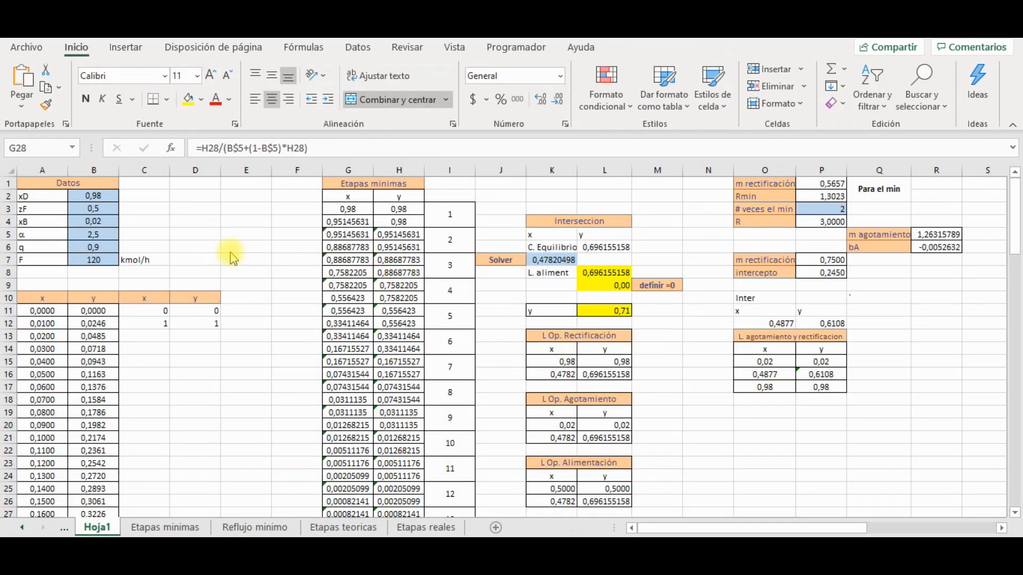
Set the feed condition q in the Datos table on Hoja1 to 1
click(101, 246)
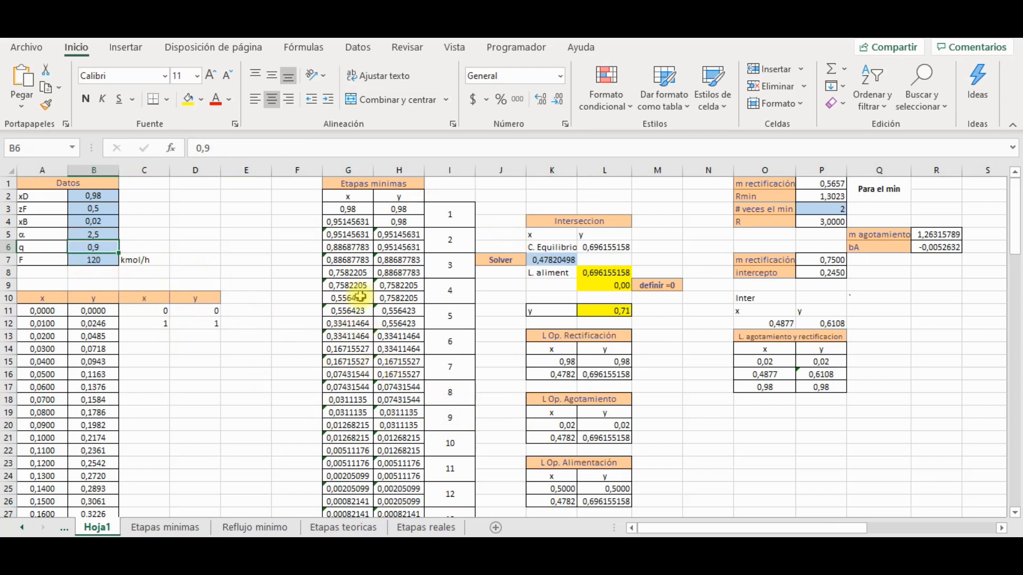
text(1)
key(Return)
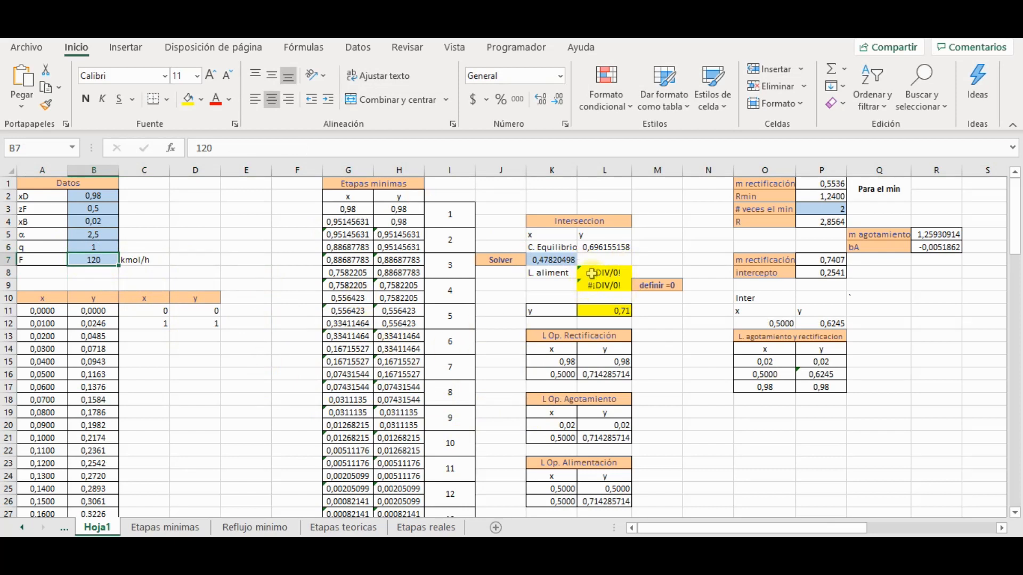
Check how the q = 1 case is handled in the y formula in L11 and the line intersection points in K16:L16 and L21
click(108, 248)
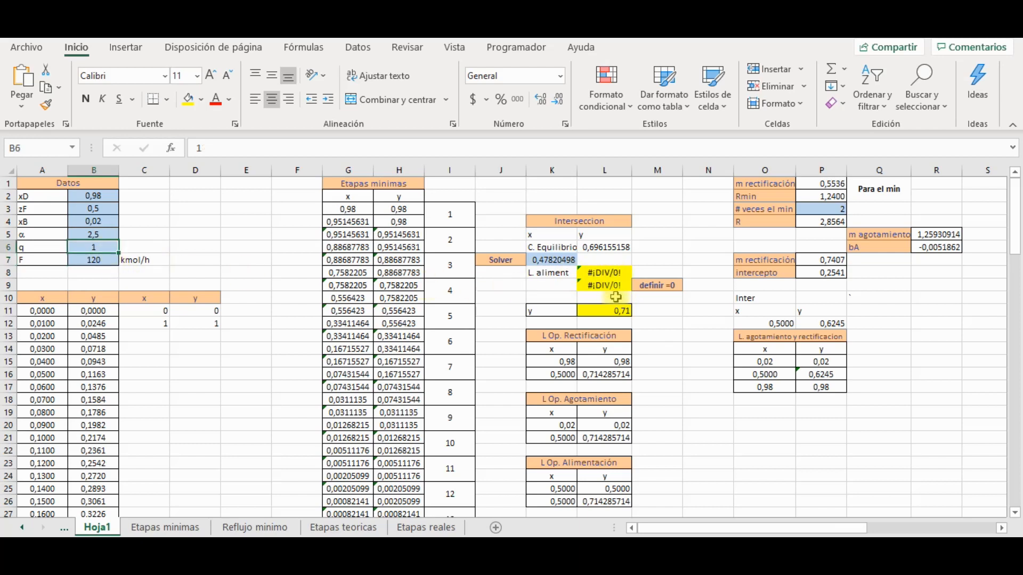
click(605, 313)
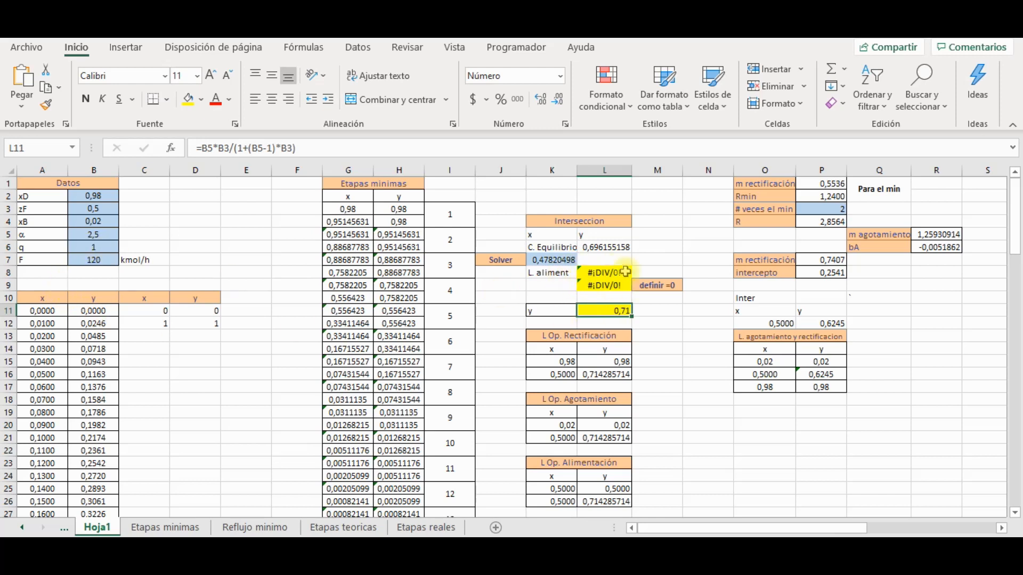
click(575, 375)
click(606, 374)
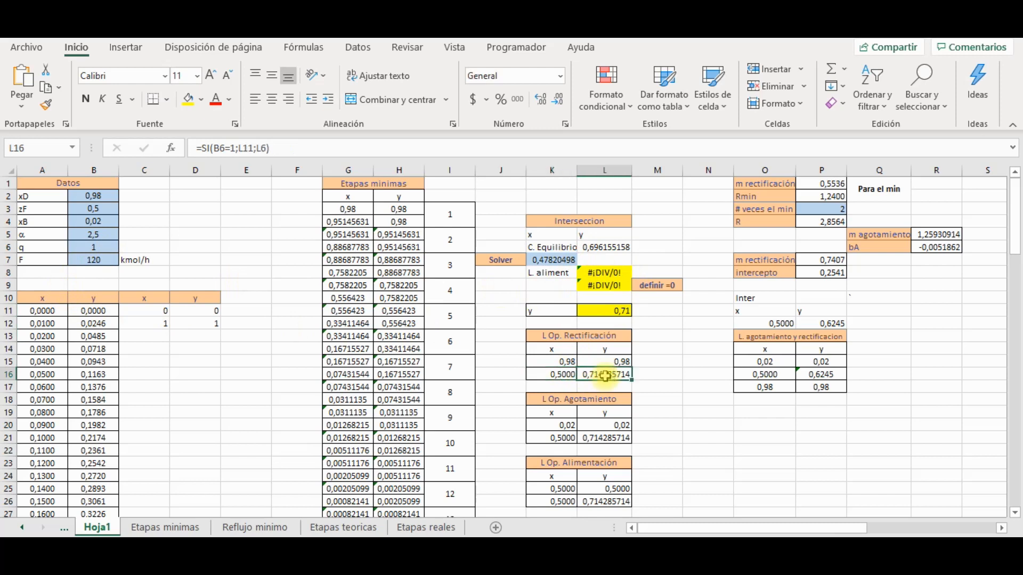
click(563, 375)
click(600, 373)
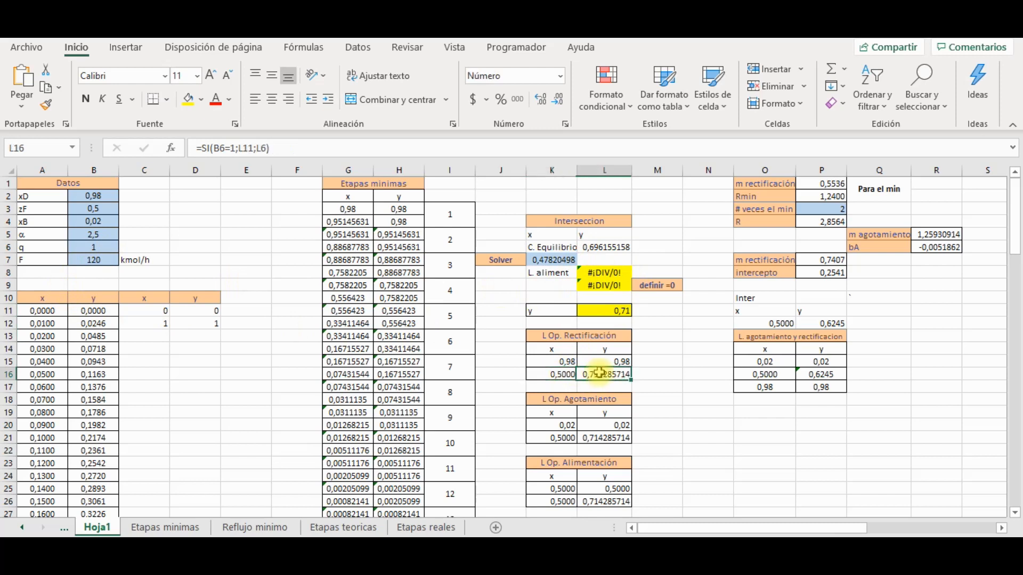
click(587, 438)
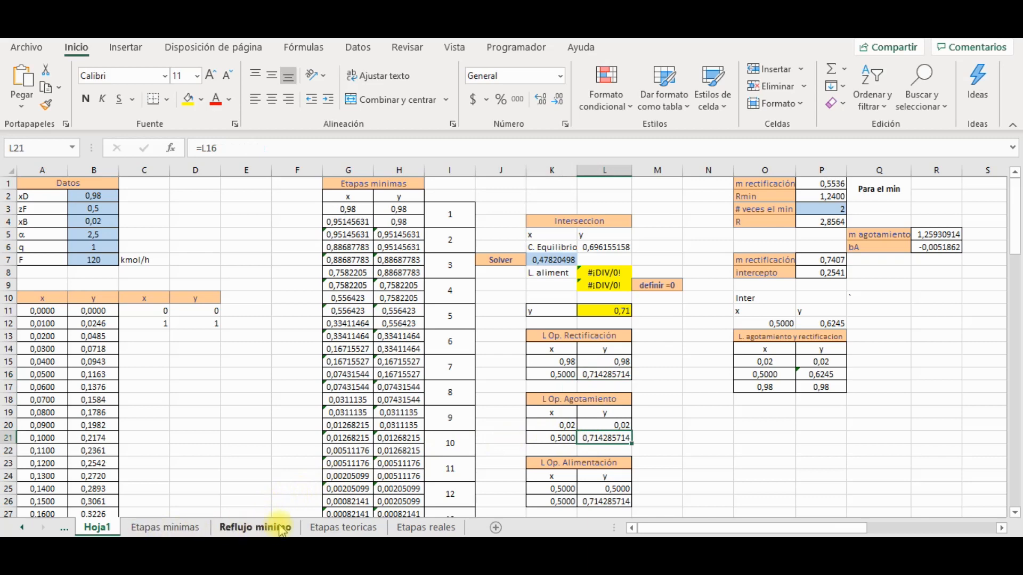
Review the Etapas teoricas and Reflujo minimo charts for q = 1, and return to the Platos teóricos table on Hoja1
click(341, 527)
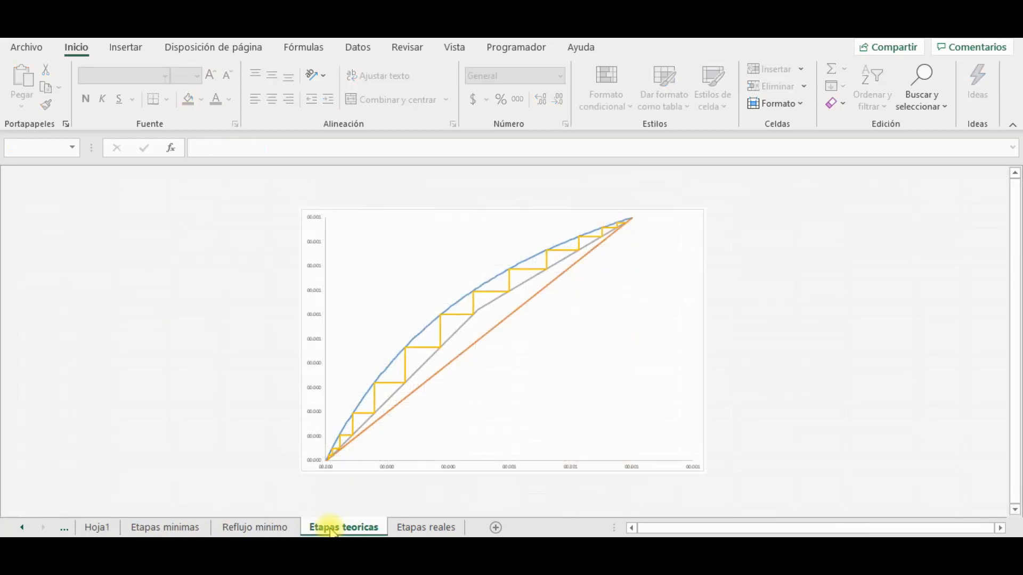
click(256, 527)
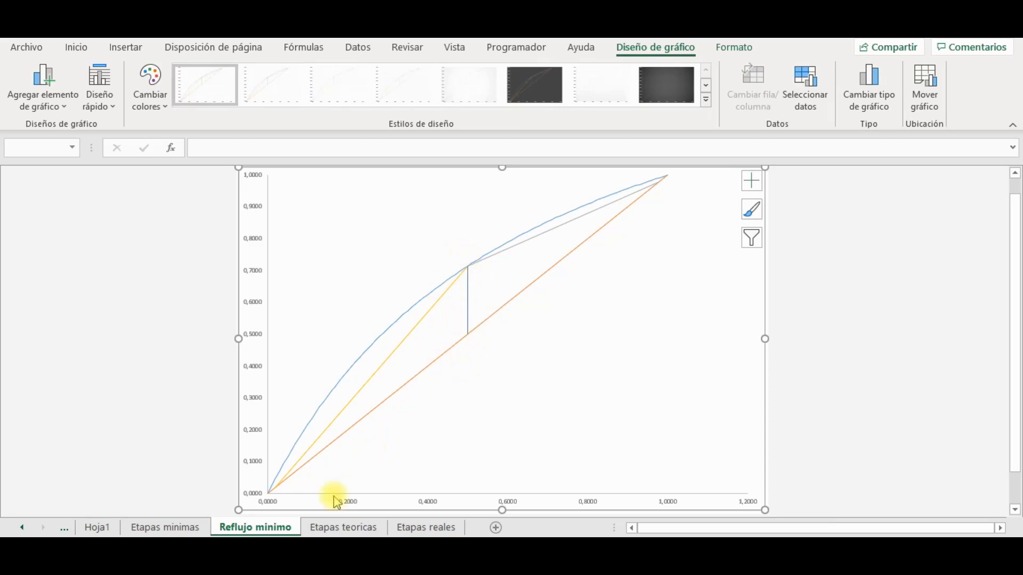
click(95, 528)
mouse_move(690, 529)
mouse_down()
mouse_move(714, 533)
mouse_move(704, 531)
mouse_up()
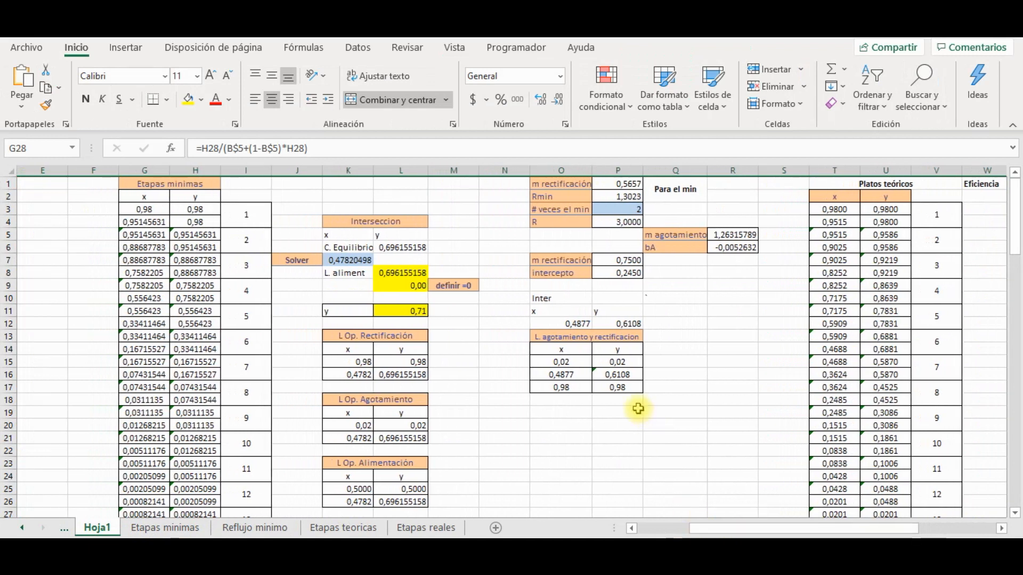